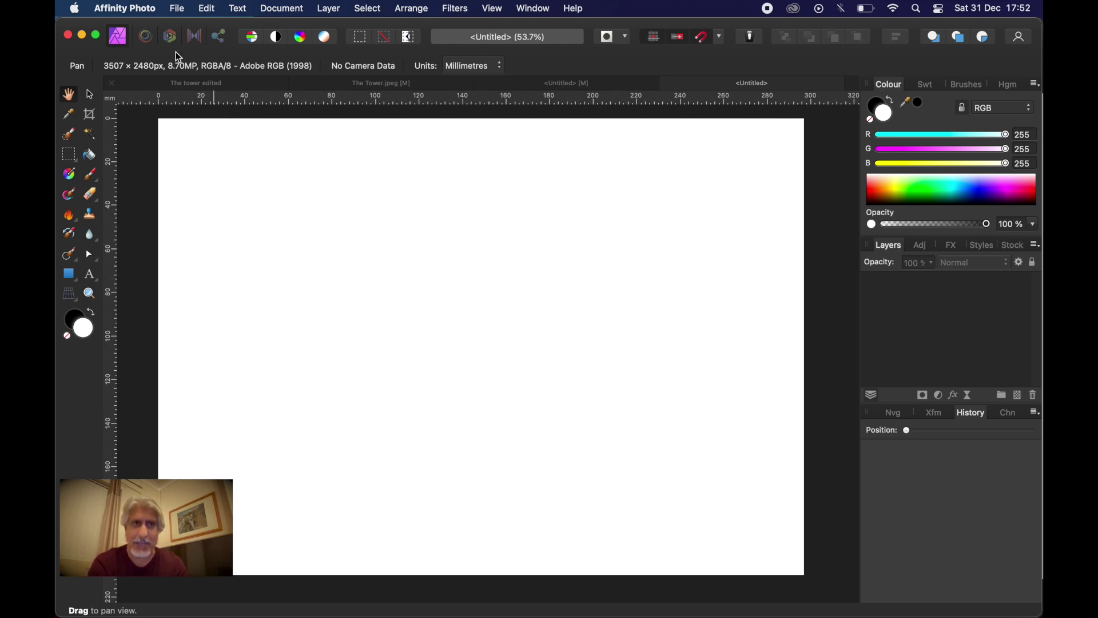
Step: Place Raiders Poster.jpeg from the PP YT Resources folder at 400×500 px on the left
left_click(178, 9)
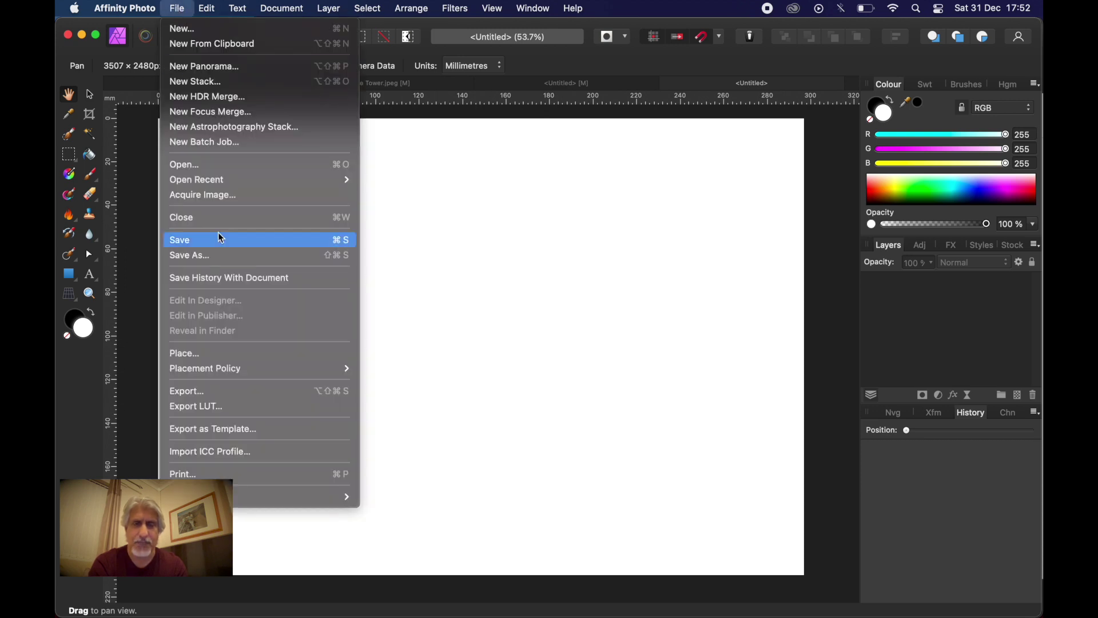
left_click(230, 356)
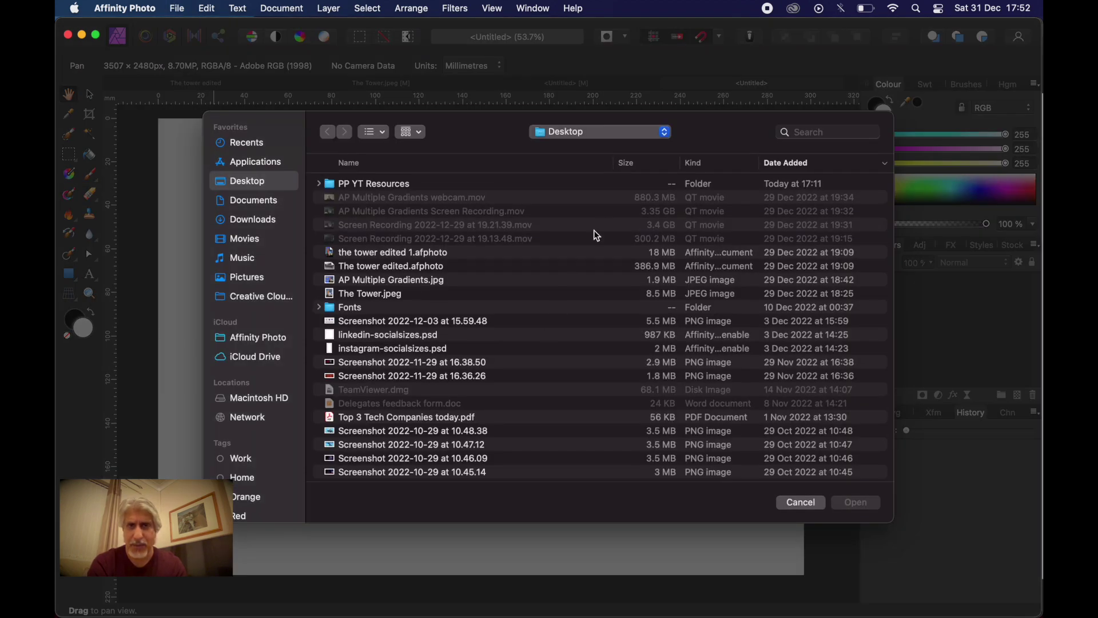
left_click(667, 136)
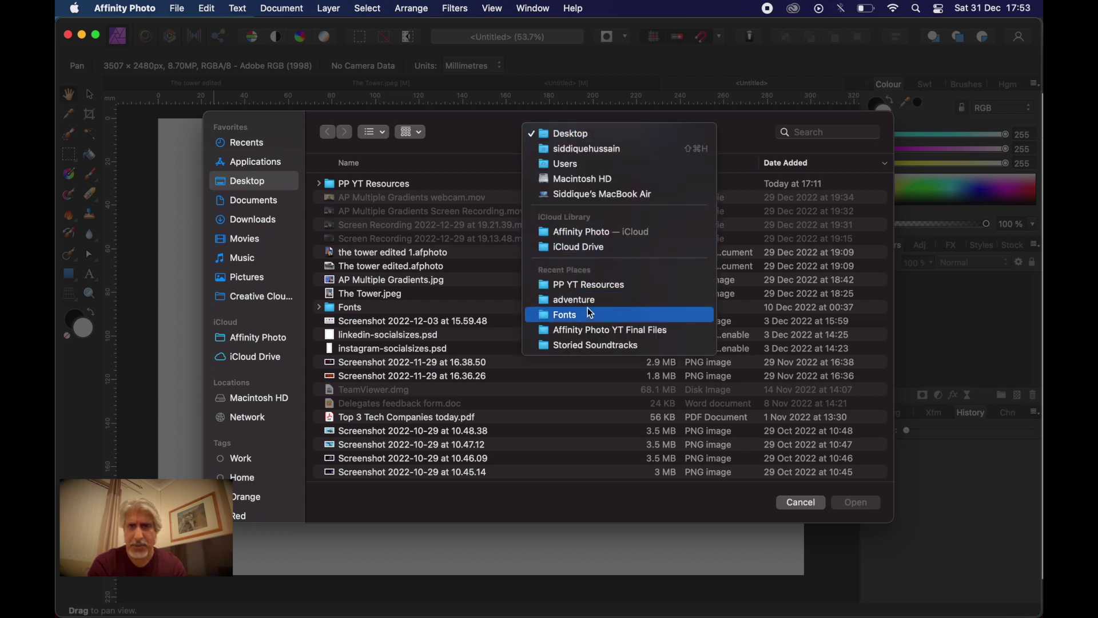
left_click(595, 291)
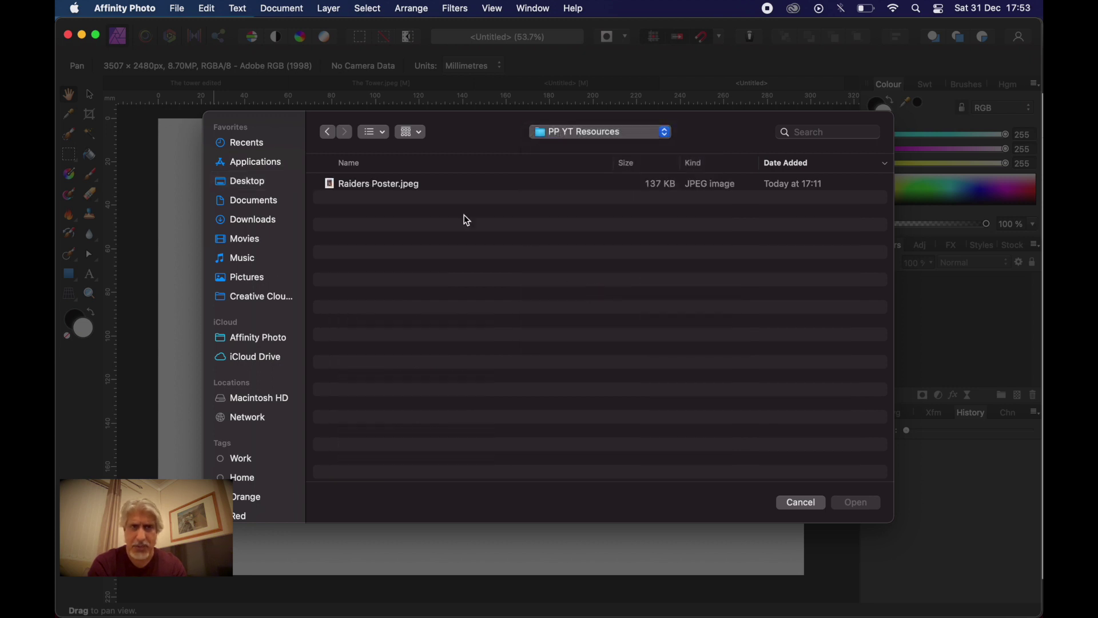
left_click(372, 186)
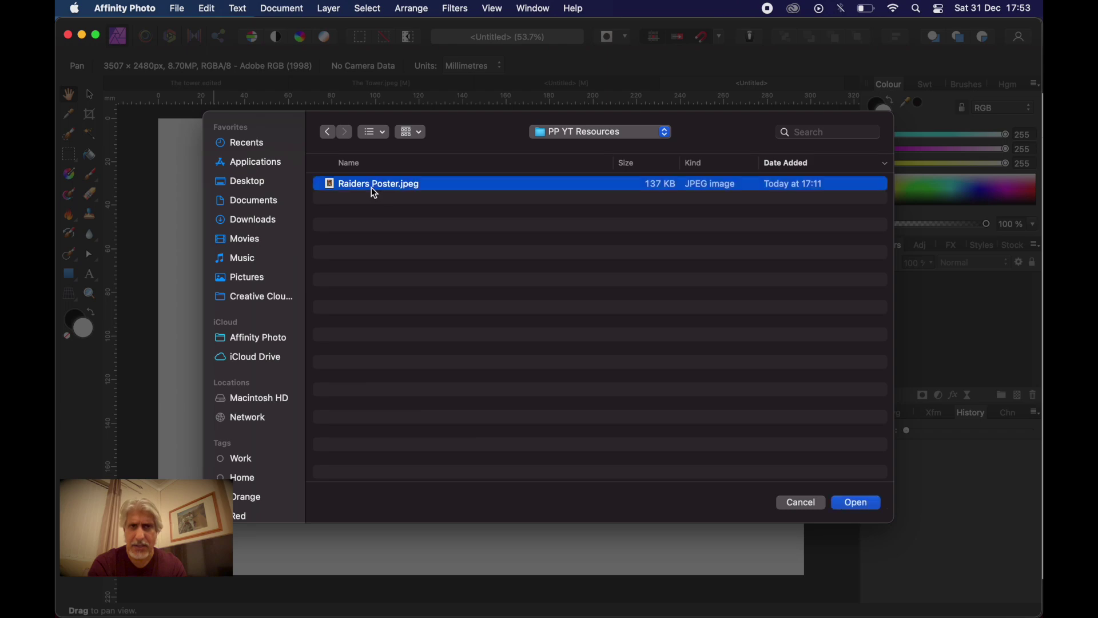
left_click(856, 504)
left_click_drag(202, 161, 575, 564)
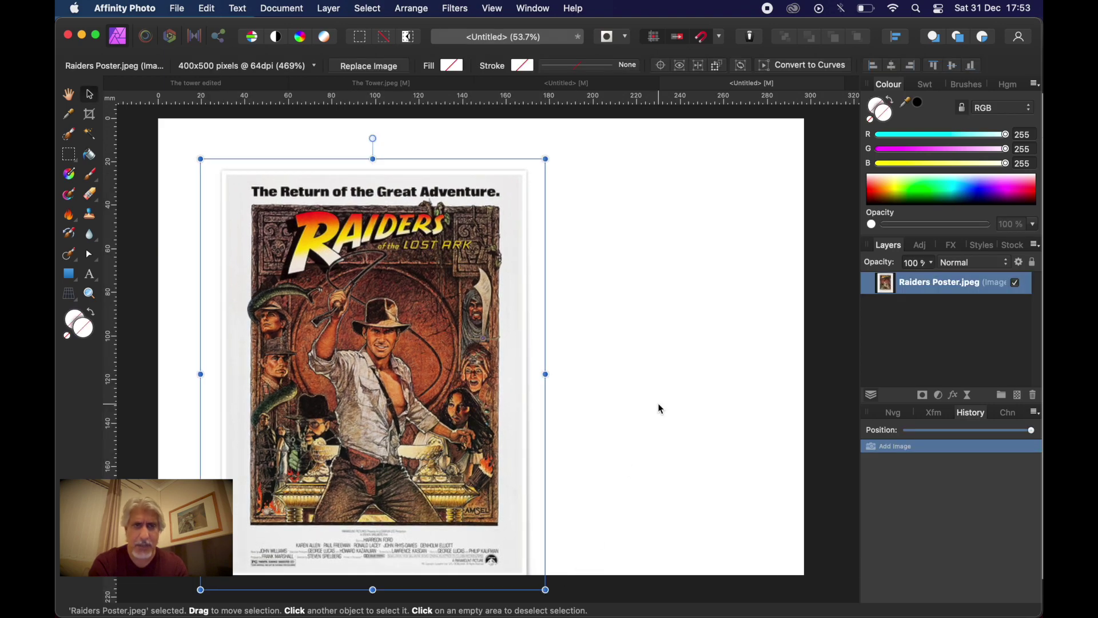
scroll(353, 223, "up", 8)
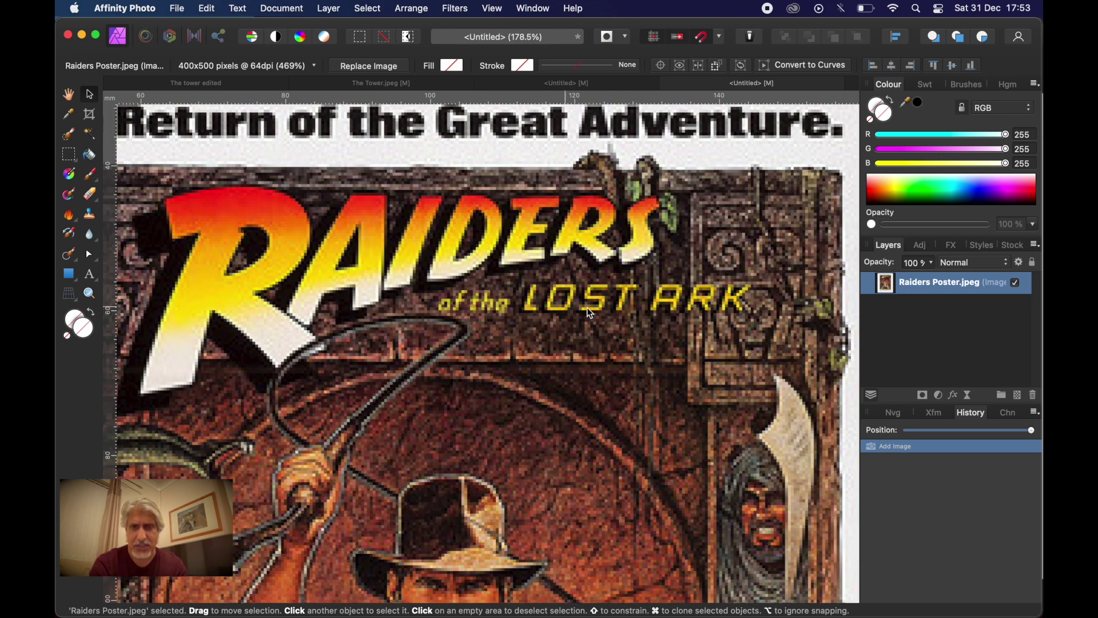
scroll(602, 306, "down", 5)
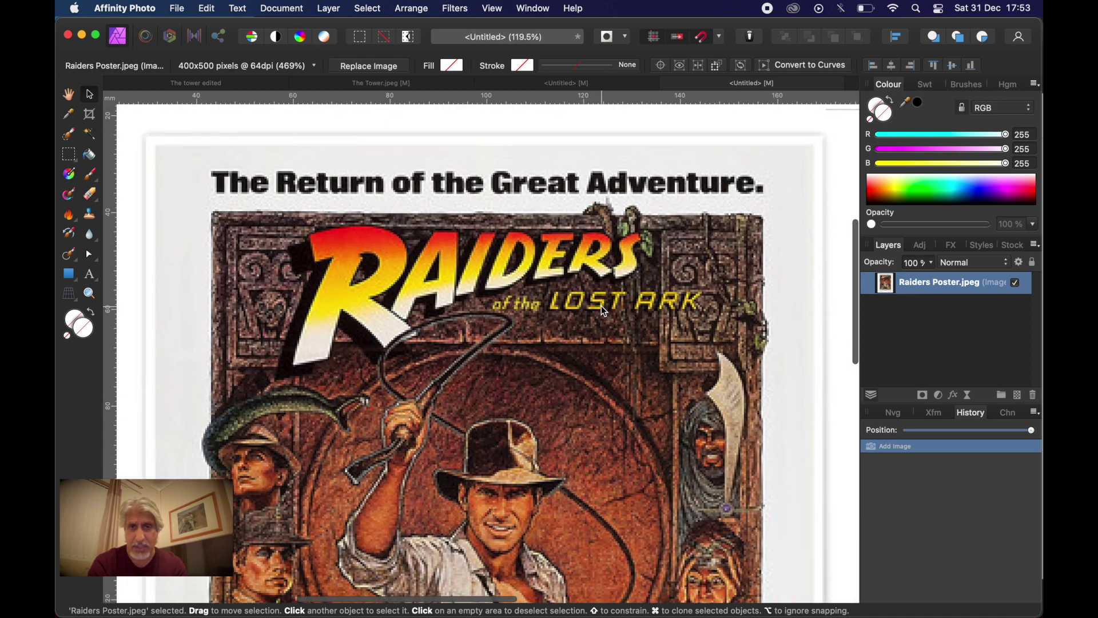
scroll(601, 306, "down", 2)
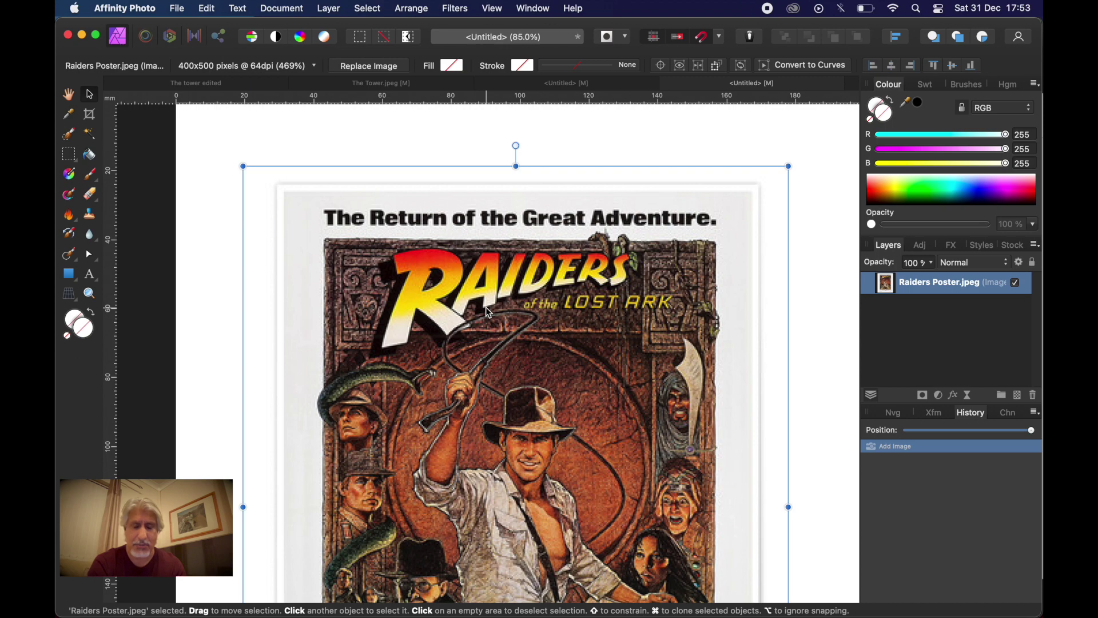
Step: Create a new landscape A4 document at 3507 × 2480 px, 300 DPI
left_click(178, 12)
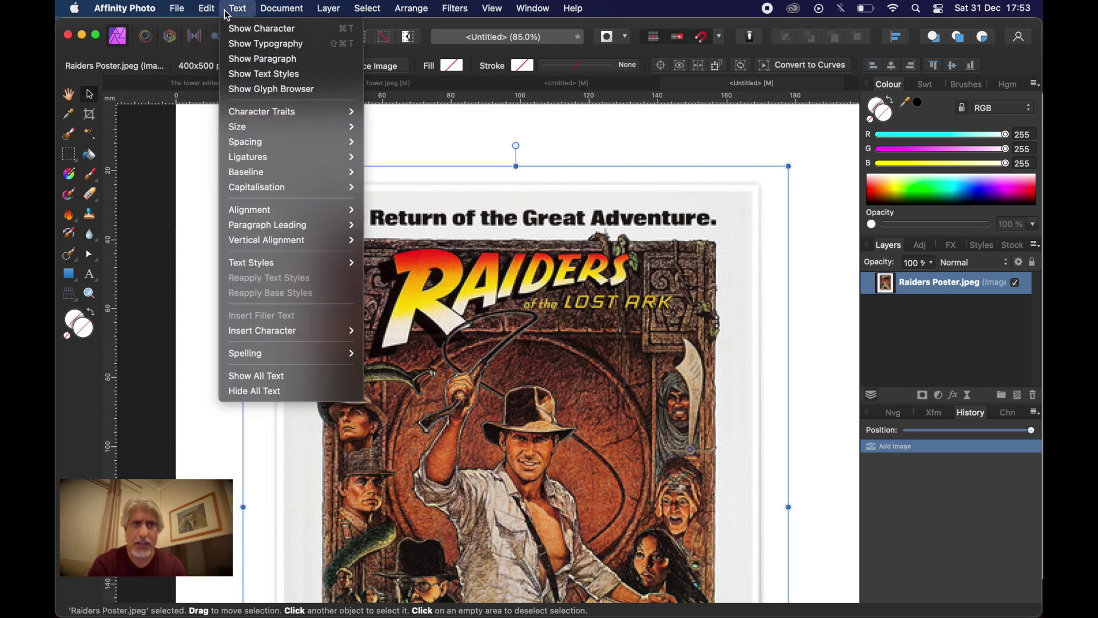
left_click(183, 29)
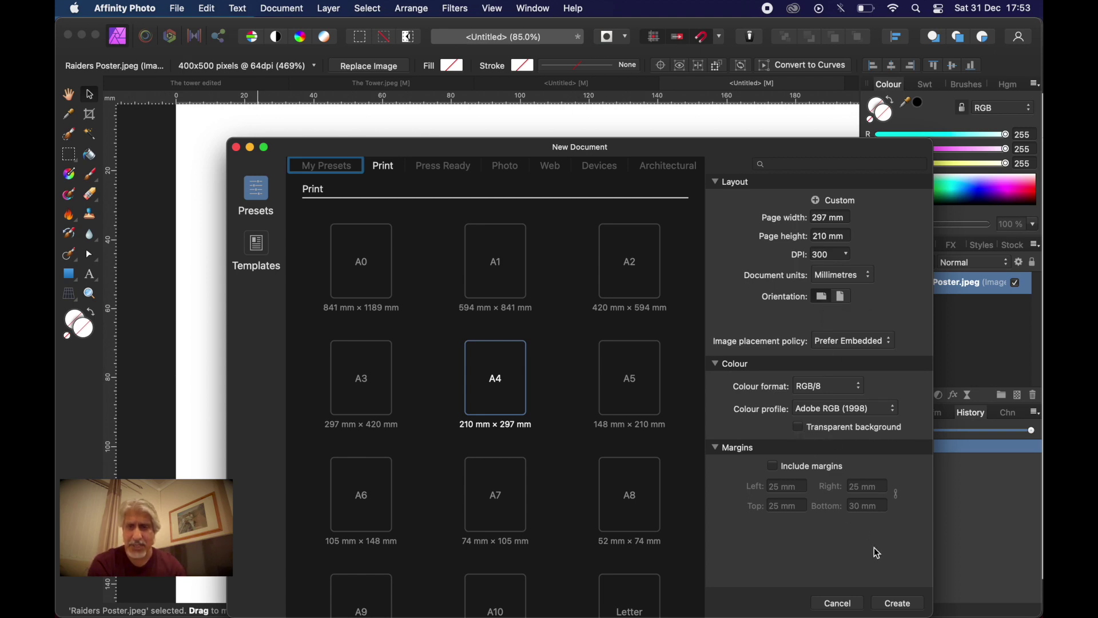
left_click(895, 605)
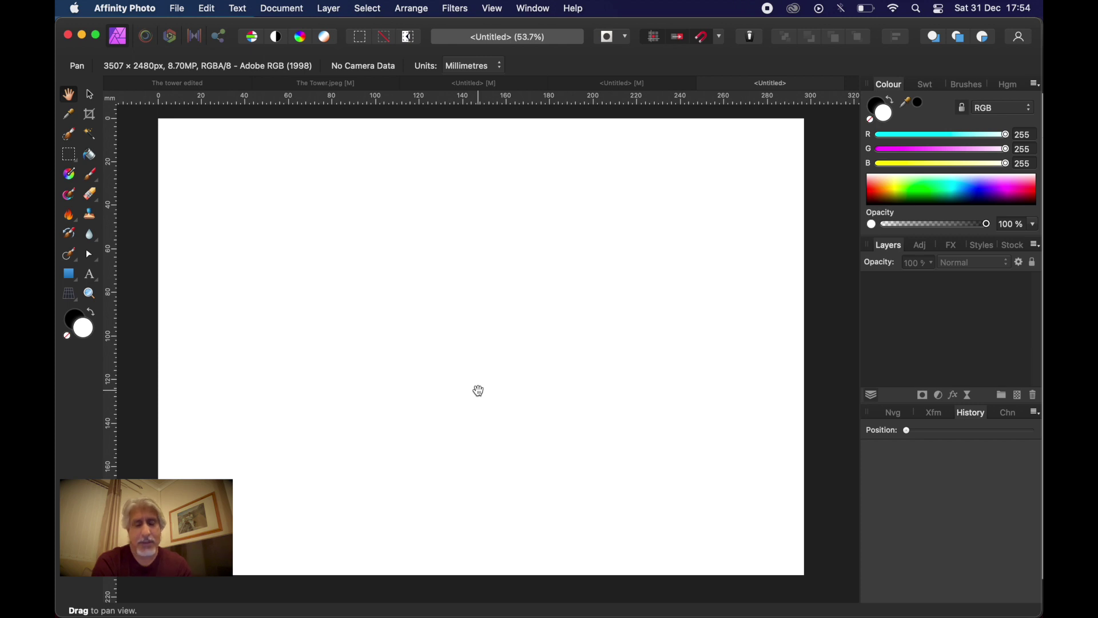
Step: Select the Artistic Text Tool and switch to the Raiders poster document
left_click(97, 280)
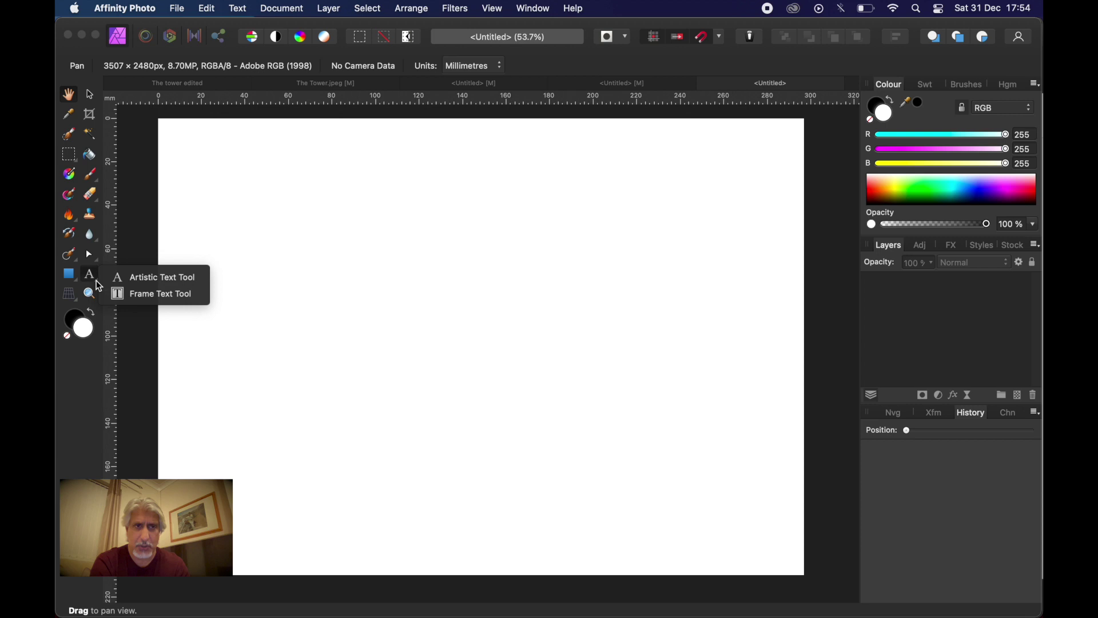
left_click(142, 280)
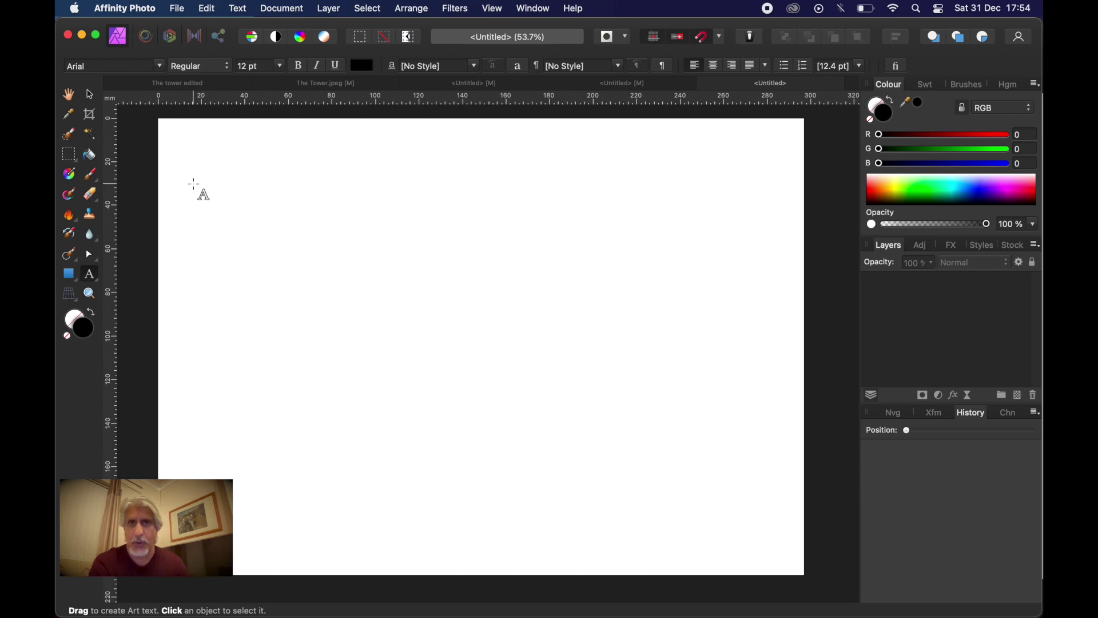
left_click(620, 86)
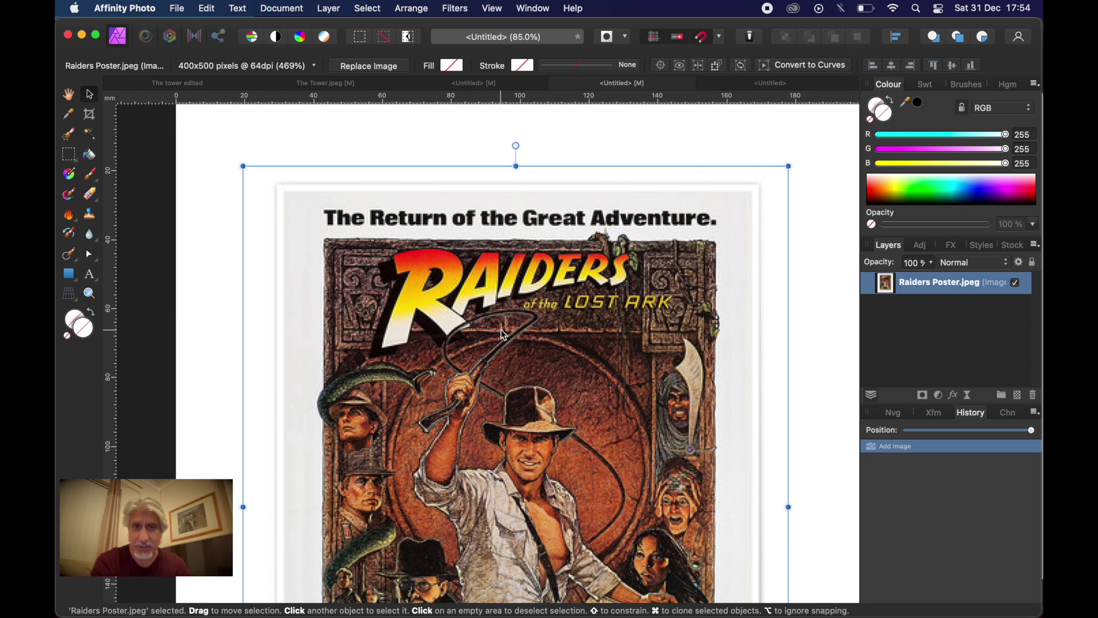
Step: After a brief look at the poster, return to the blank Untitled A4 document
scroll(501, 329, "up", 2)
scroll(501, 330, "down", 3)
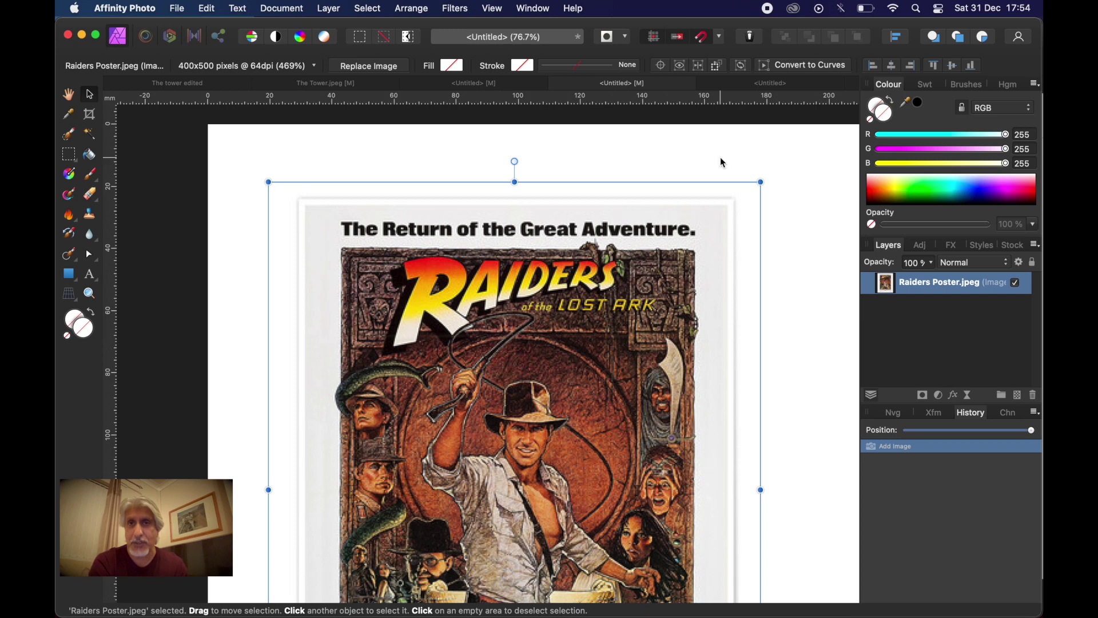
left_click(736, 87)
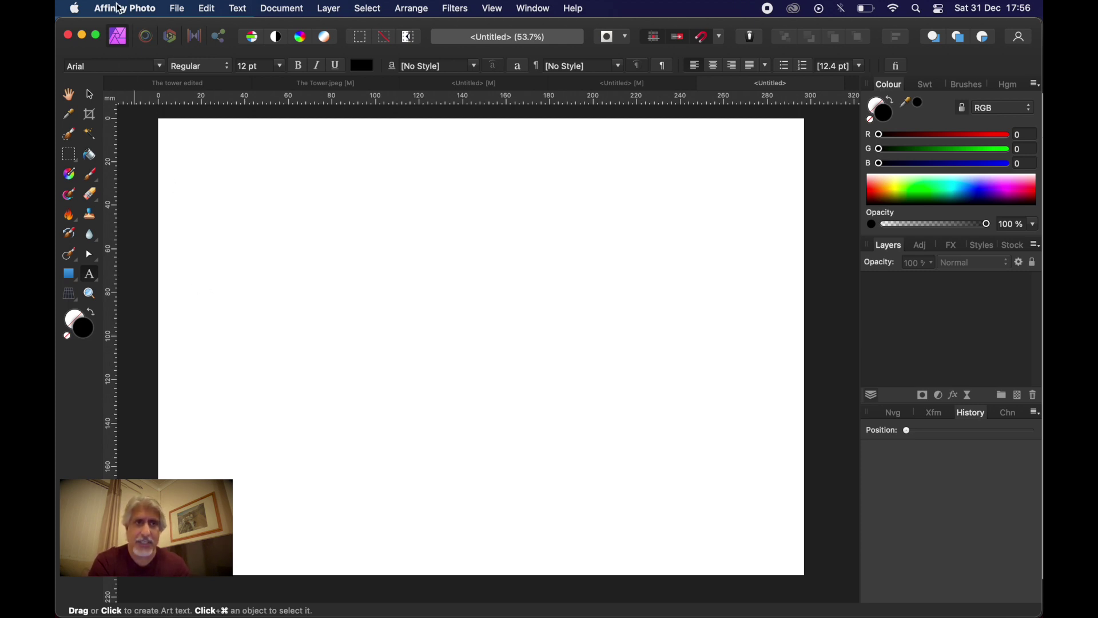
Step: Choose the Adventure font in the text context toolbar
left_click(180, 9)
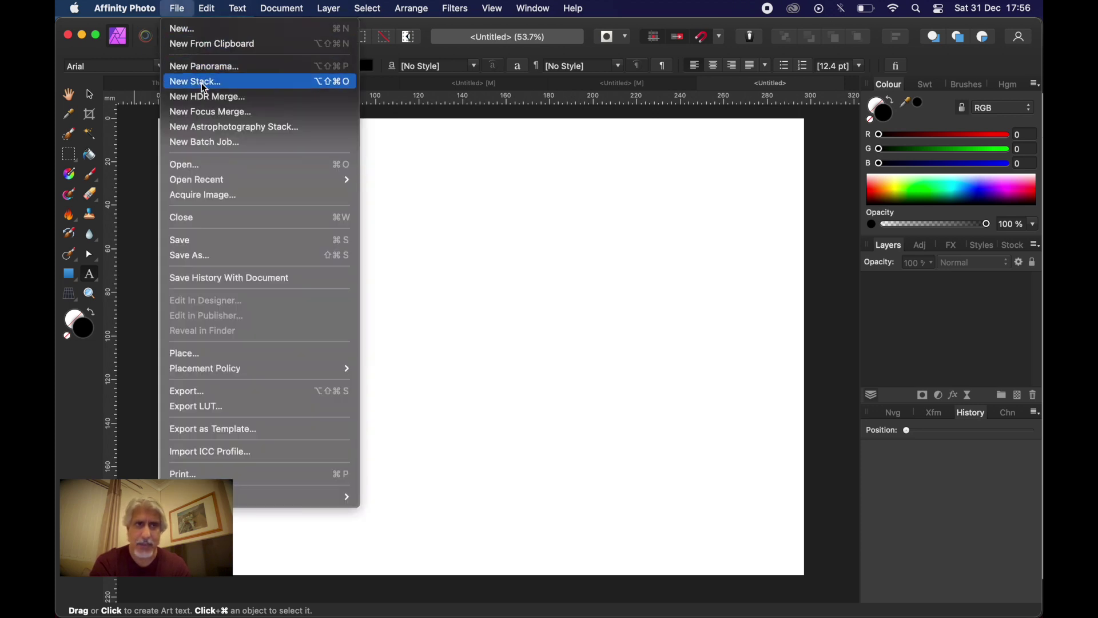
left_click(588, 49)
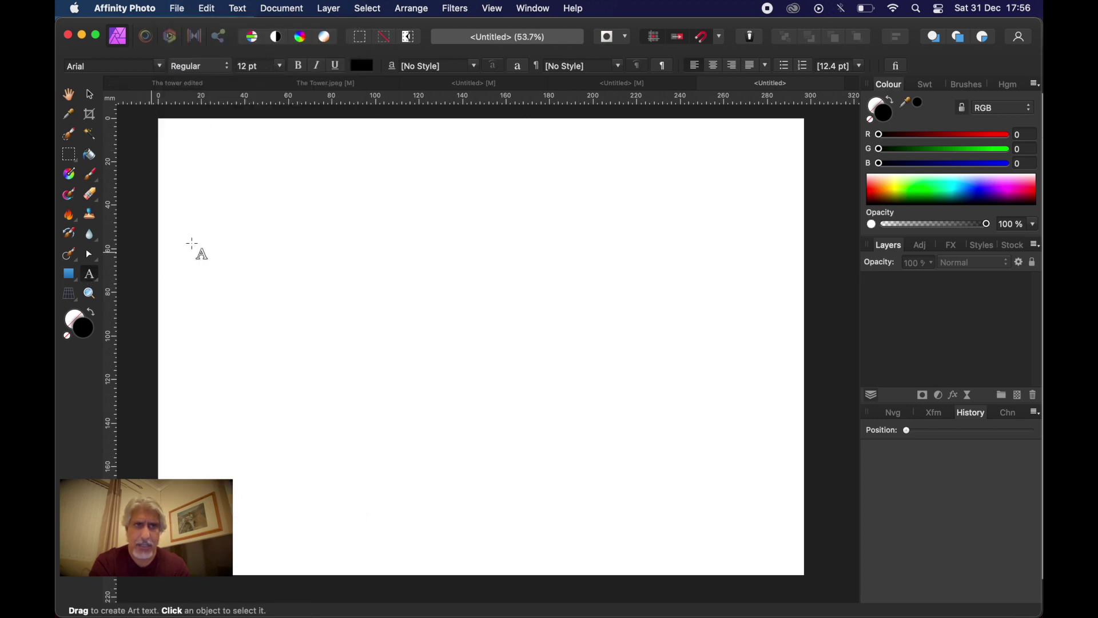
left_click(157, 65)
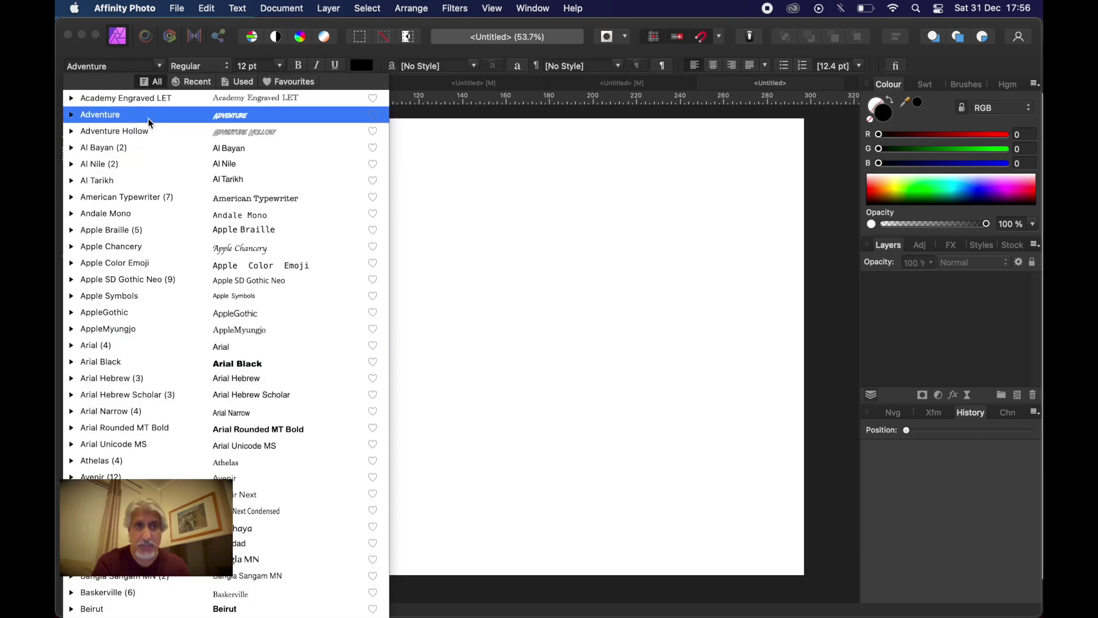
left_click(120, 118)
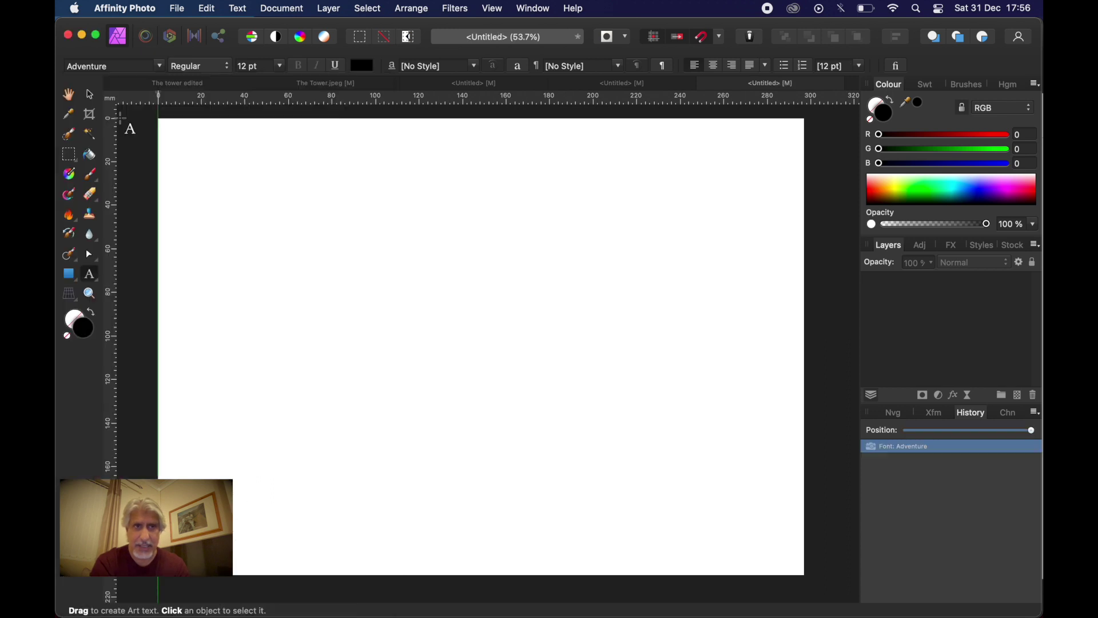
Step: Add a large 'R' text object and a smaller 'AIDERS' text object to its right
left_click_drag(219, 230, 305, 344)
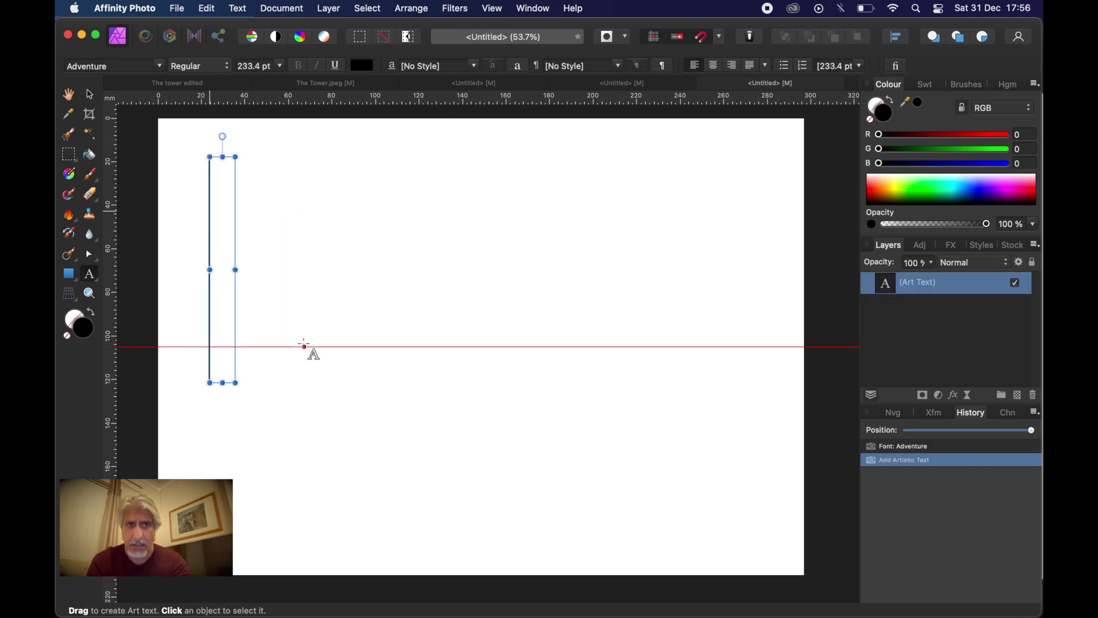
type("R")
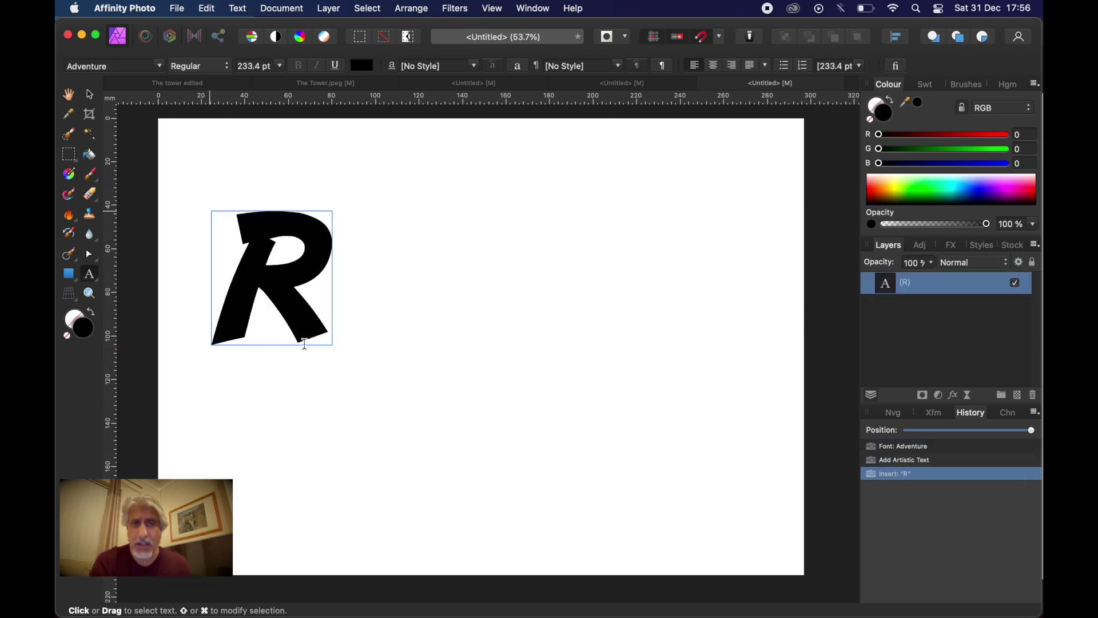
key("Escape")
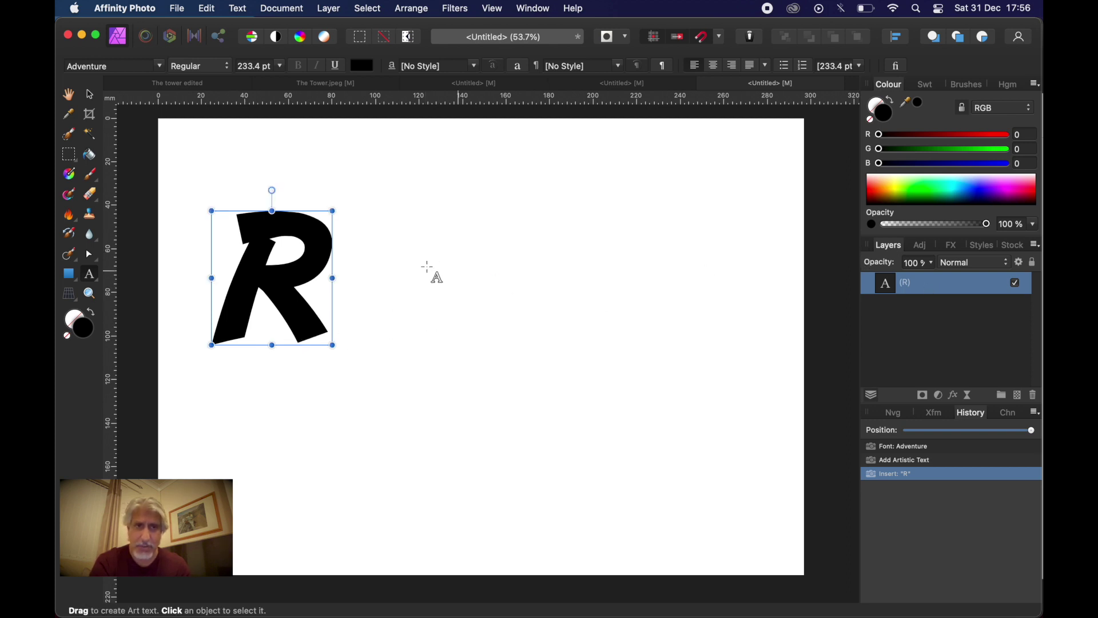
left_click_drag(366, 218, 422, 306)
type("AI")
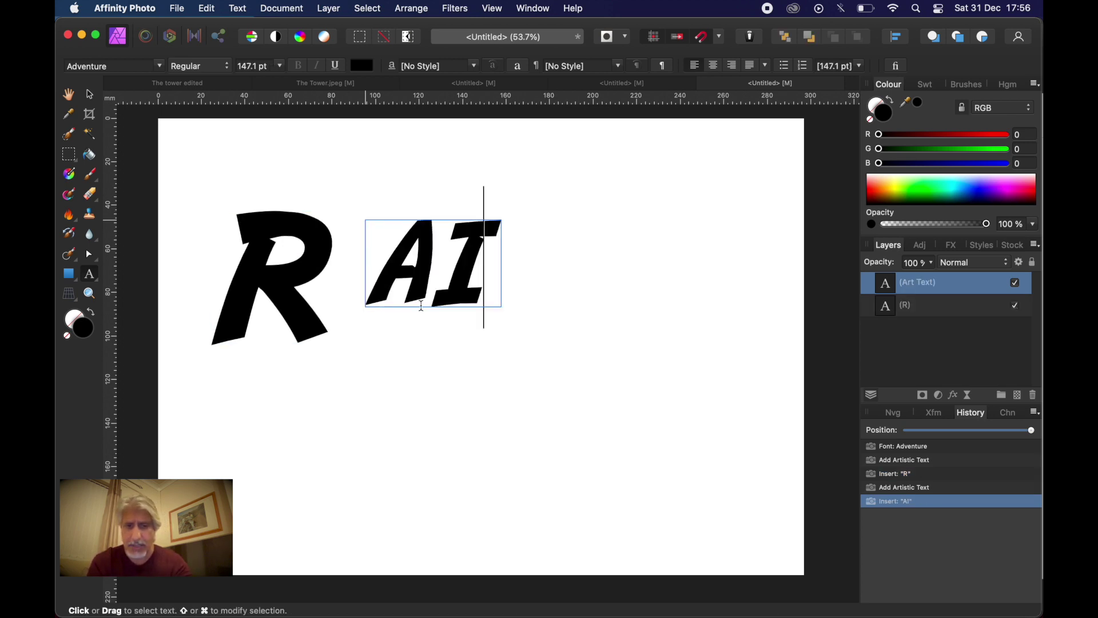
type("DERS")
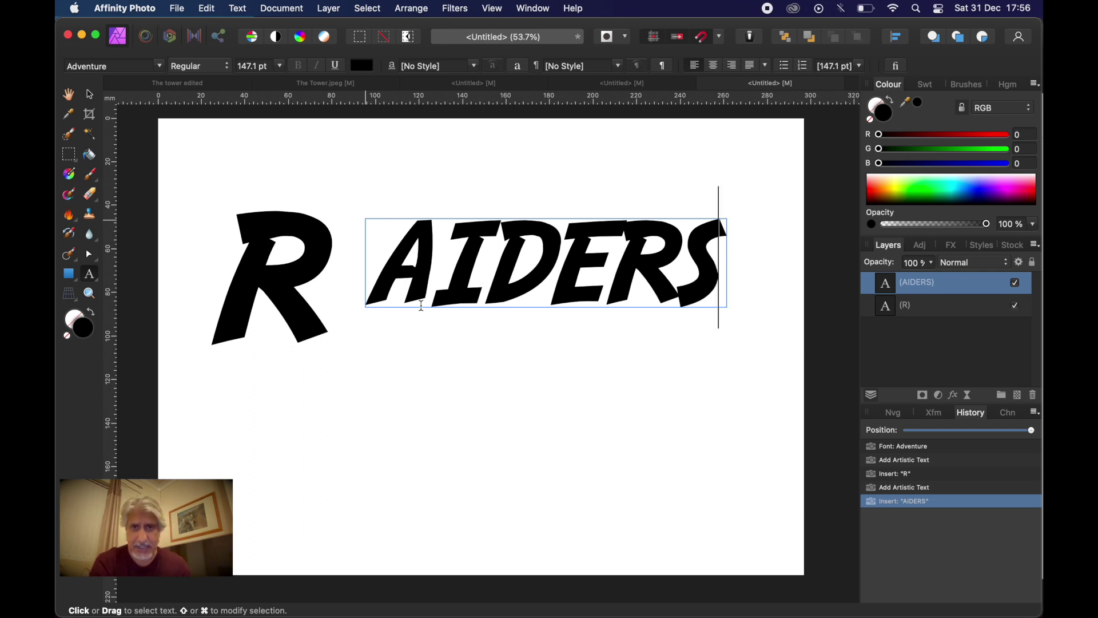
key("Escape")
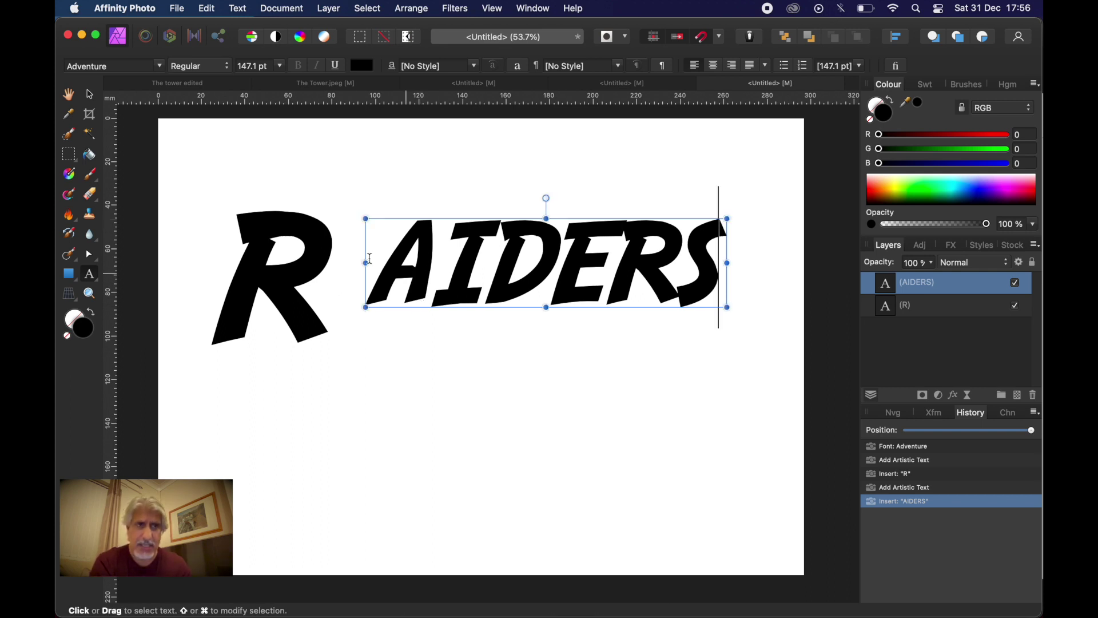
left_click(90, 95)
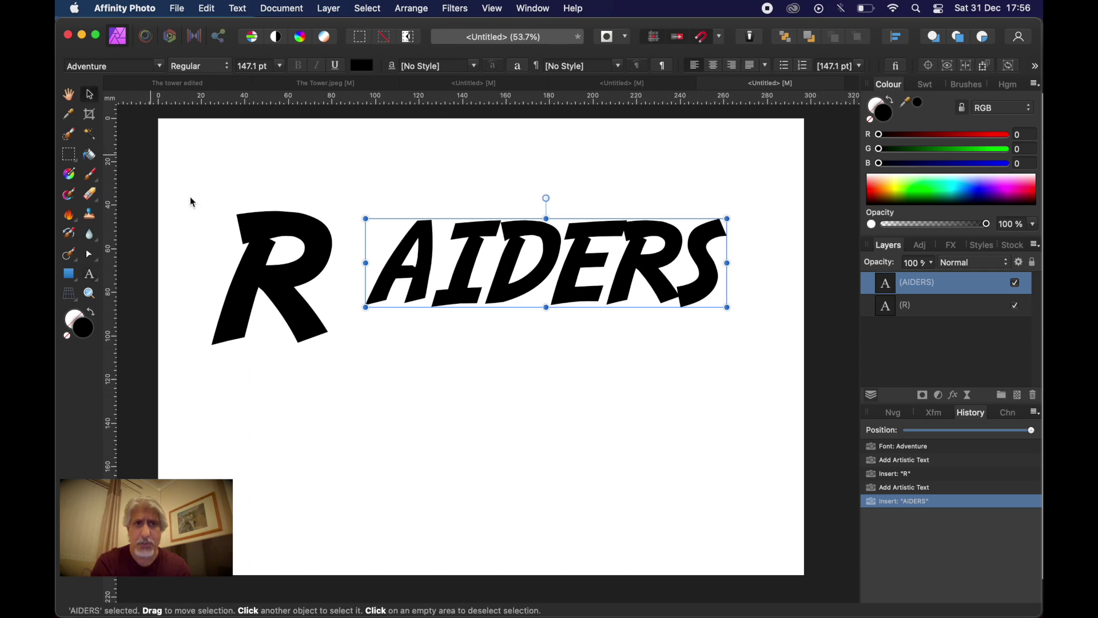
Step: Move the R up and to the left and enlarge it to about 273 pt
left_click(277, 280)
left_click_drag(277, 280, 263, 256)
left_click_drag(199, 323, 178, 347)
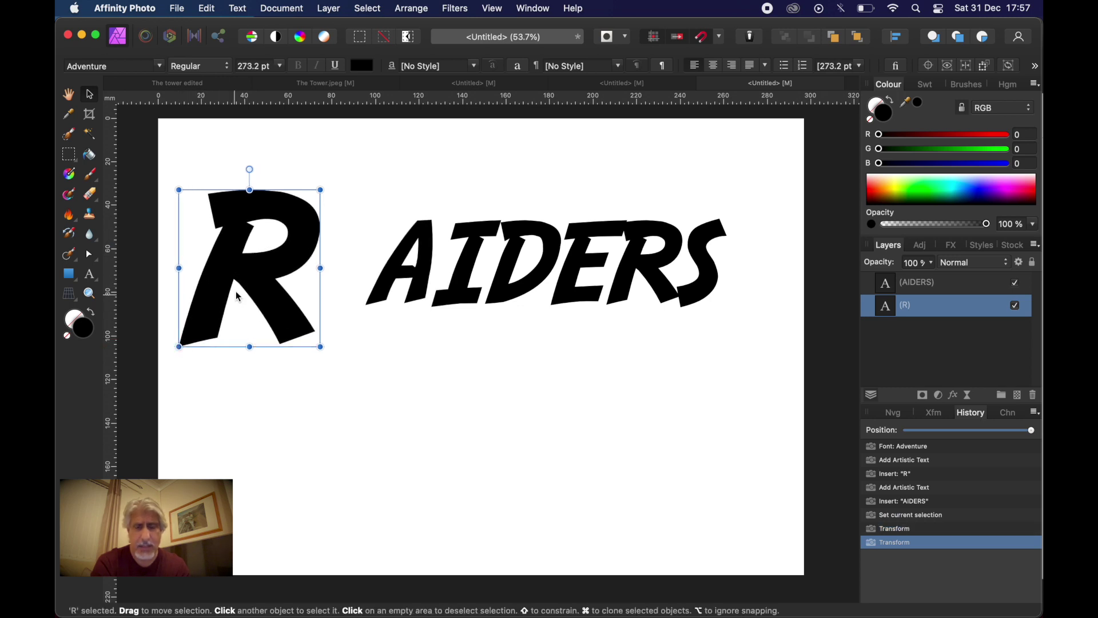
left_click_drag(252, 274, 262, 259)
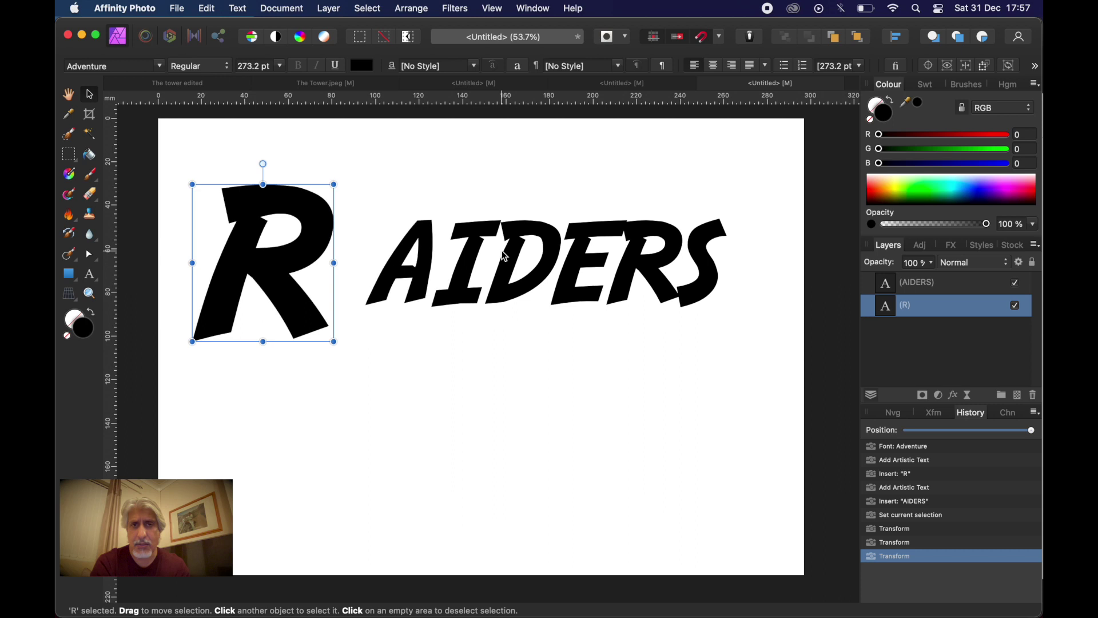
Step: Enlarge AIDERS to 175.5 pt and raise it so its top lines up with the R's
left_click(505, 256)
left_click_drag(505, 257, 478, 239)
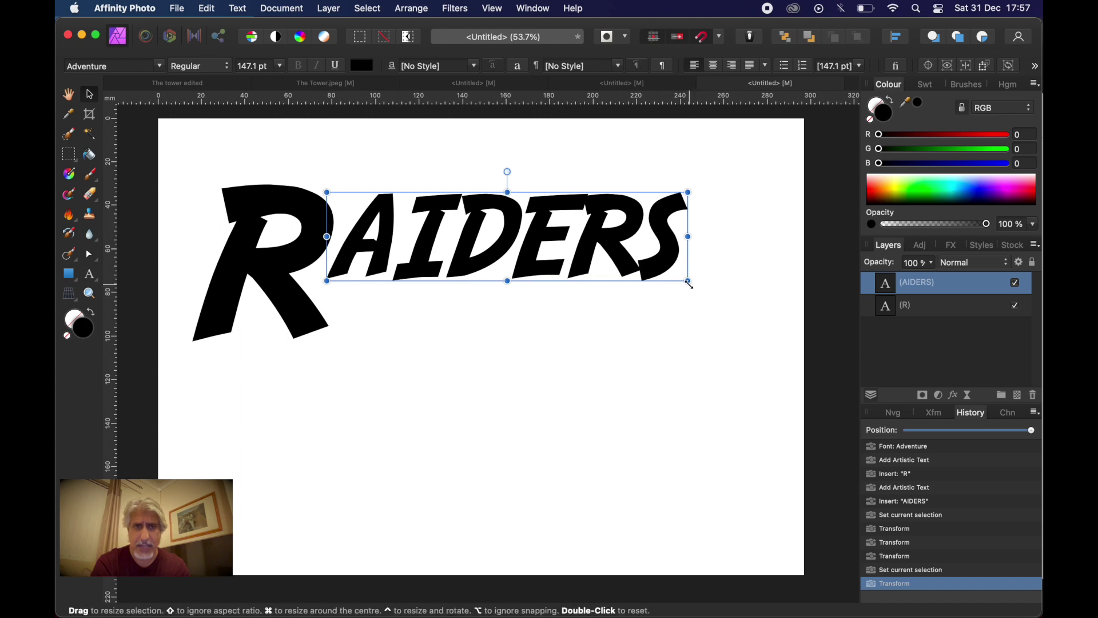
left_click_drag(690, 283, 753, 327)
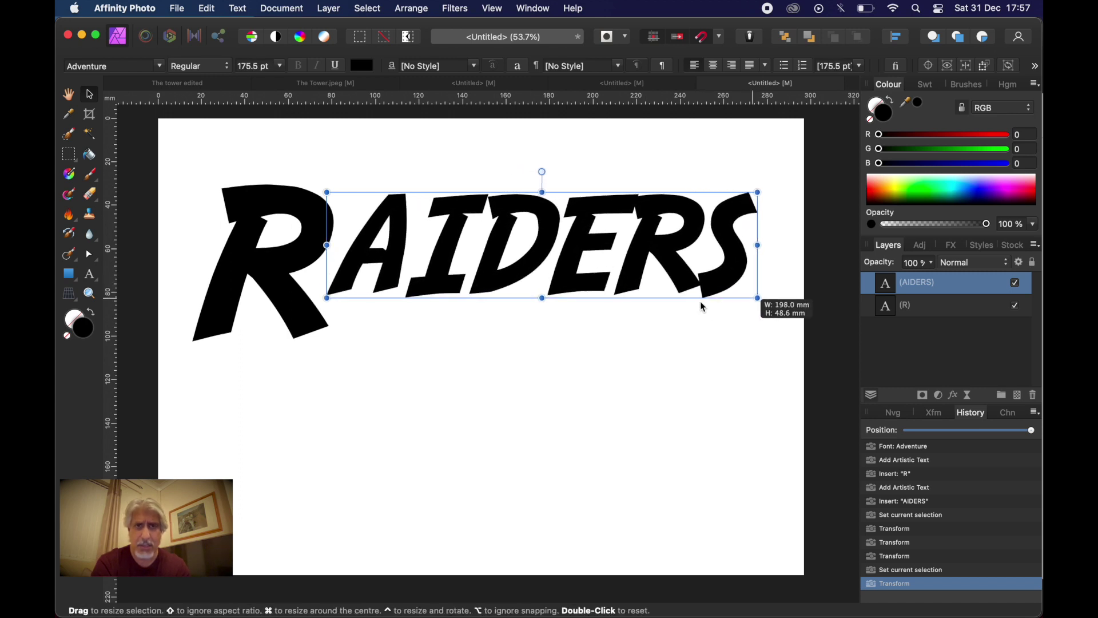
left_click(265, 227)
left_click(531, 228)
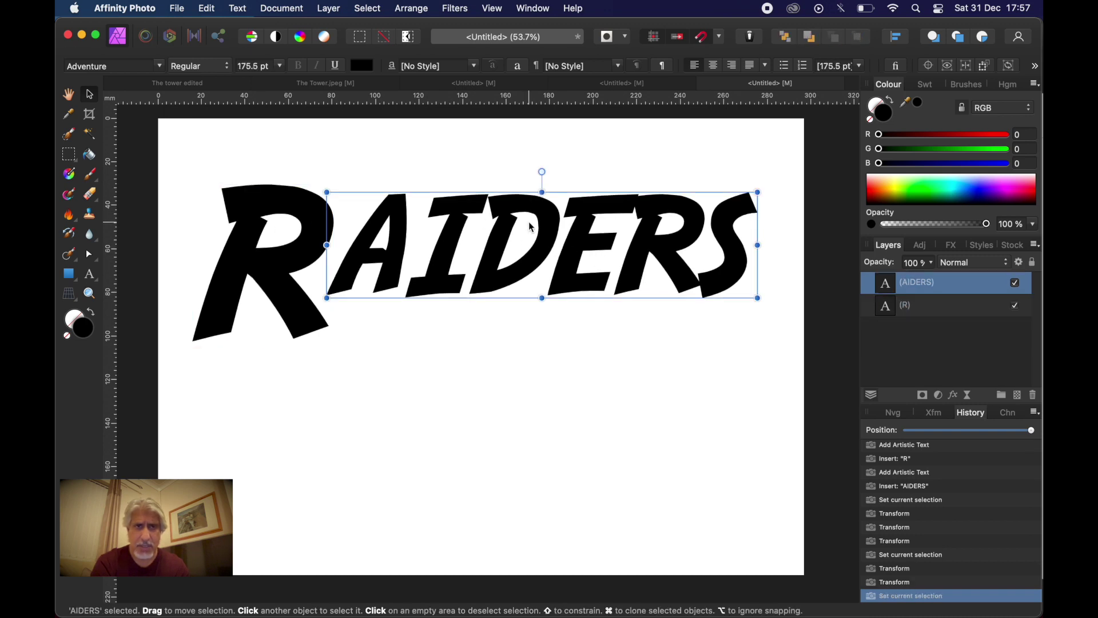
left_click_drag(529, 224, 530, 215)
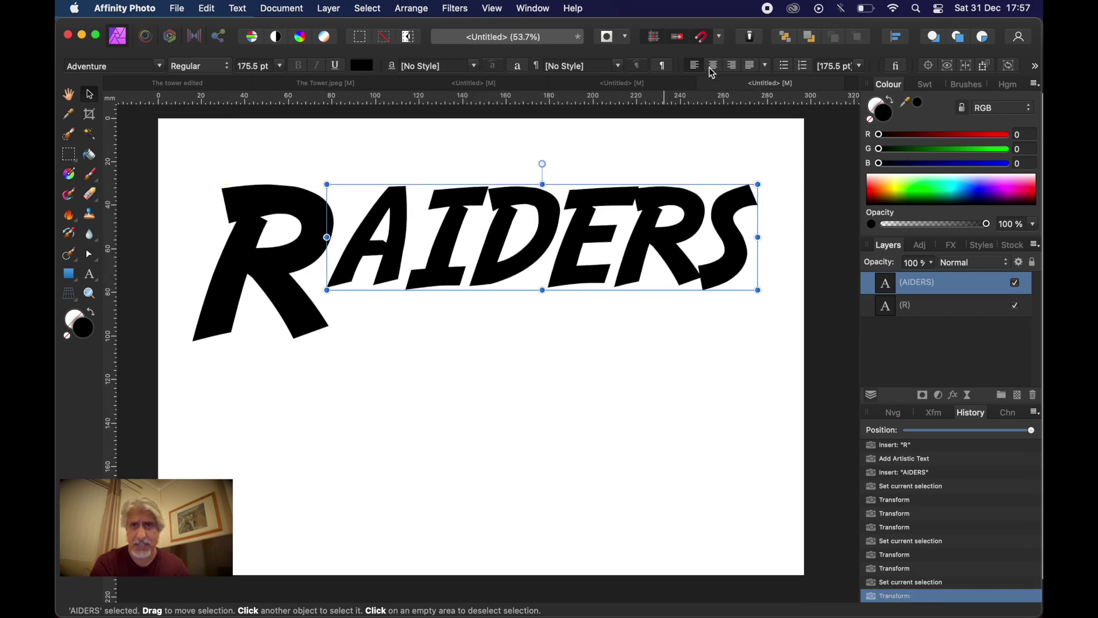
left_click(652, 84)
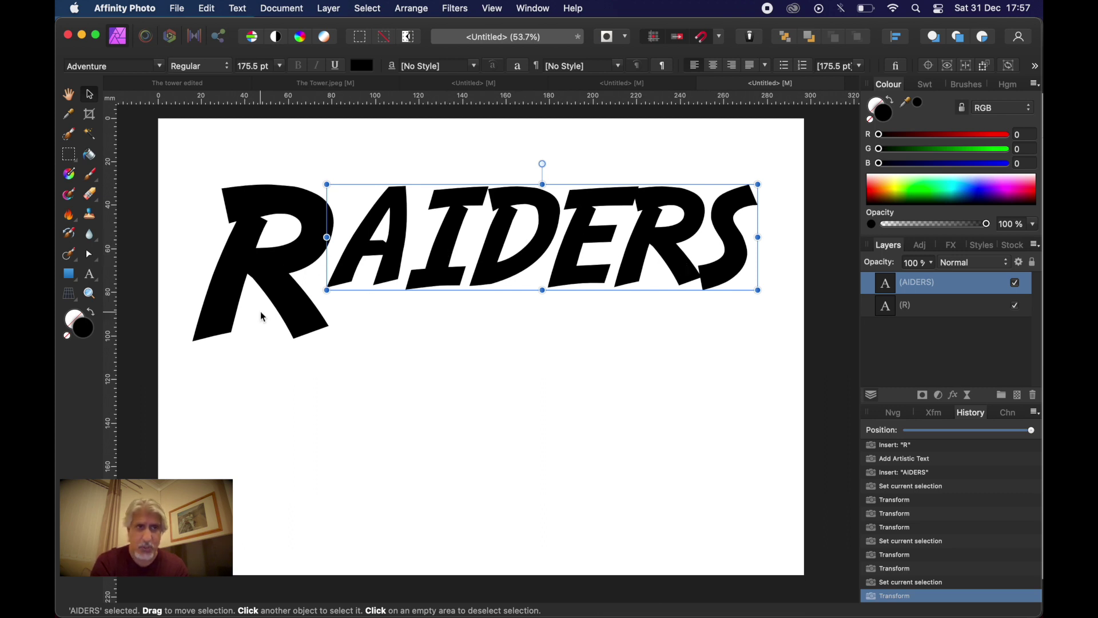
Step: Rasterise AIDERS for a perspective distortion with the grid shown, lifting its right end upward
left_click(69, 293)
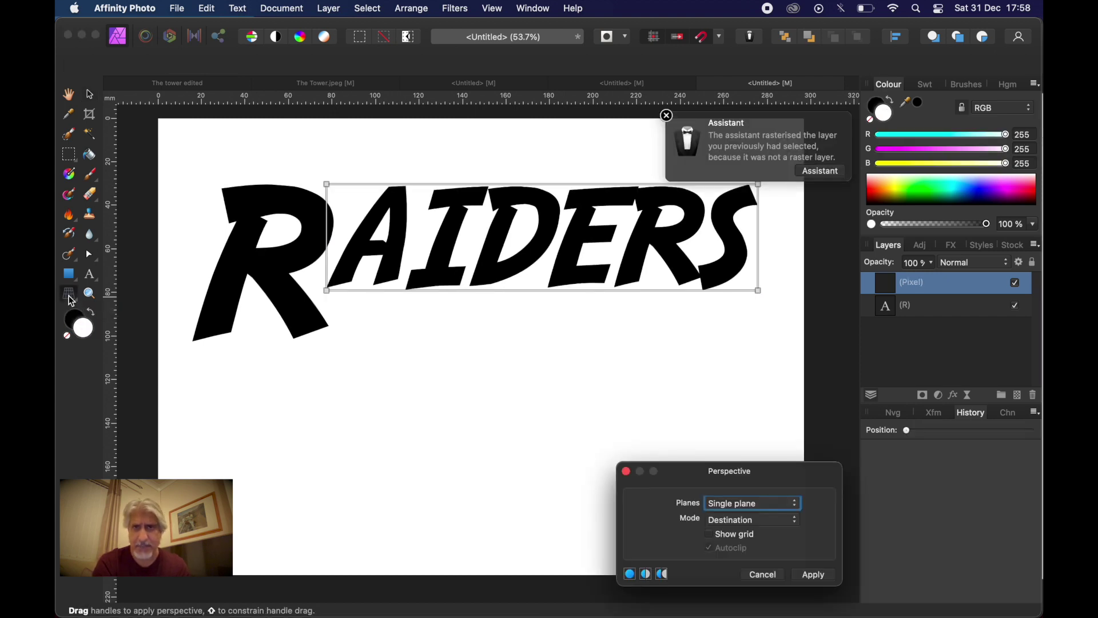
left_click(667, 117)
left_click_drag(722, 480, 695, 377)
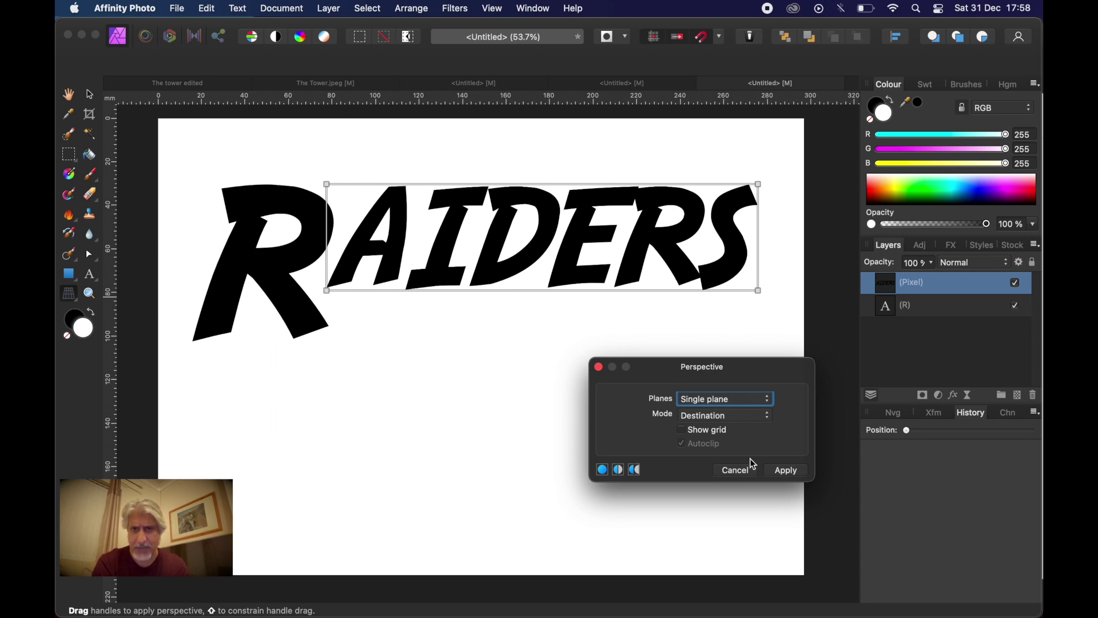
left_click(685, 433)
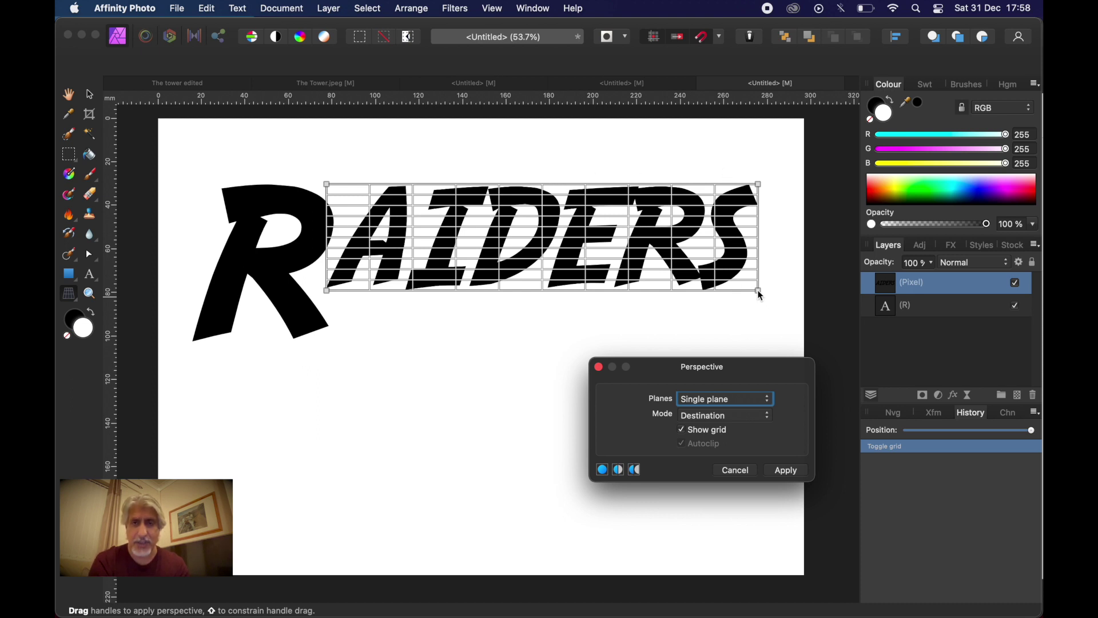
left_click_drag(760, 293, 765, 246)
left_click(629, 83)
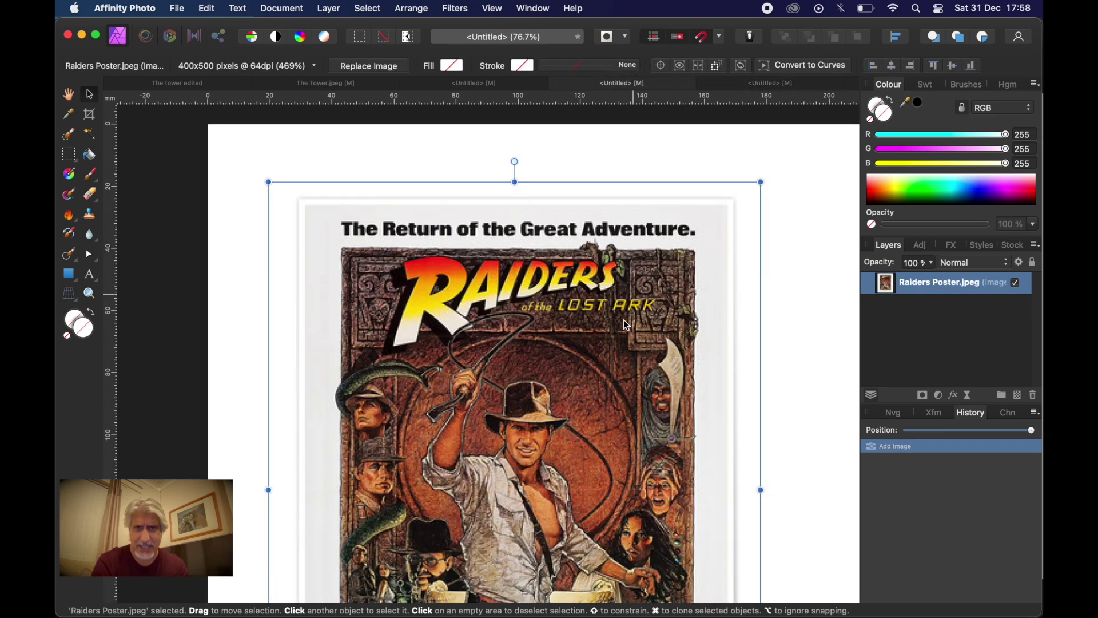
Step: Fine-tune the right-end perspective corner of AIDERS and apply the distortion
left_click(771, 84)
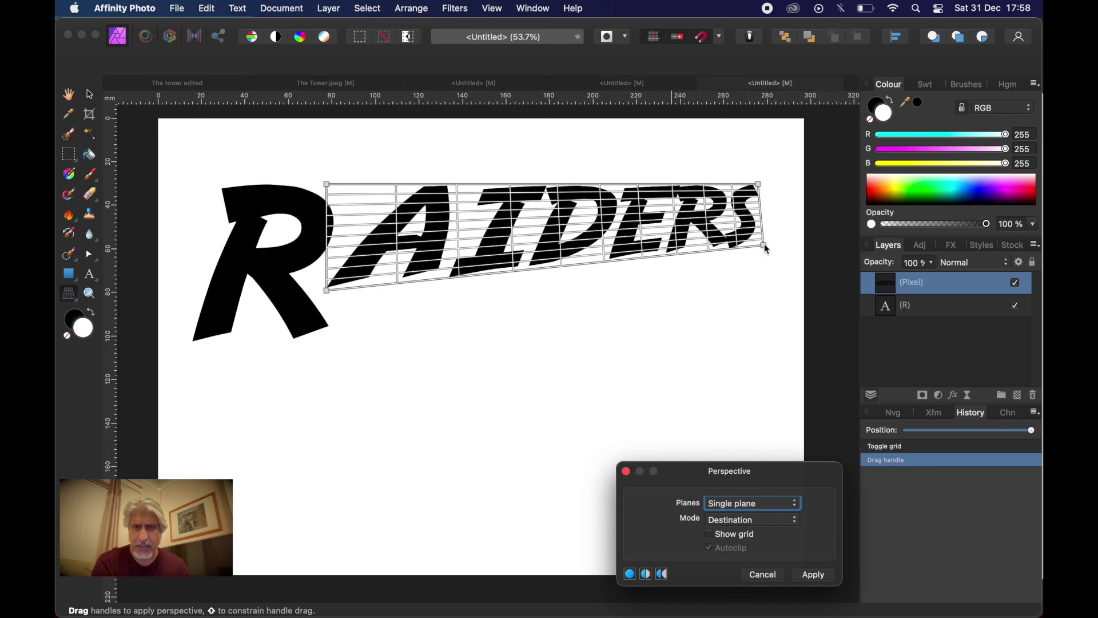
left_click_drag(767, 249, 759, 246)
left_click_drag(557, 266, 557, 266)
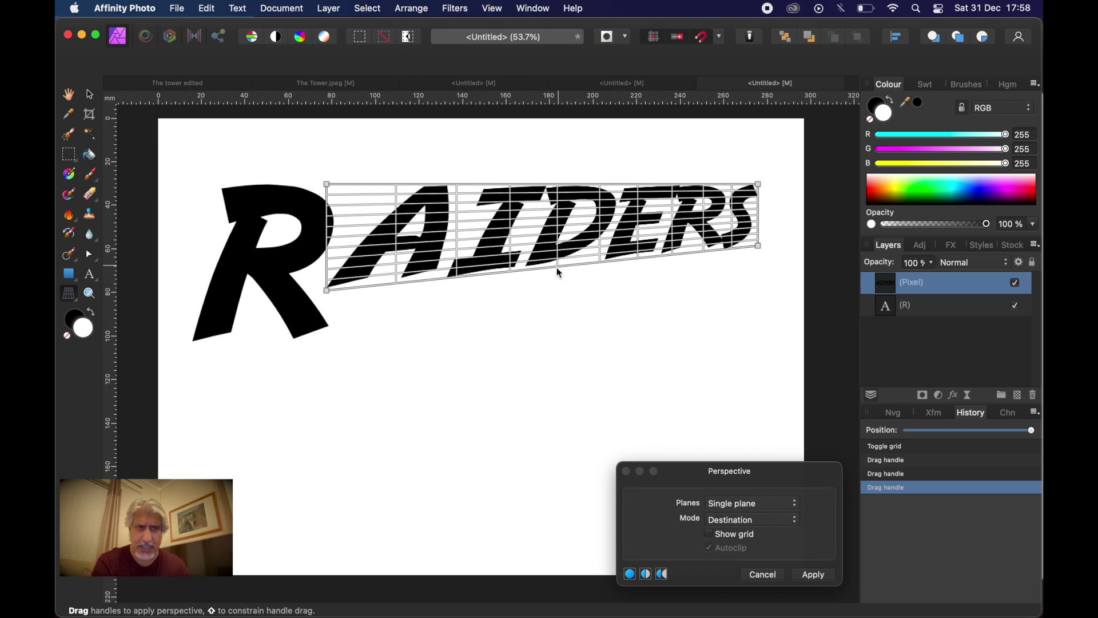
left_click(75, 301)
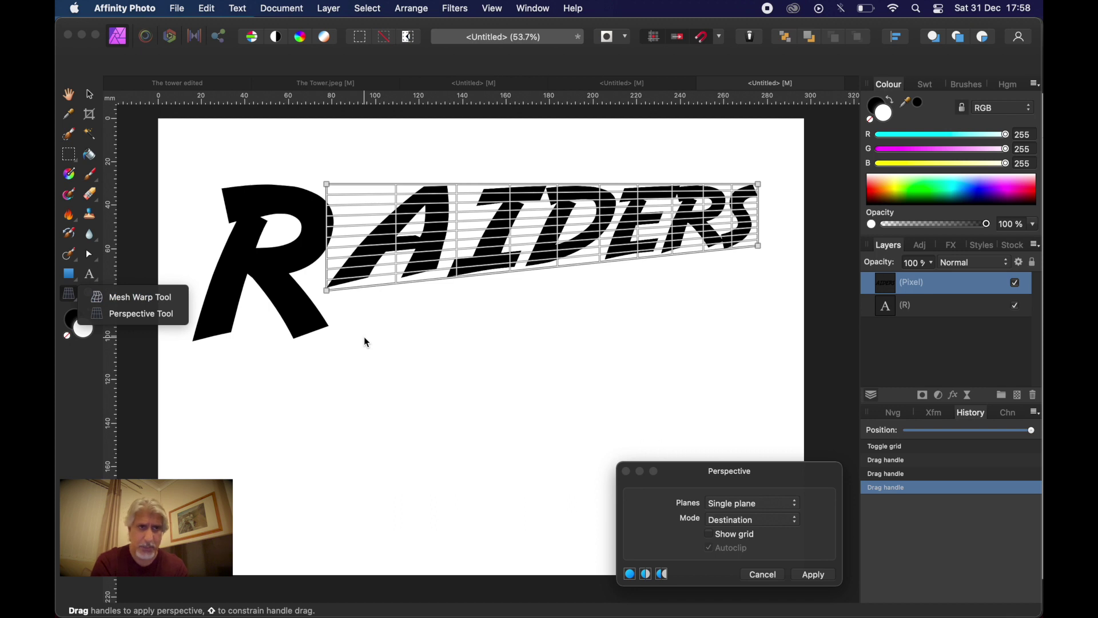
left_click(350, 365)
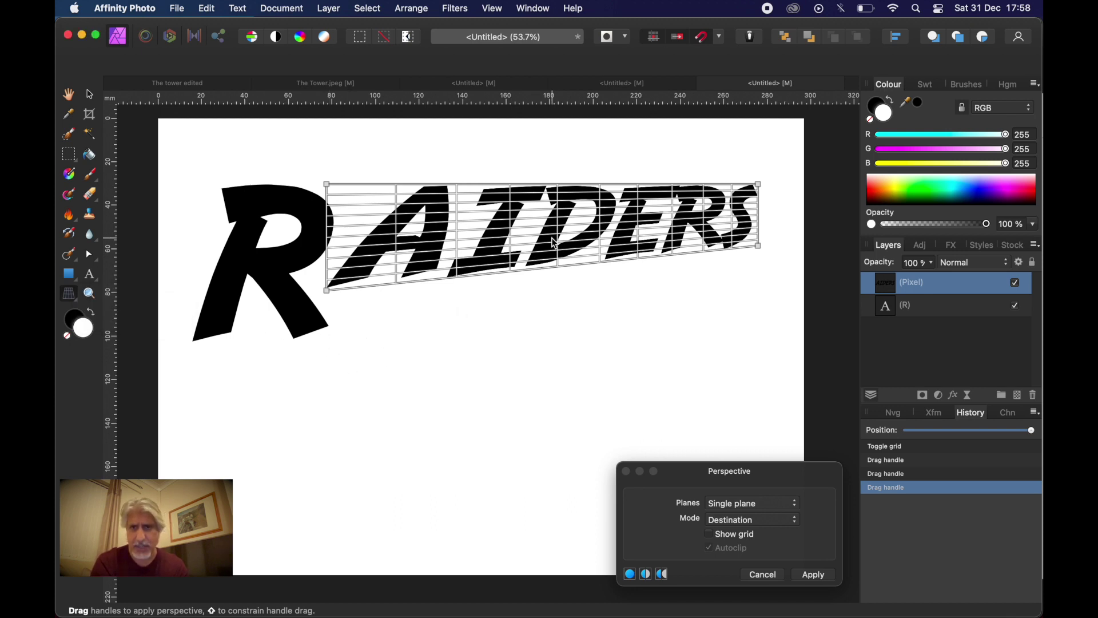
left_click(812, 577)
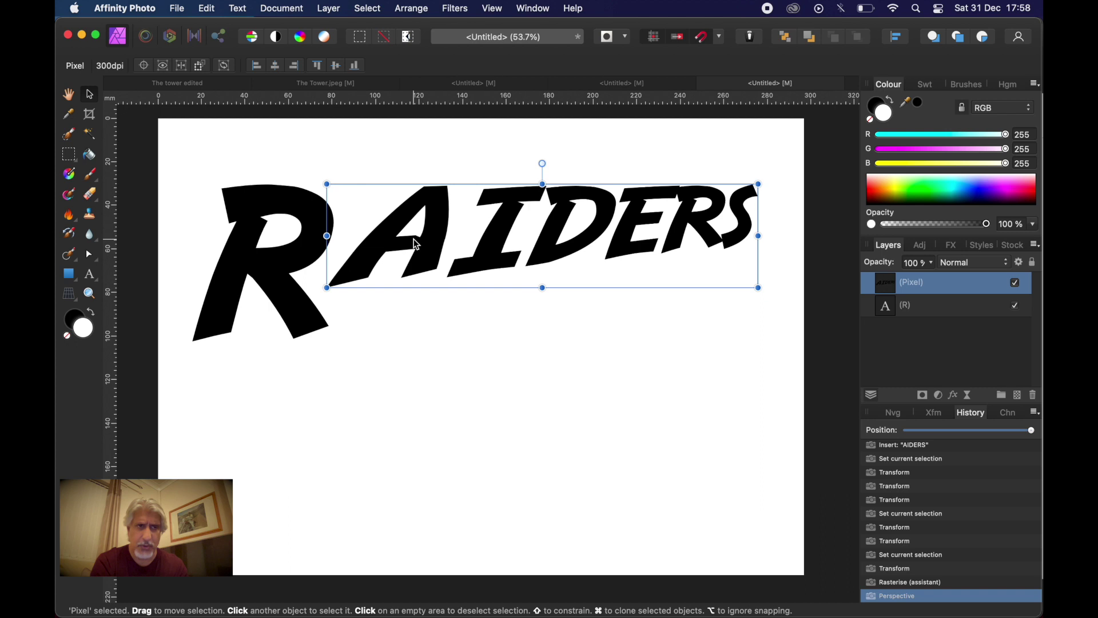
Step: Mesh-warp the bottom edge of AIDERS into a gentle upward arch and apply it
left_click(75, 300)
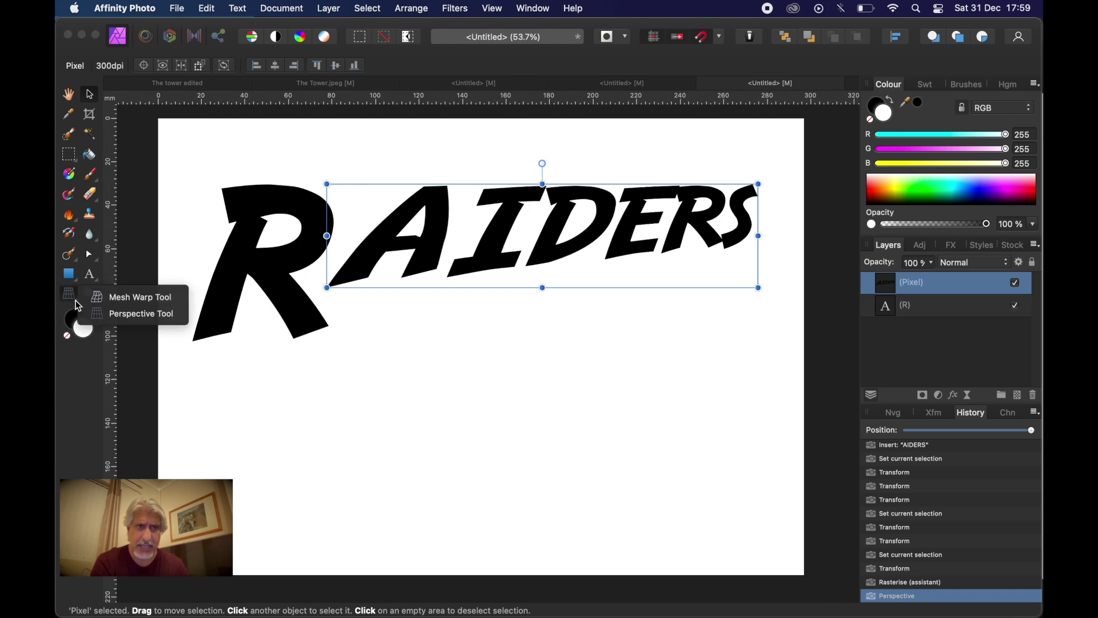
left_click(124, 298)
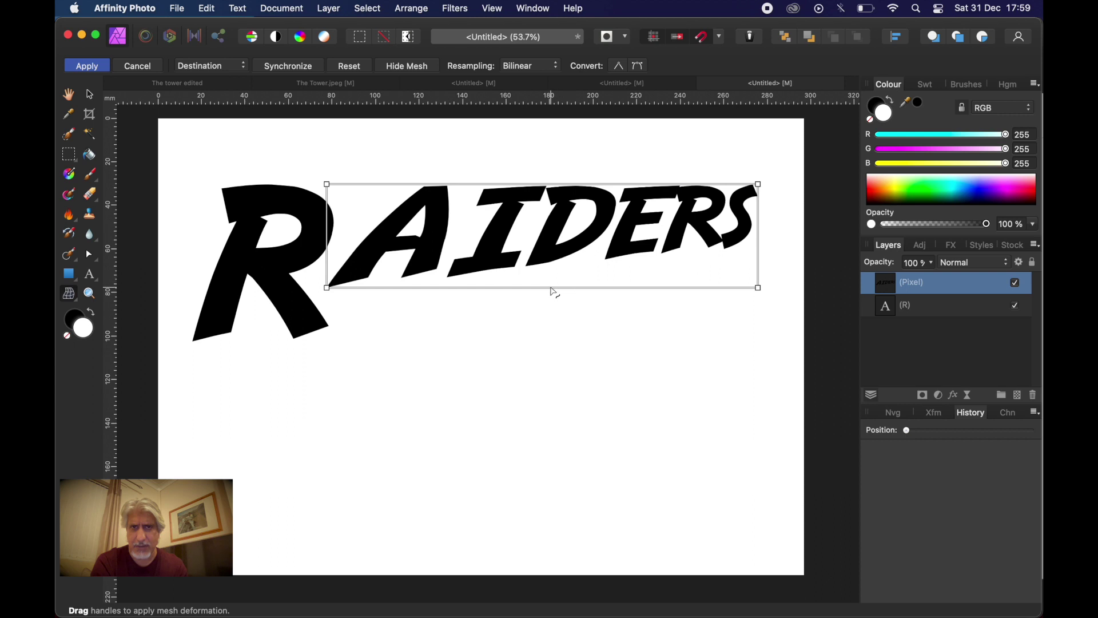
left_click_drag(549, 288, 550, 280)
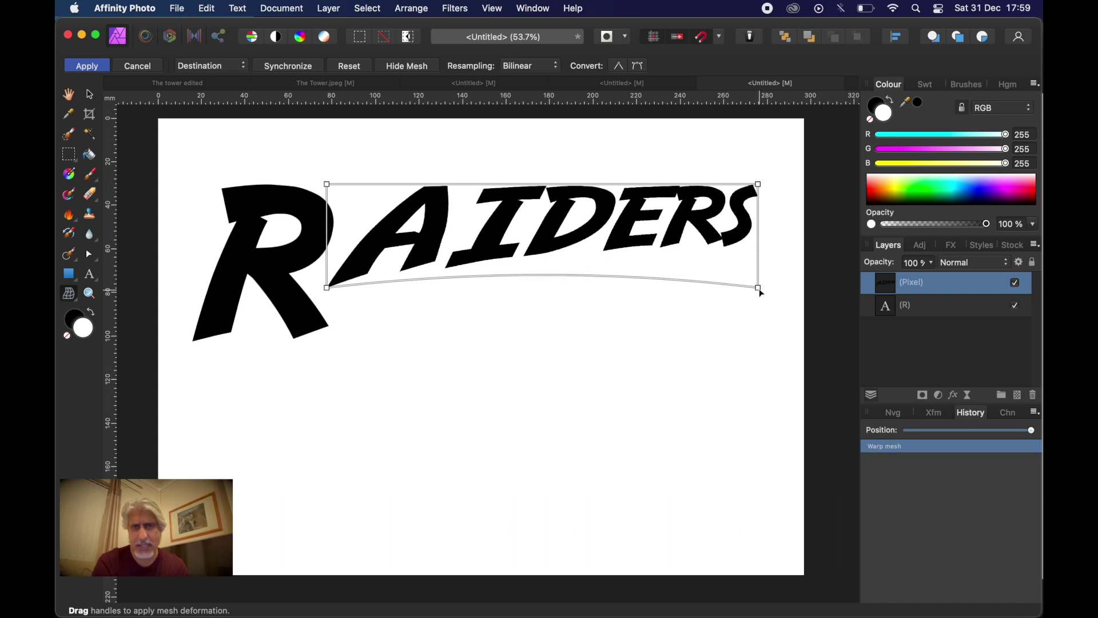
left_click_drag(760, 292, 765, 284)
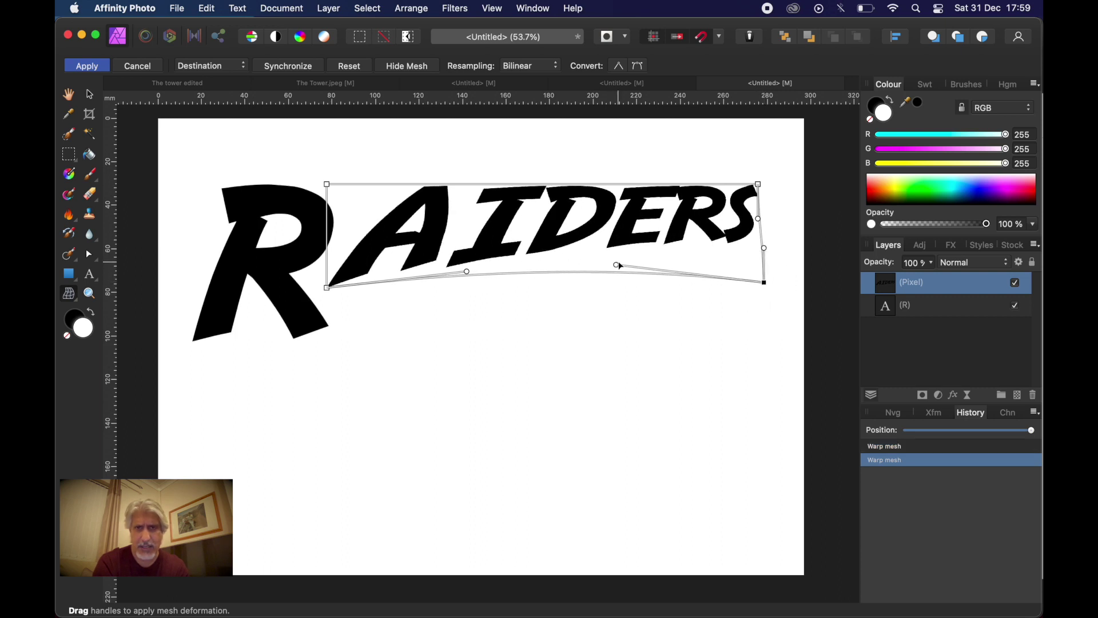
left_click_drag(619, 269, 620, 265)
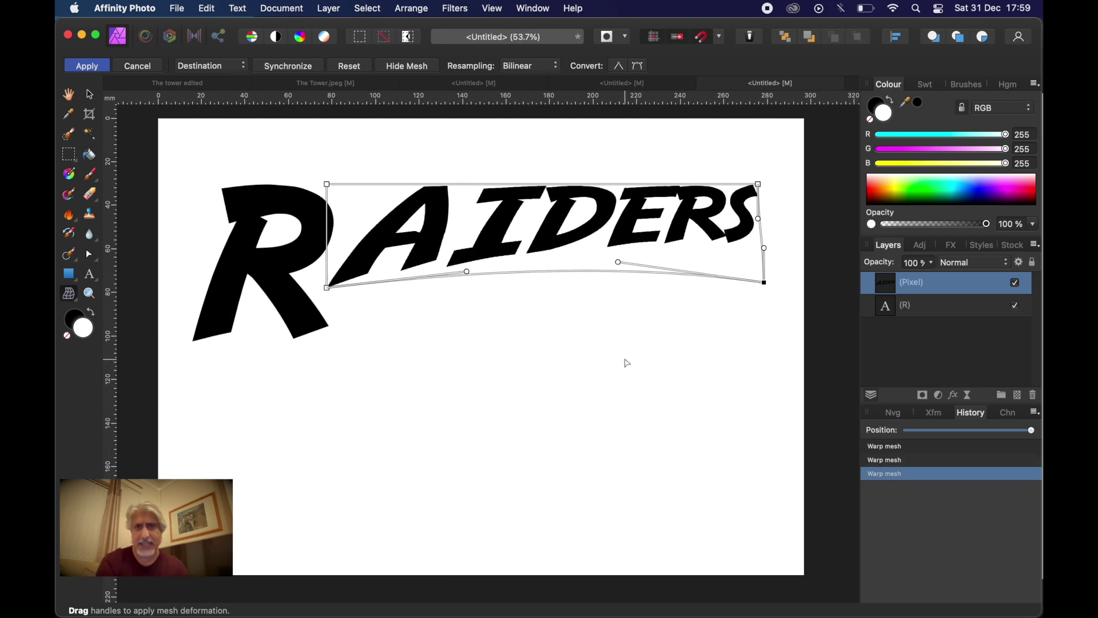
left_click(927, 314)
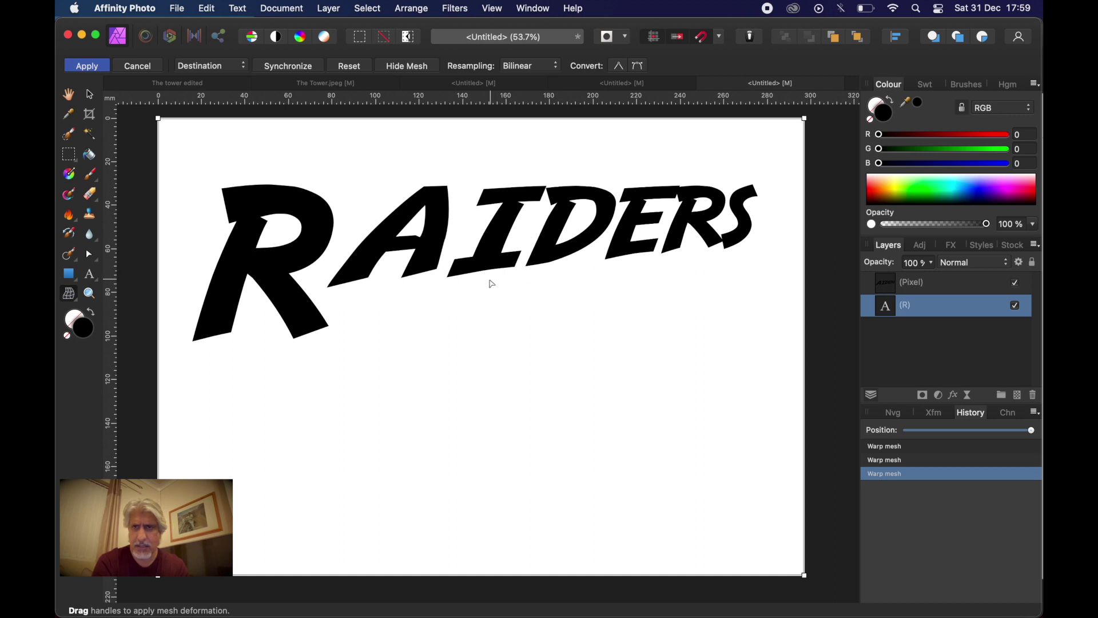
left_click(936, 284)
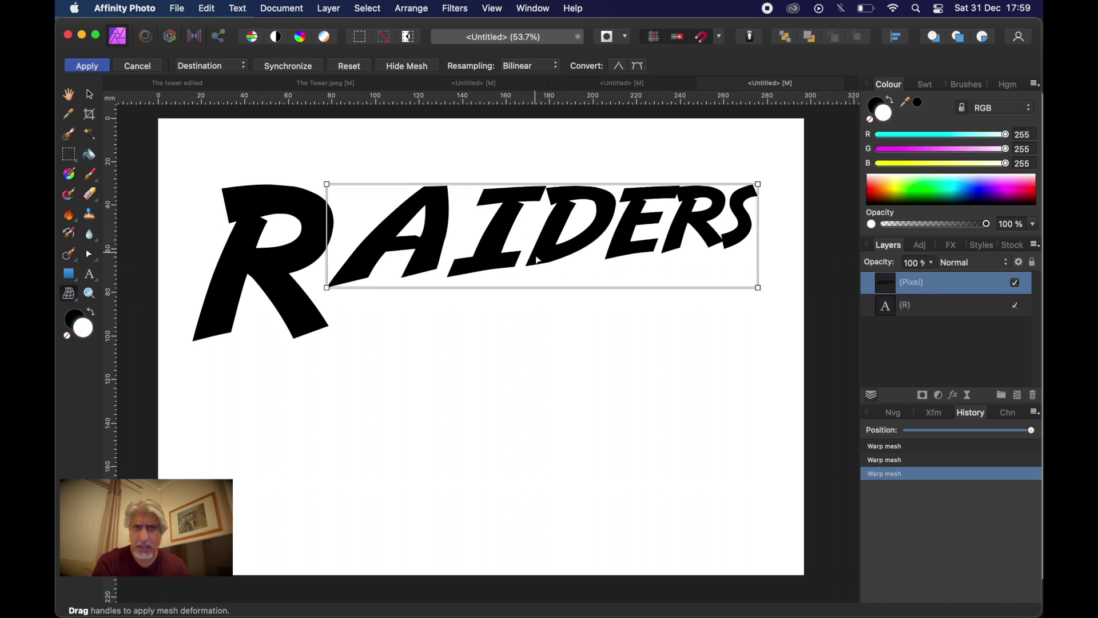
mouse_move(560, 294)
left_mouse_down()
mouse_move(556, 276)
mouse_move(568, 275)
left_mouse_up()
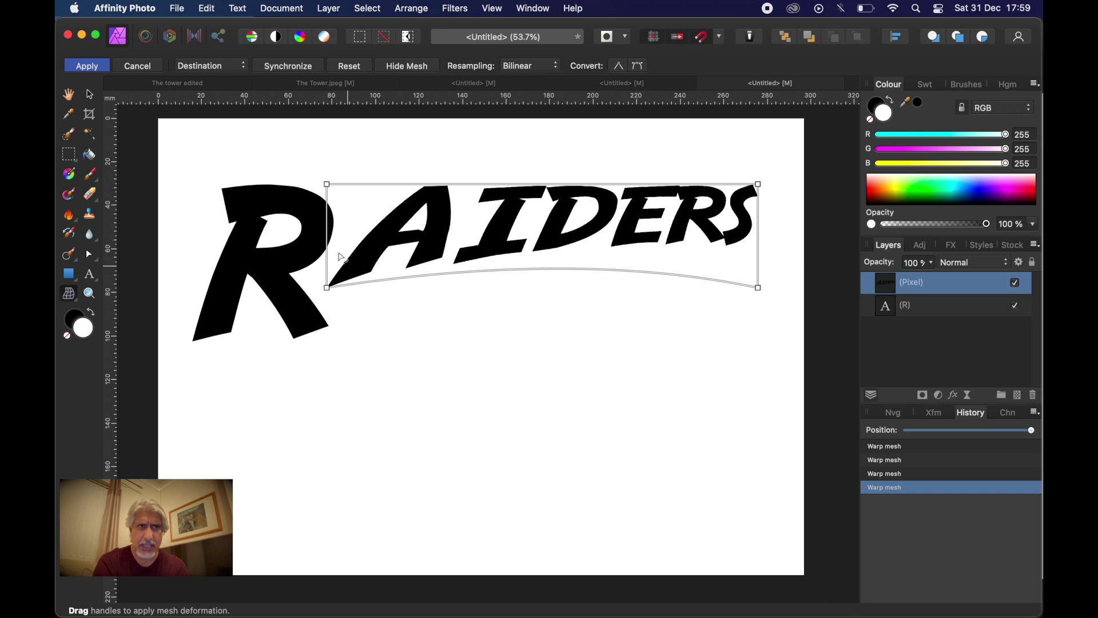
left_click(87, 65)
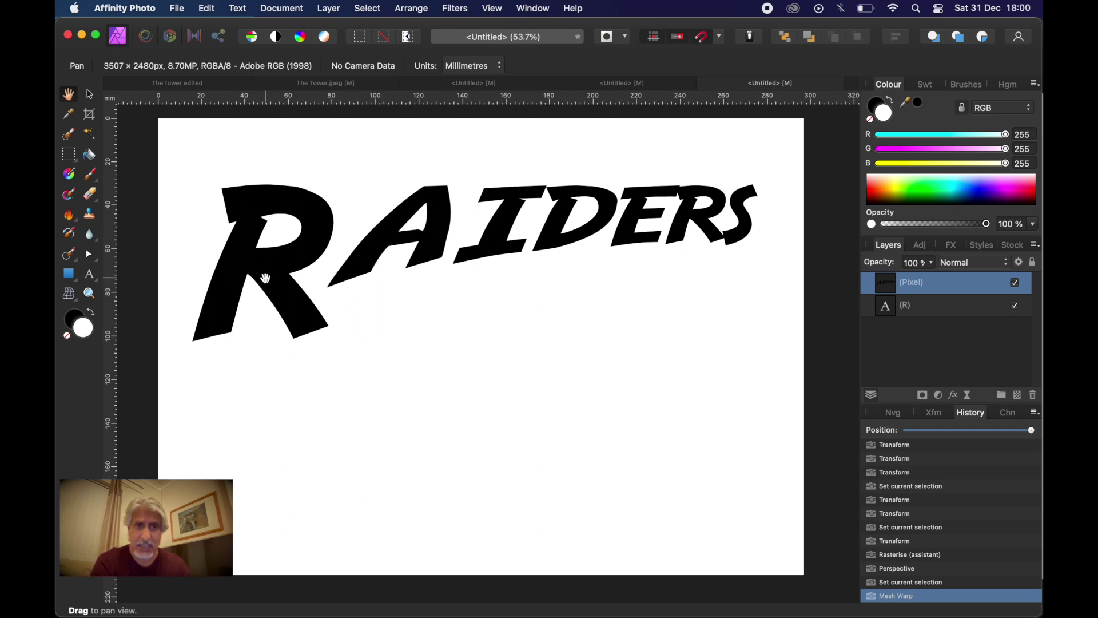
Step: Select the (R) layer, put the Artistic Text cursor in the R, and open its colour's Gradient tab
left_click(924, 307)
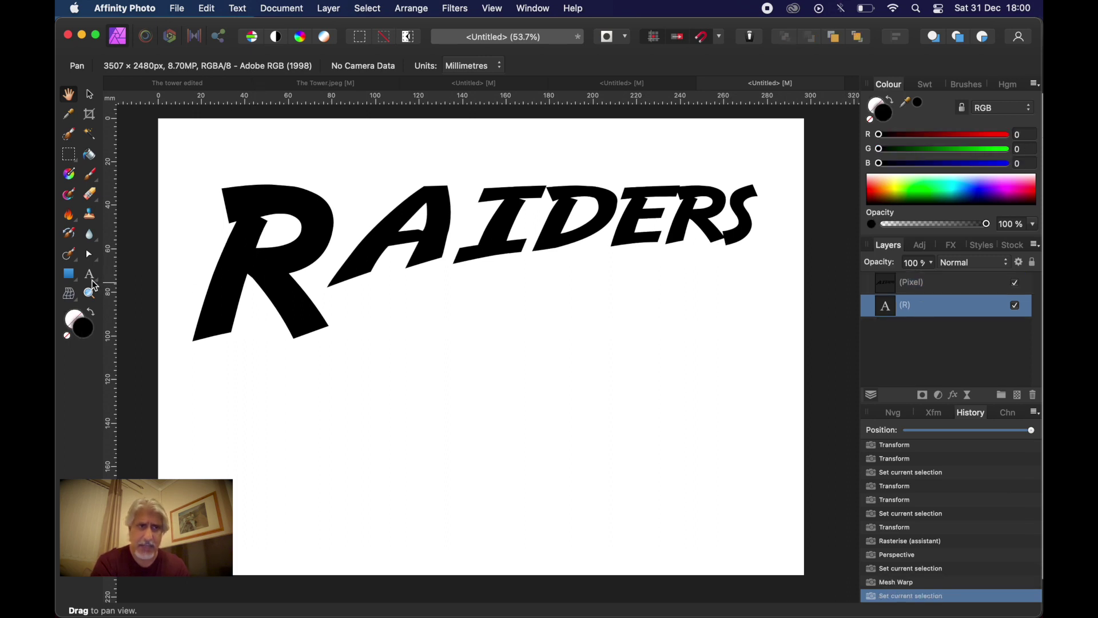
left_click(90, 277)
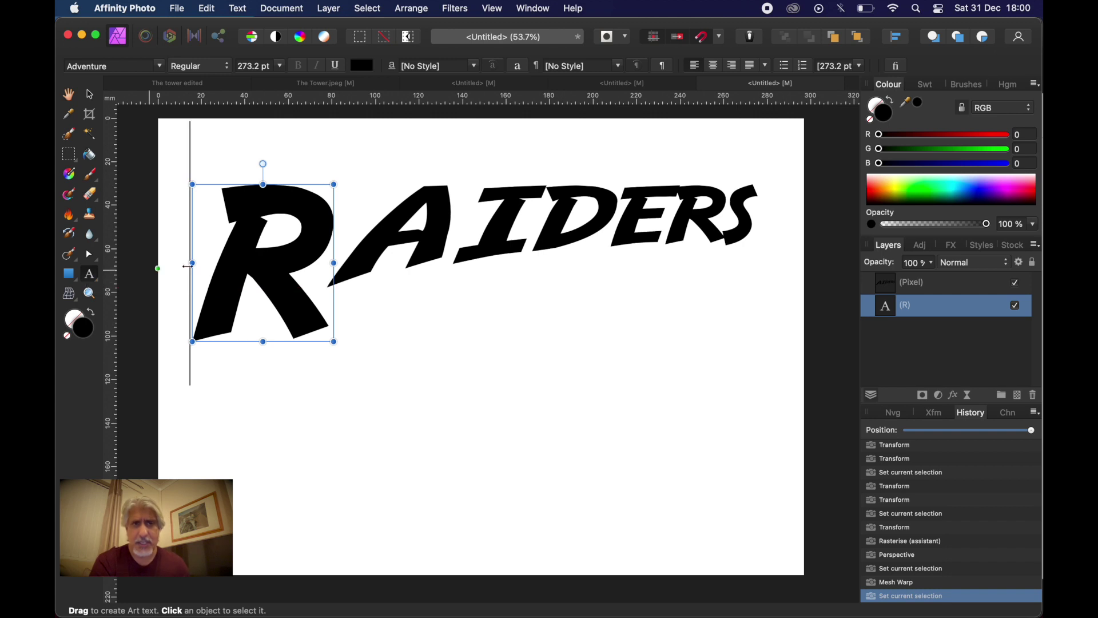
left_click(235, 266)
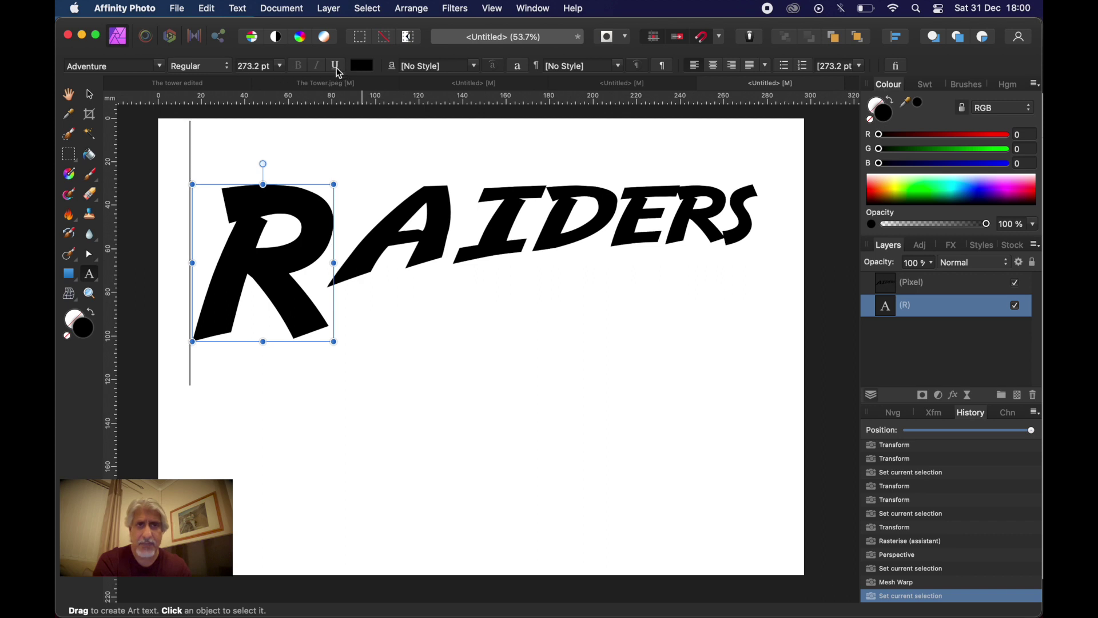
left_click(356, 66)
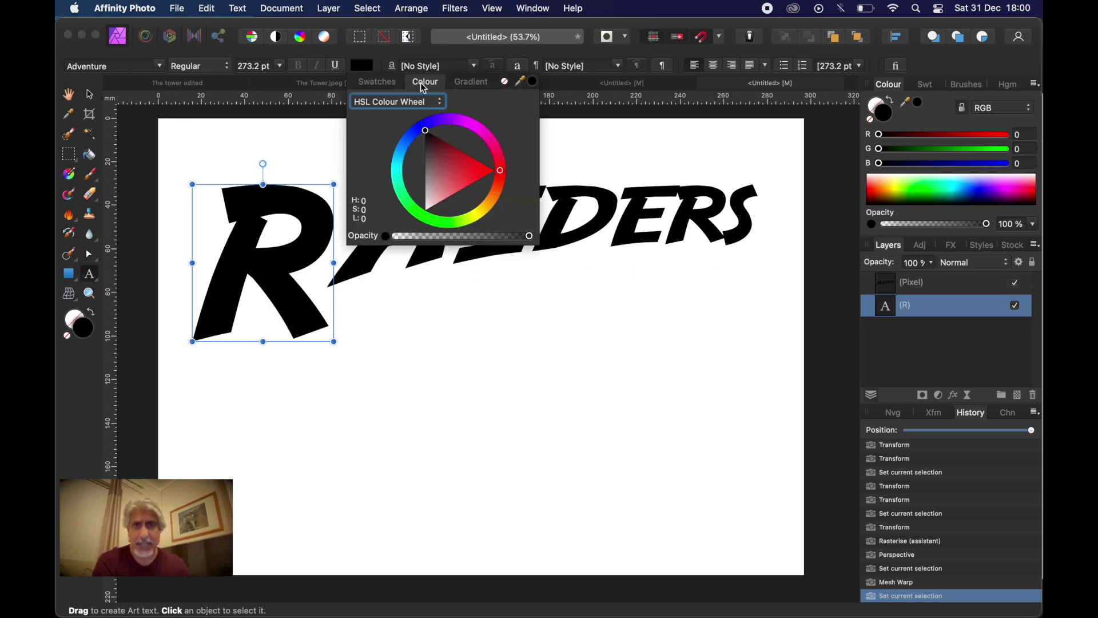
left_click(472, 83)
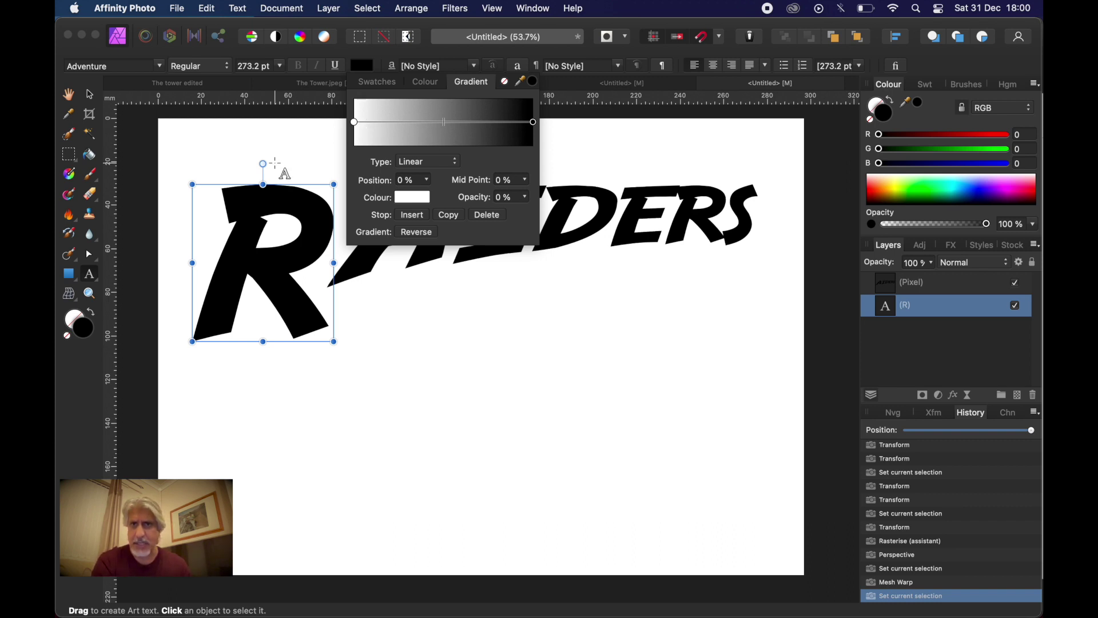
Step: Make the R's text gradient run from a red start stop to a white end stop
left_click(355, 123)
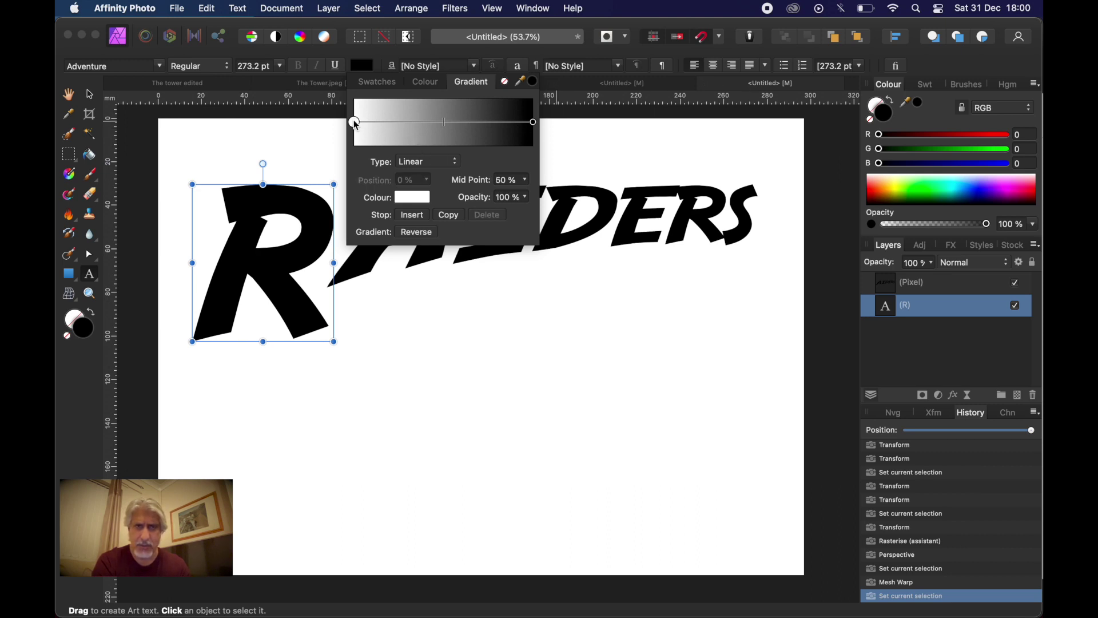
left_click(412, 200)
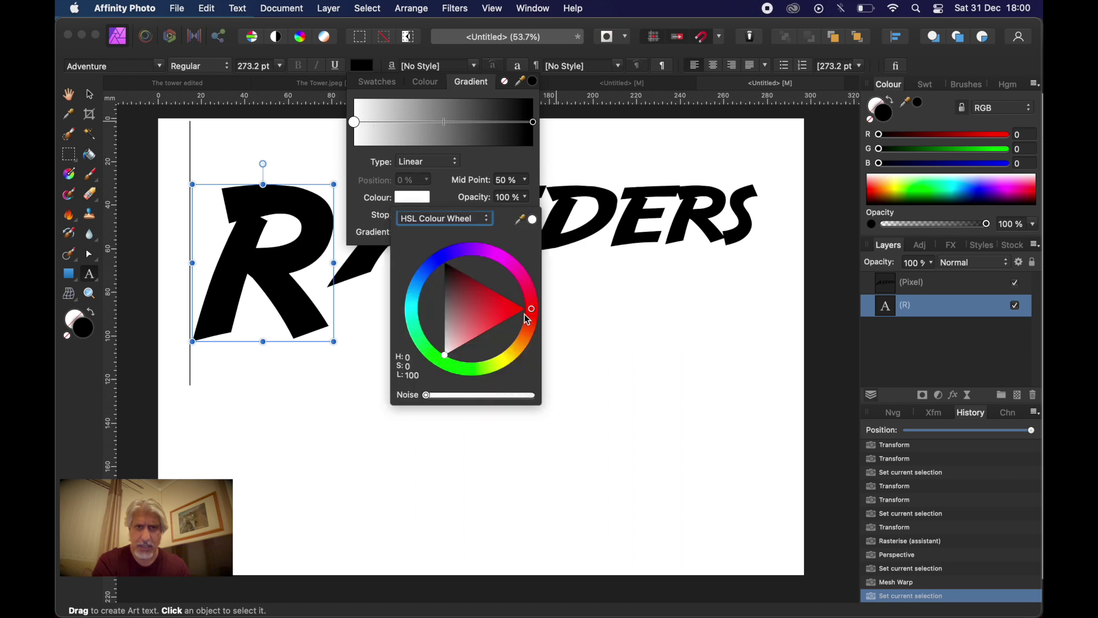
left_click_drag(536, 313, 514, 318)
left_click(535, 123)
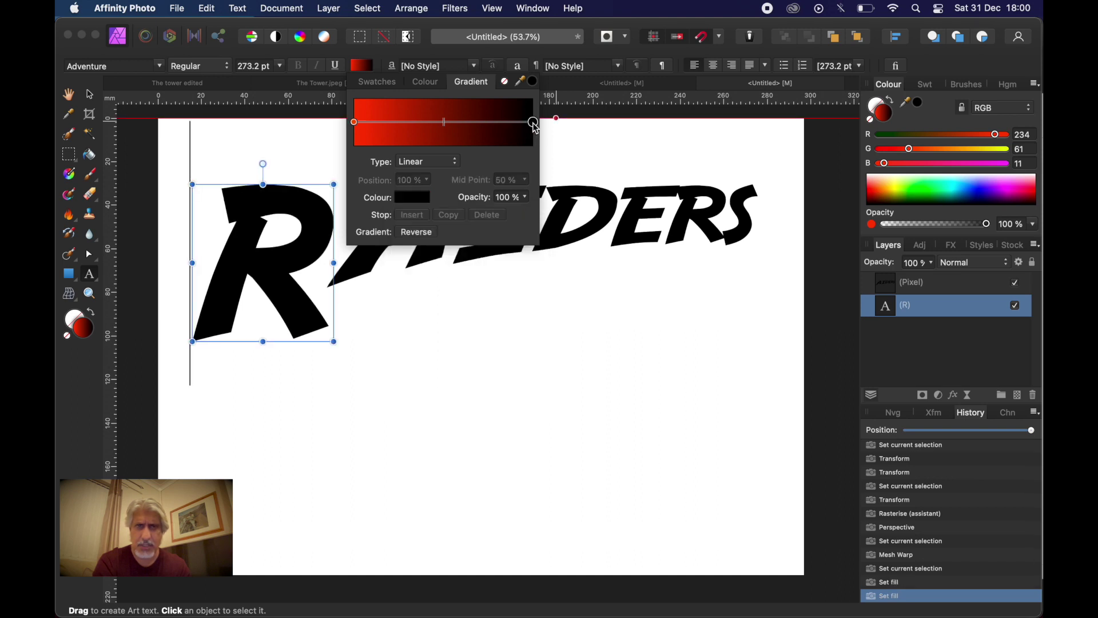
left_click(413, 199)
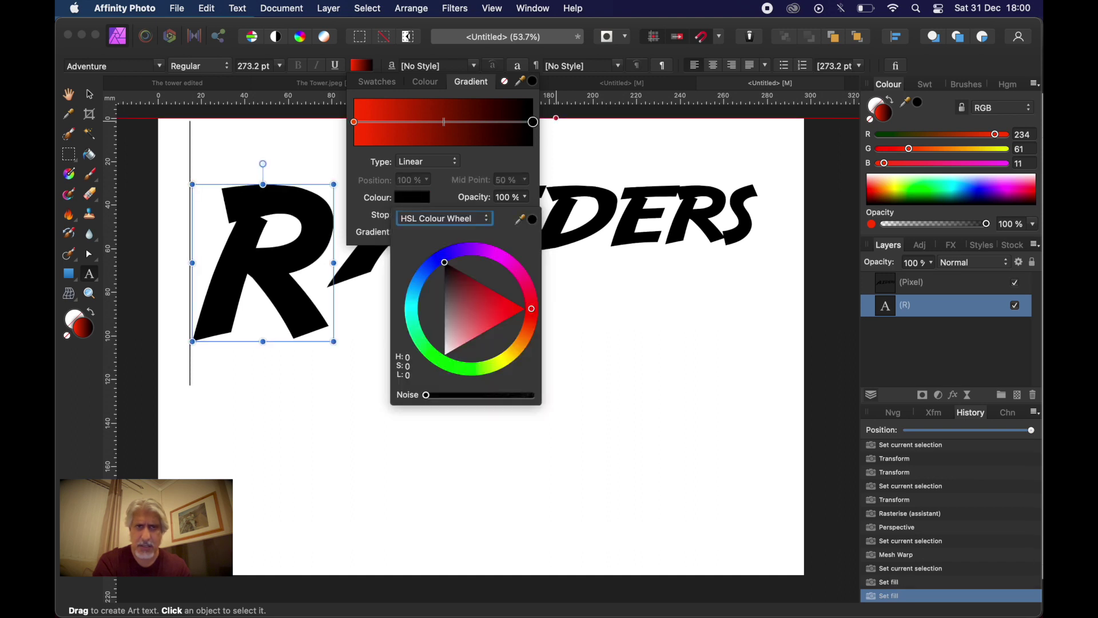
left_click_drag(447, 265, 447, 361)
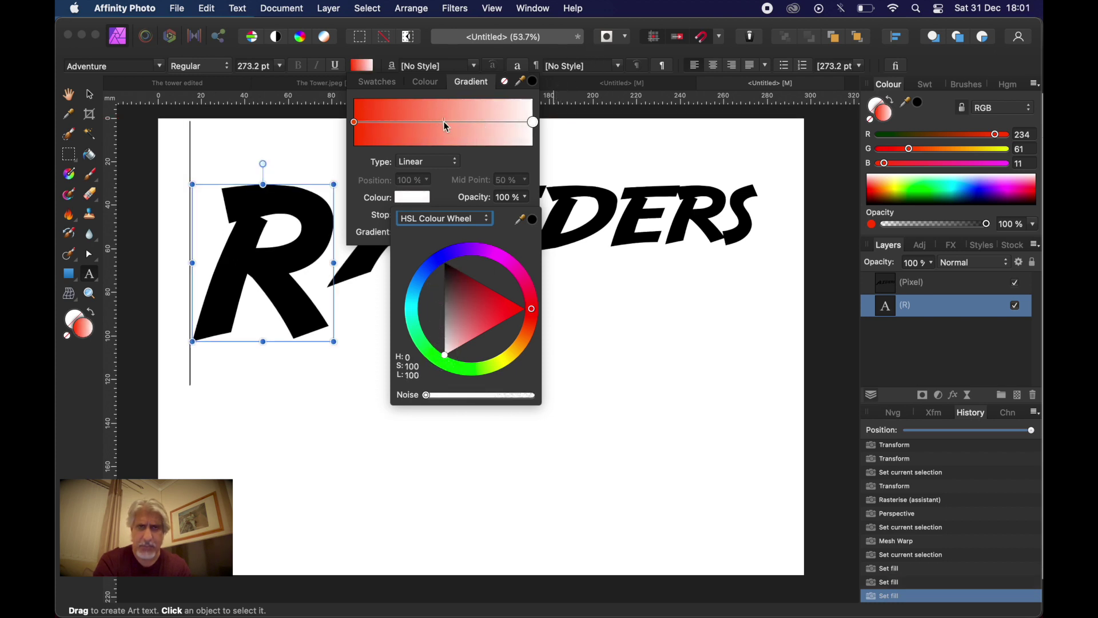
left_click(484, 158)
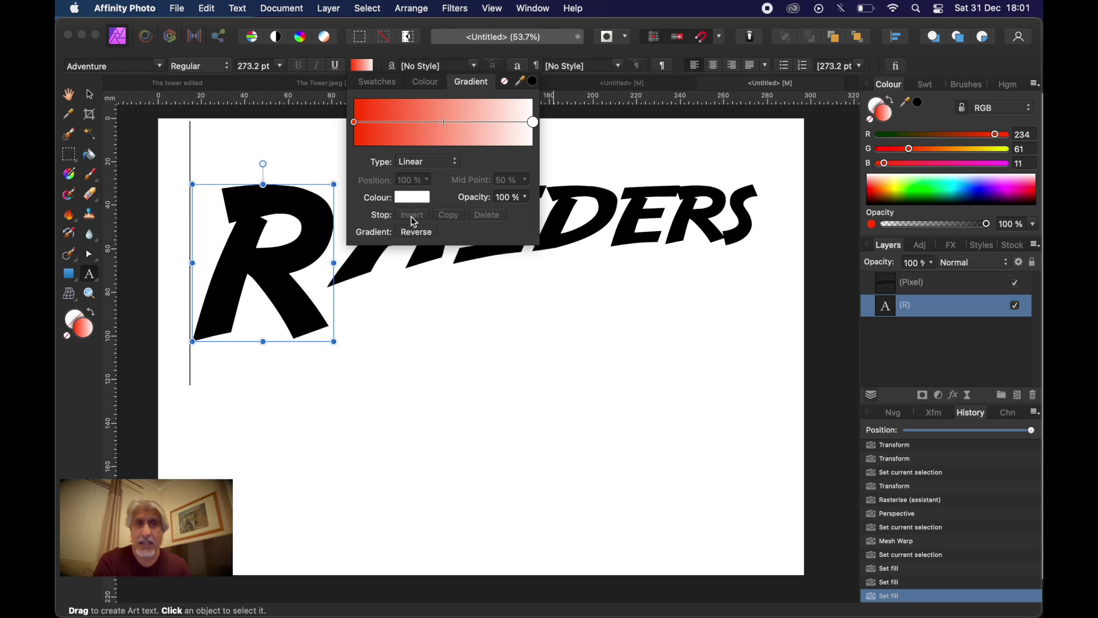
Step: Insert a yellow stop in the middle of the red-to-white gradient
left_click(445, 122)
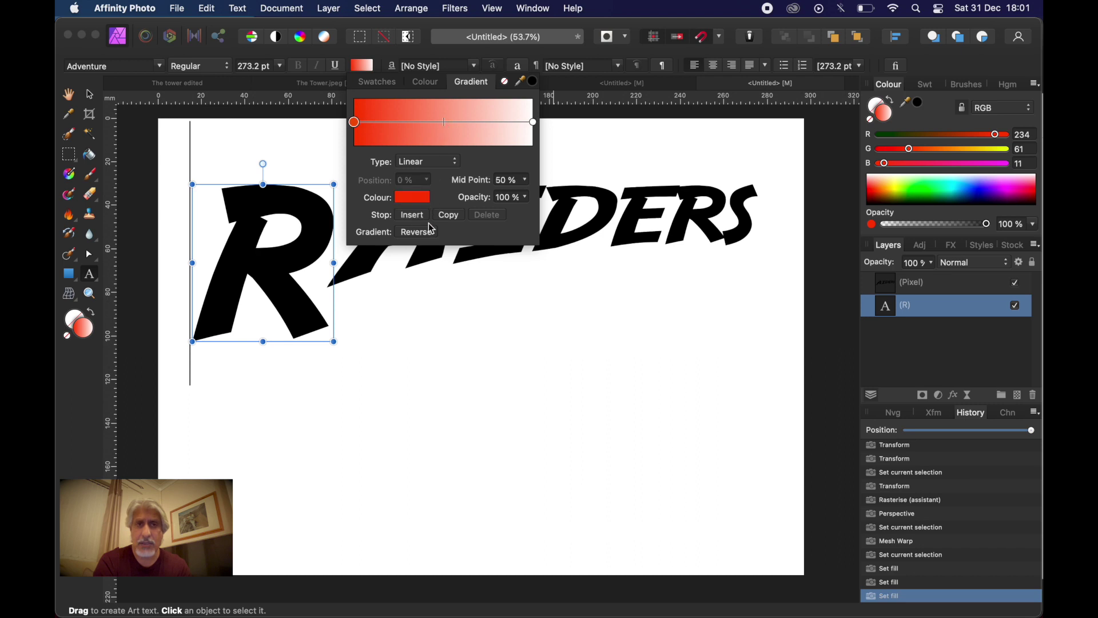
left_click(413, 216)
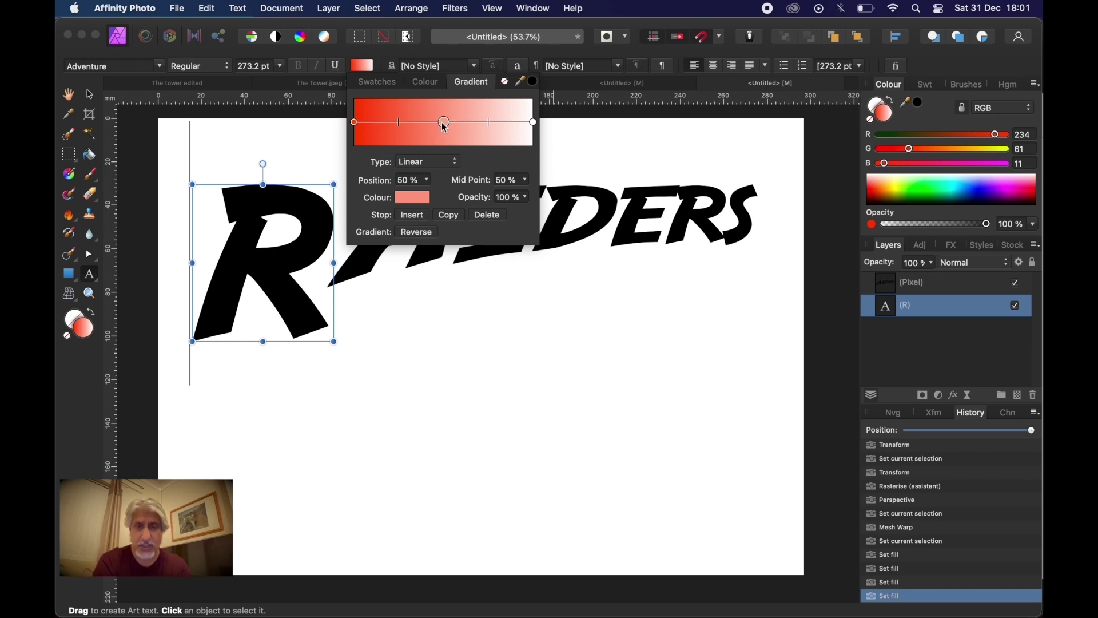
left_click(412, 197)
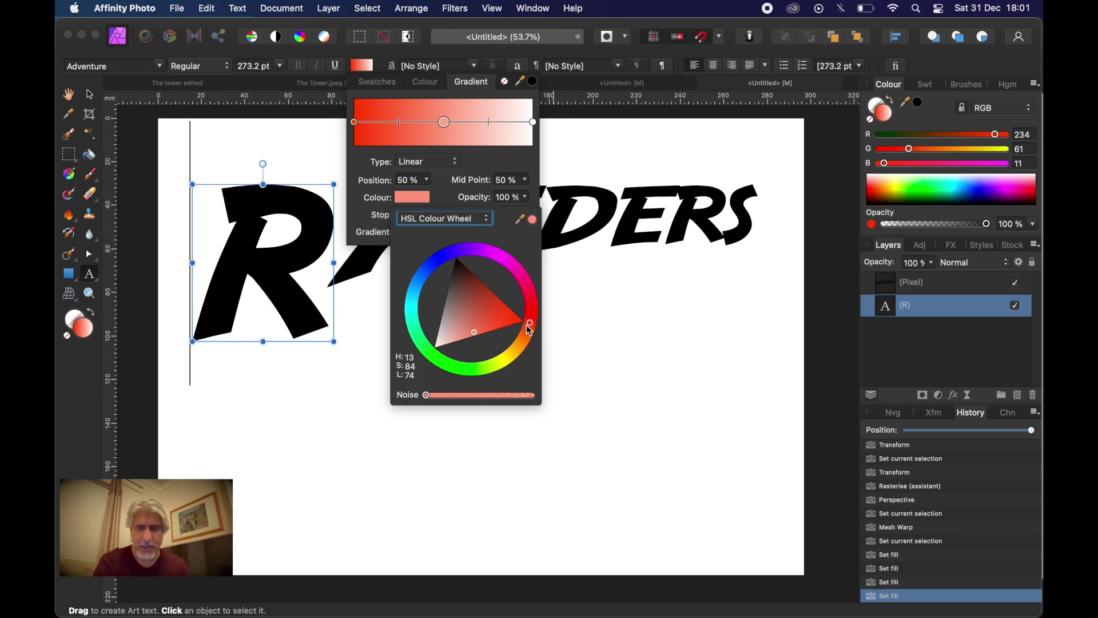
left_click_drag(532, 327, 518, 370)
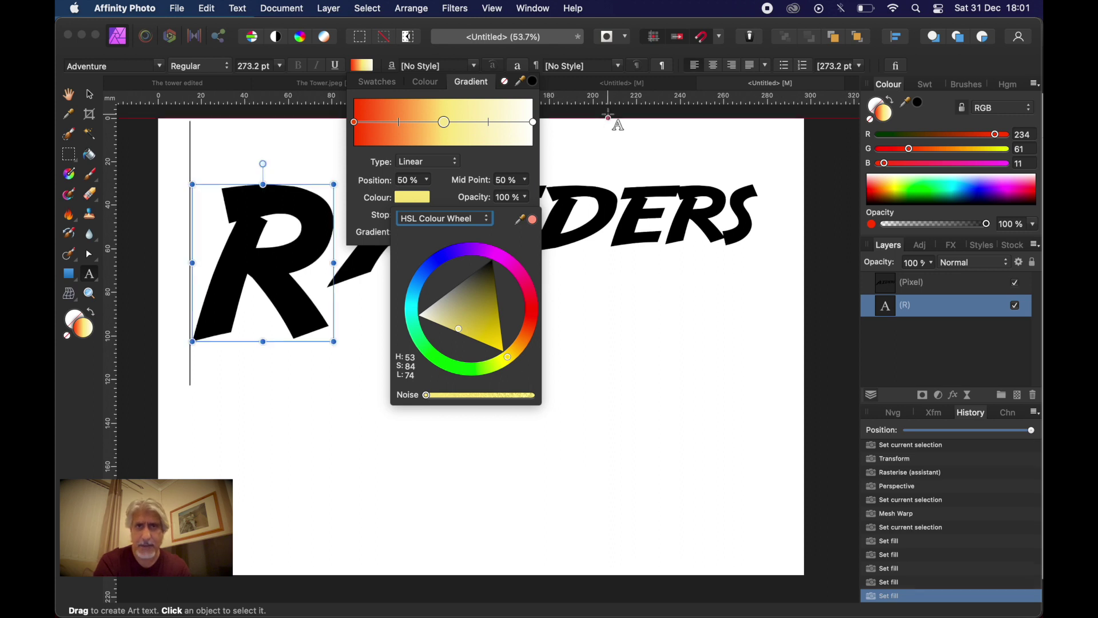
key("Escape")
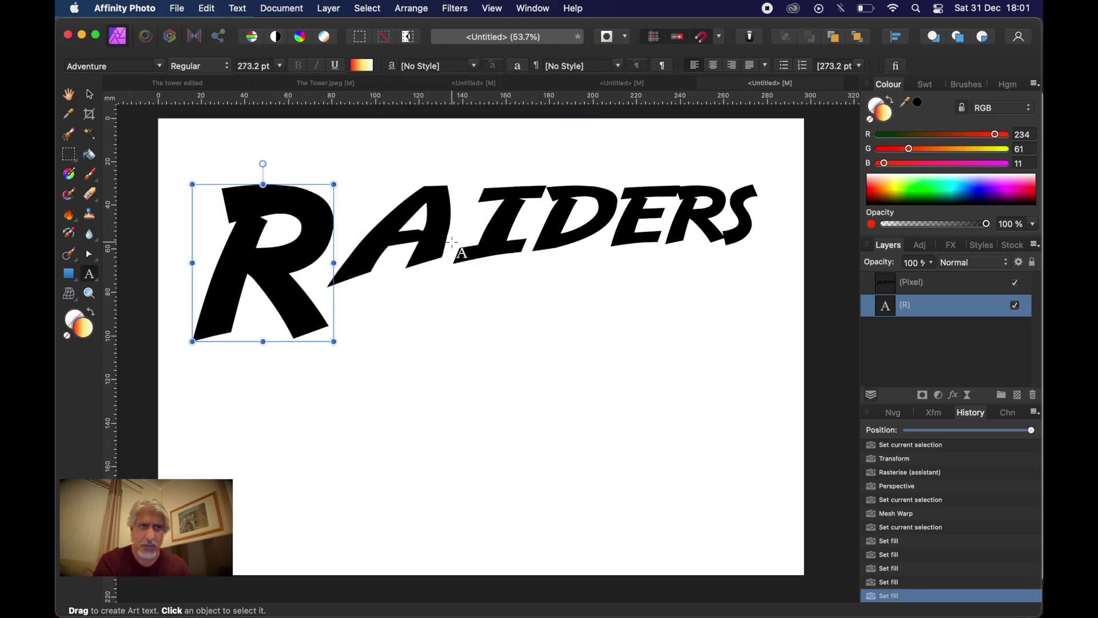
Step: With the Gradient Tool, drag a linear gradient fill upward across the R
left_click(70, 174)
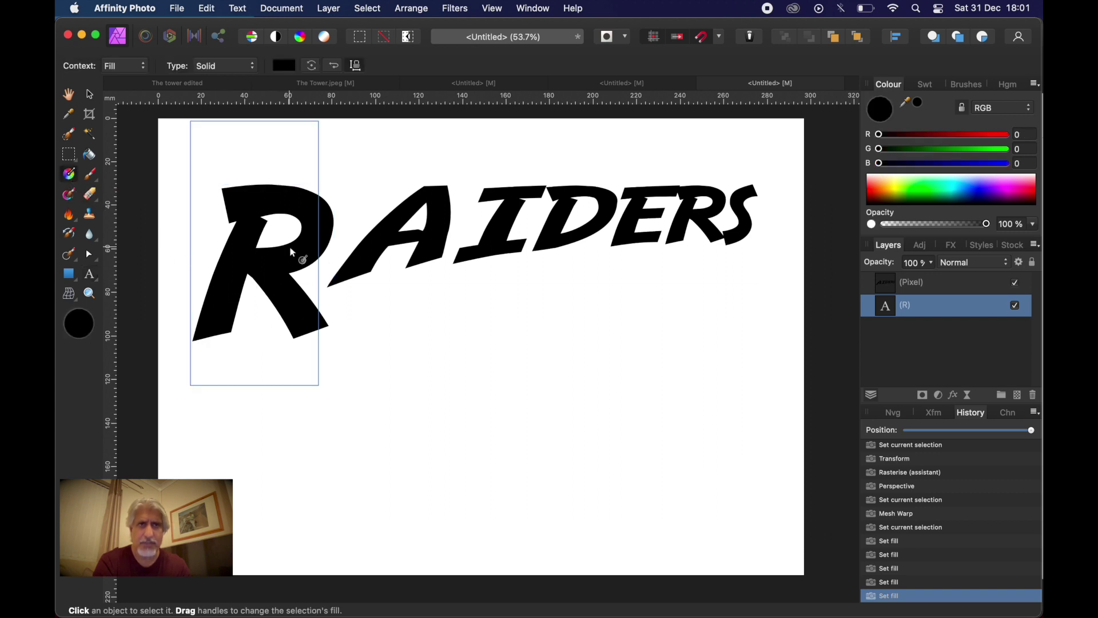
left_click(284, 66)
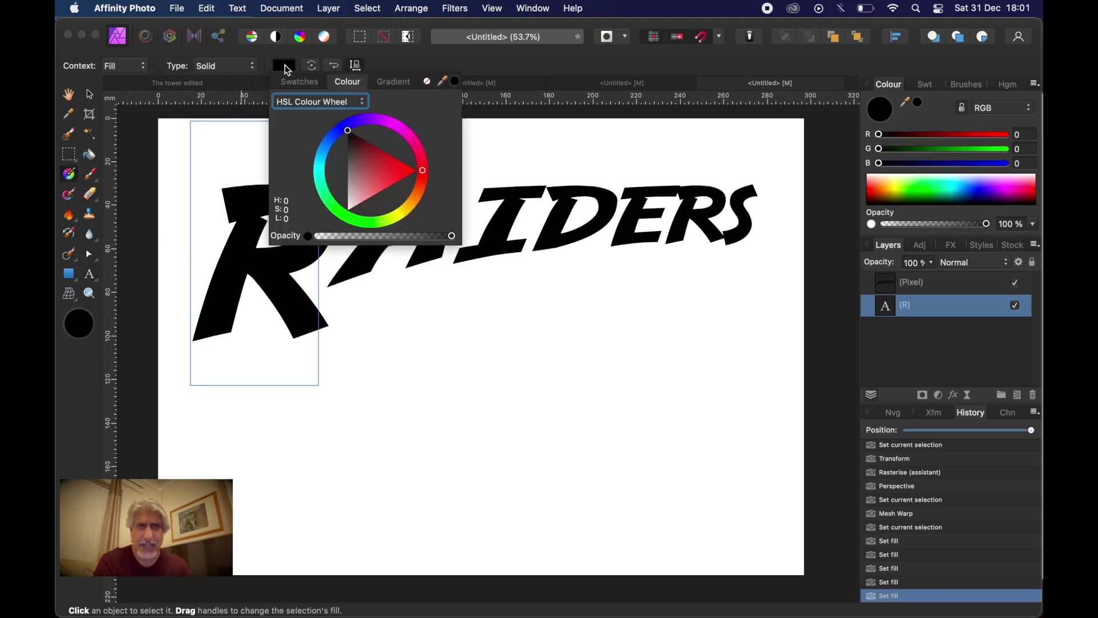
left_click(396, 84)
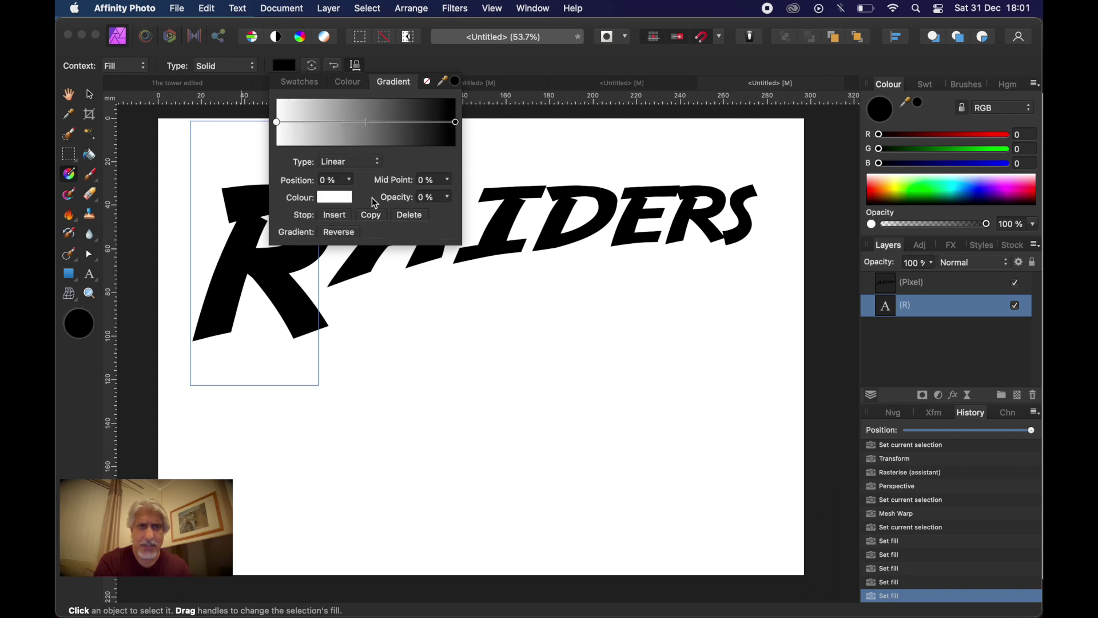
left_click(395, 59)
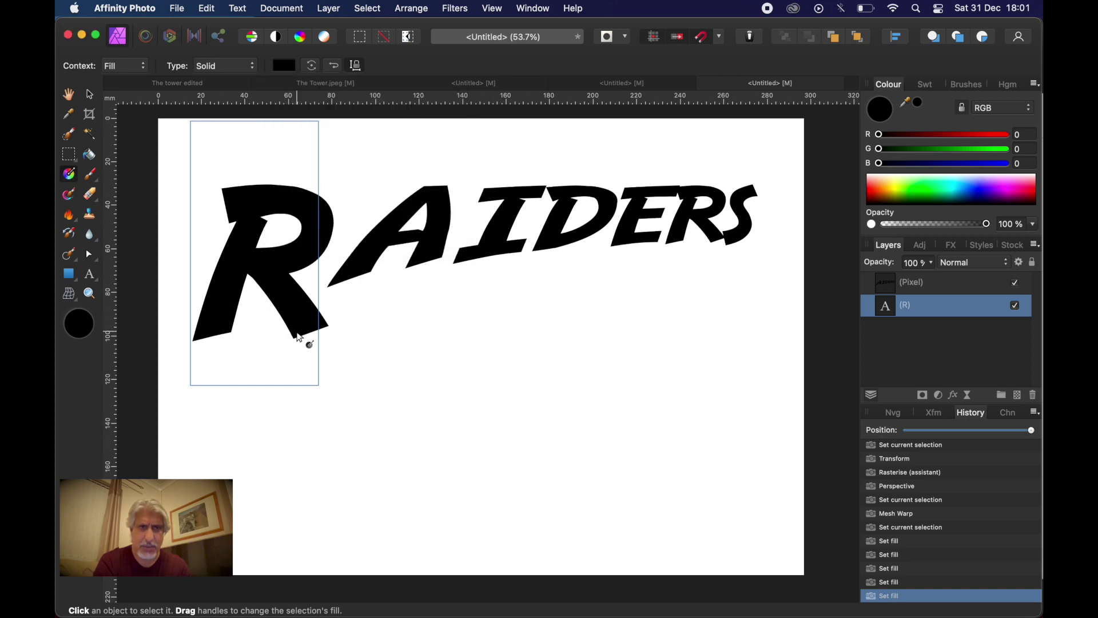
left_click_drag(296, 332, 246, 172)
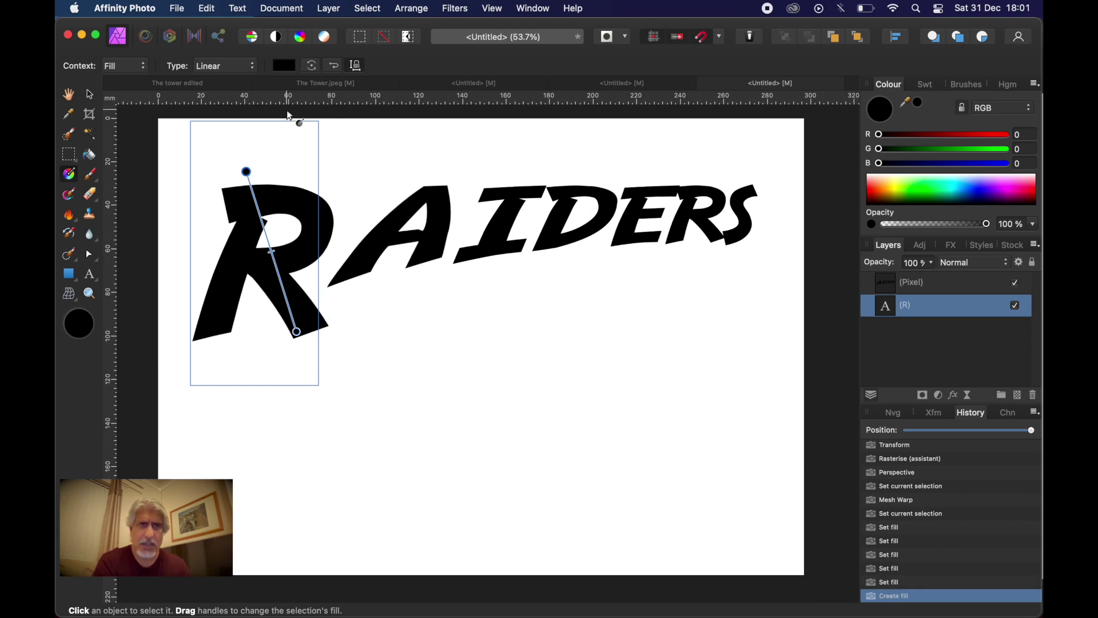
Step: Set the R's gradient start stop to red and its end stop to white
left_click(277, 65)
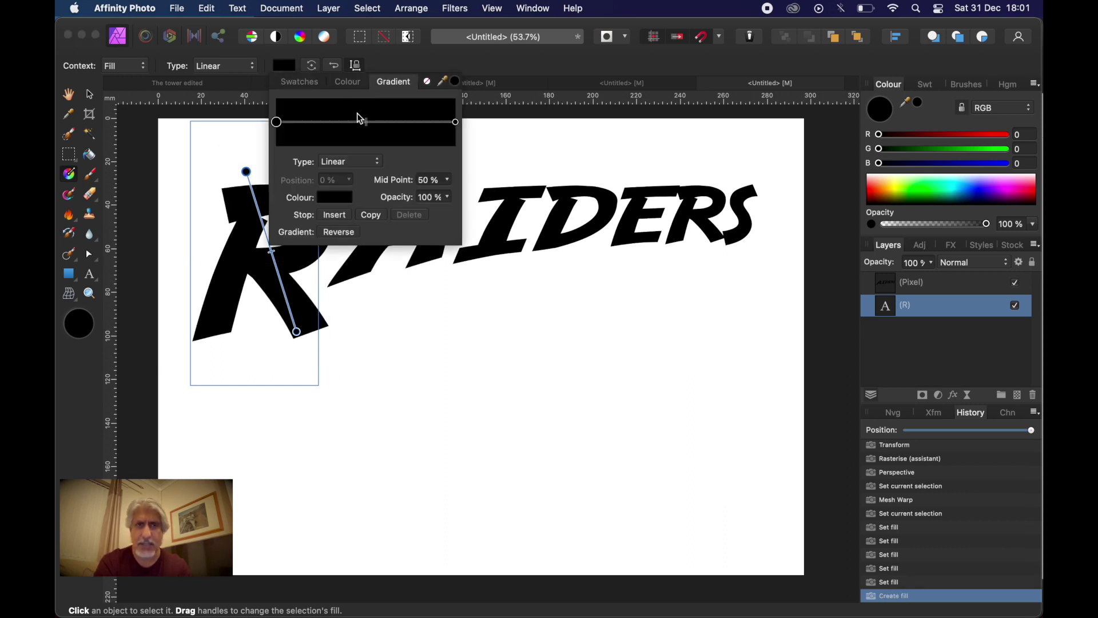
left_click(337, 199)
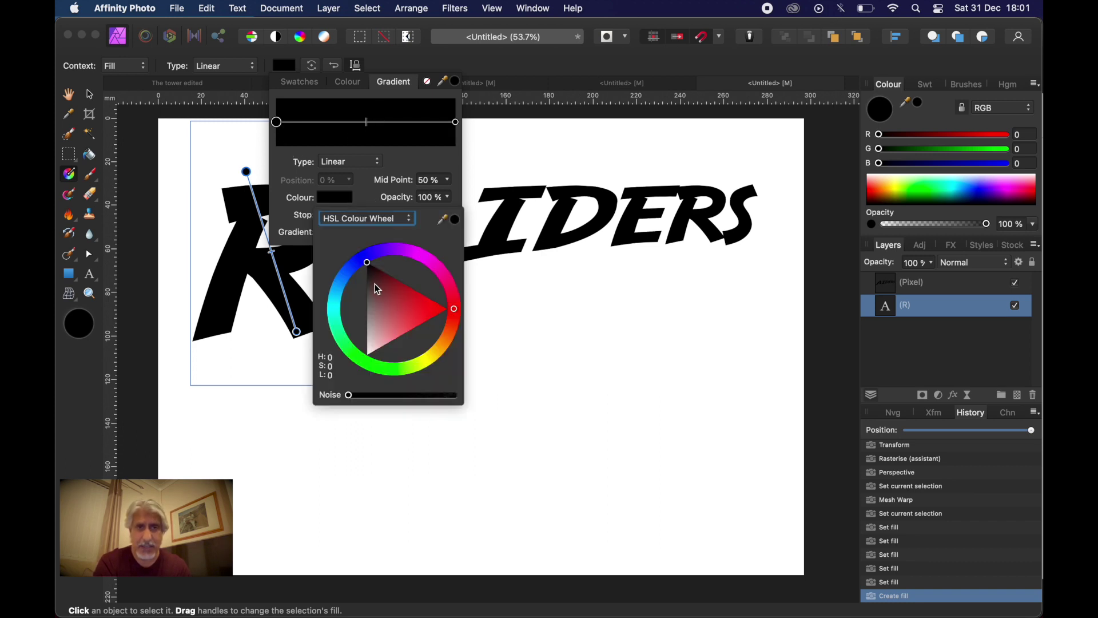
left_click_drag(458, 314, 460, 322)
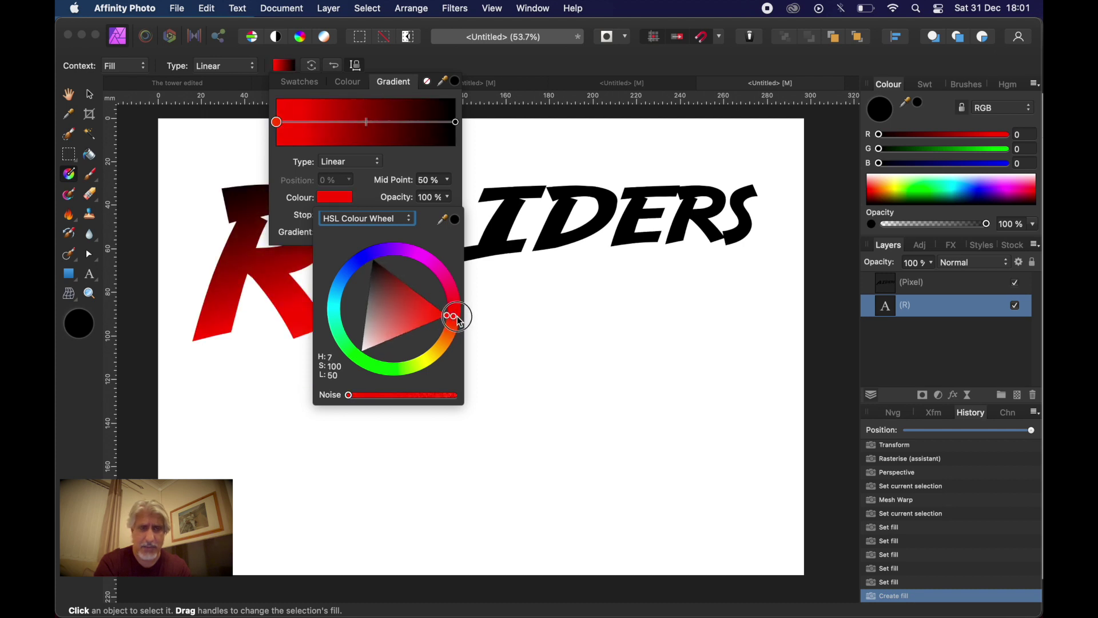
left_click(457, 316)
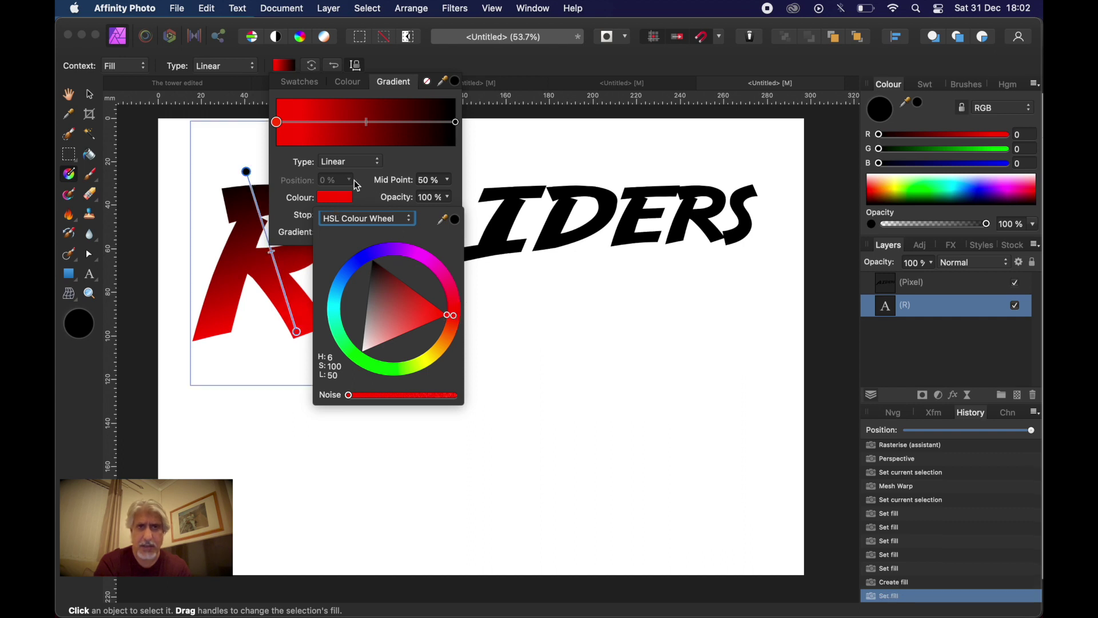
left_click(456, 122)
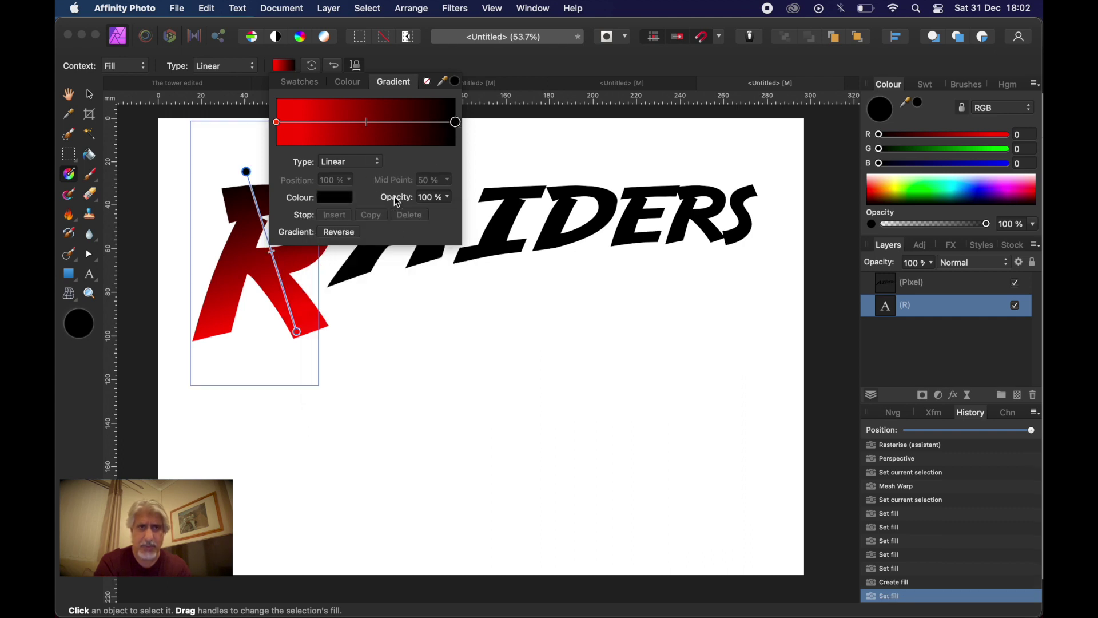
left_click(337, 200)
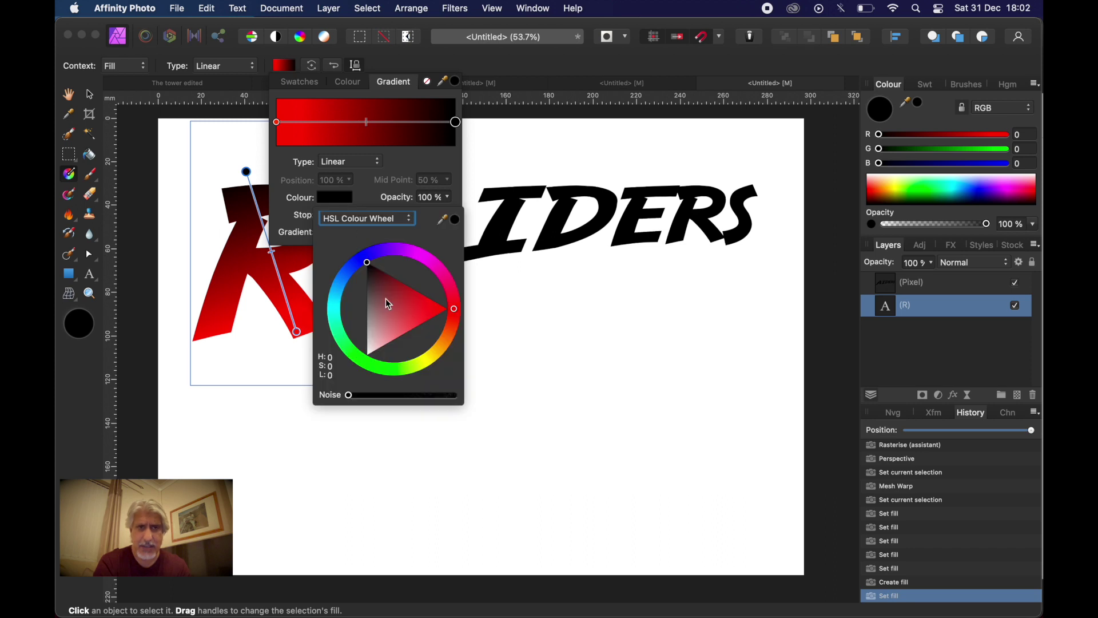
left_click_drag(368, 263, 368, 370)
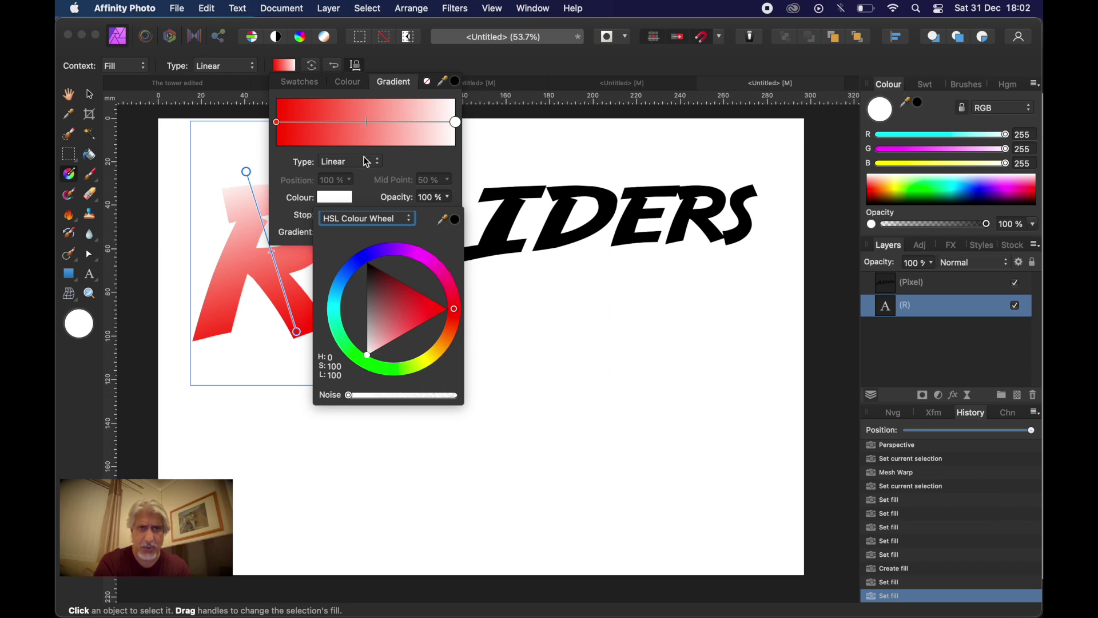
left_click(407, 161)
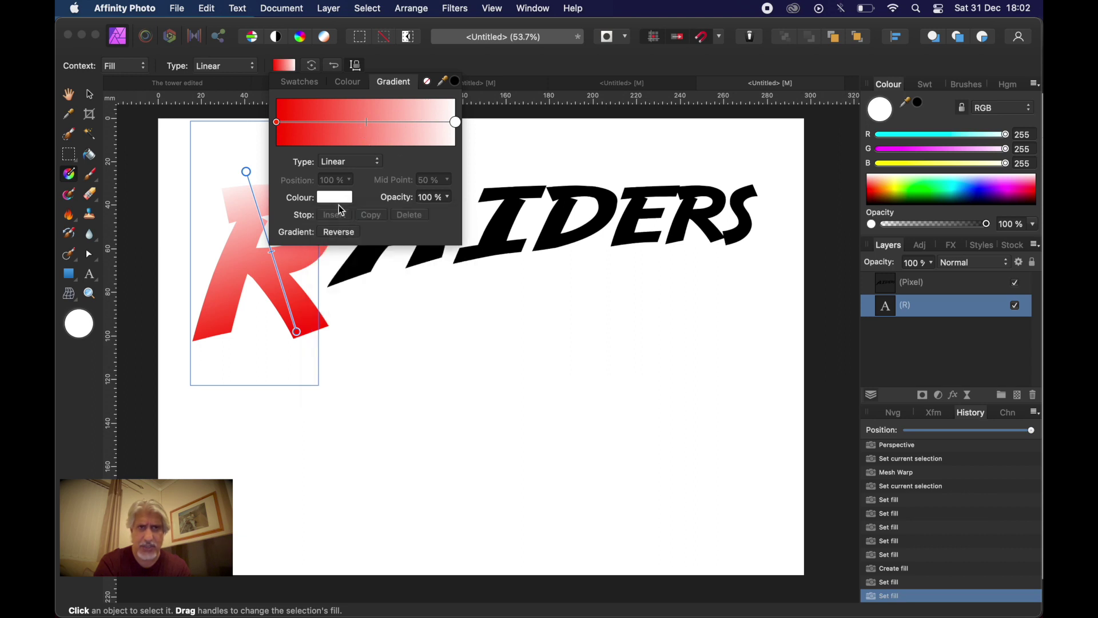
Step: Insert a slightly deep, dark yellow stop at the middle of the R's gradient
left_click(370, 125)
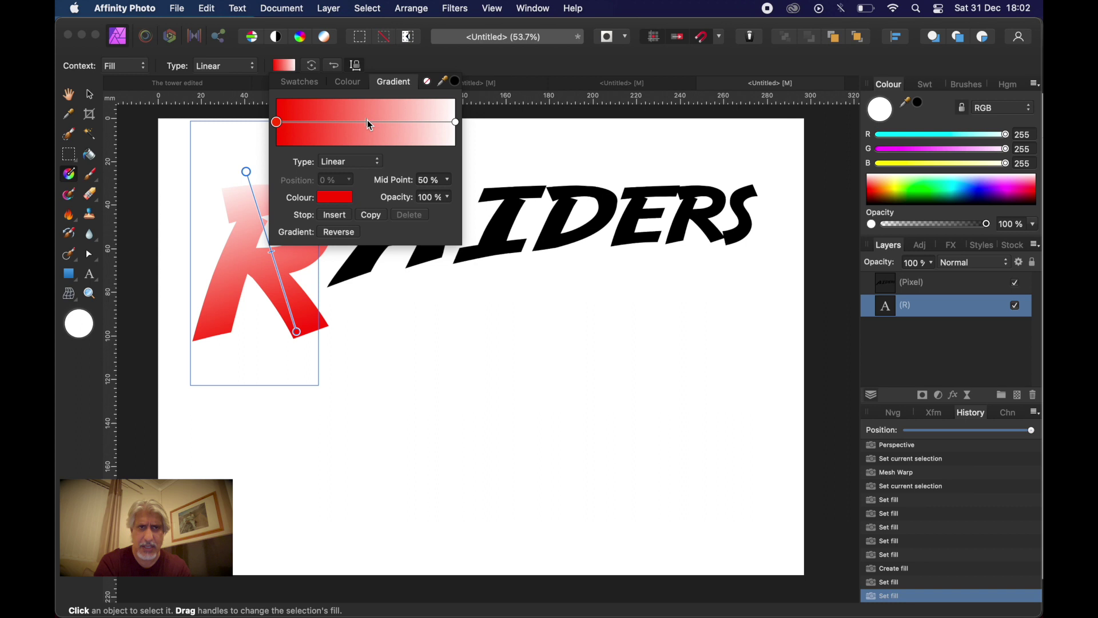
left_click(336, 215)
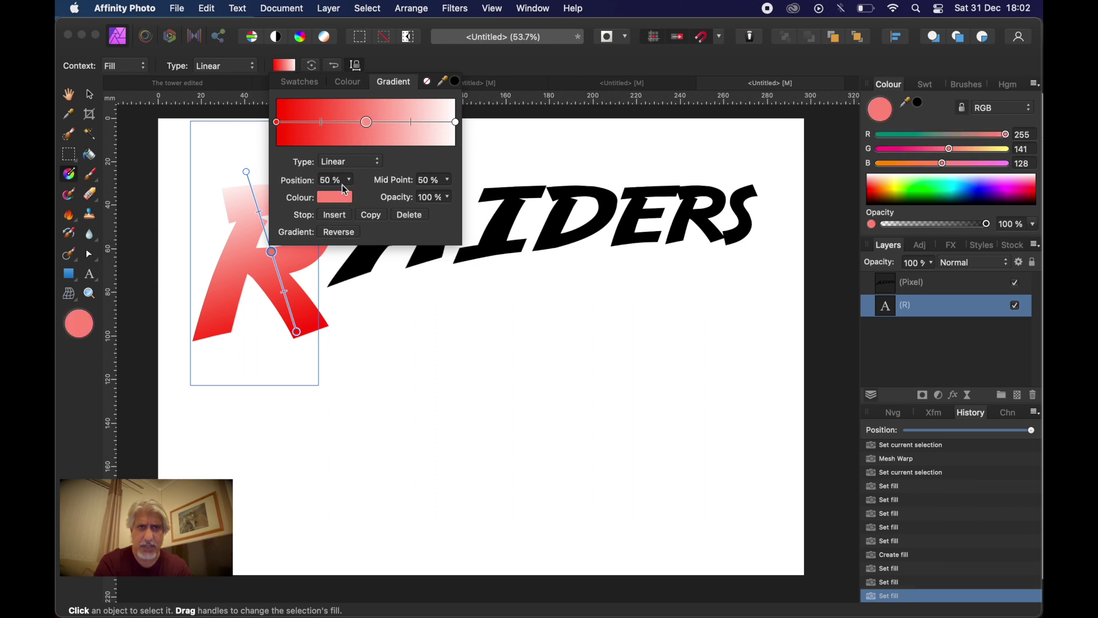
left_click(336, 198)
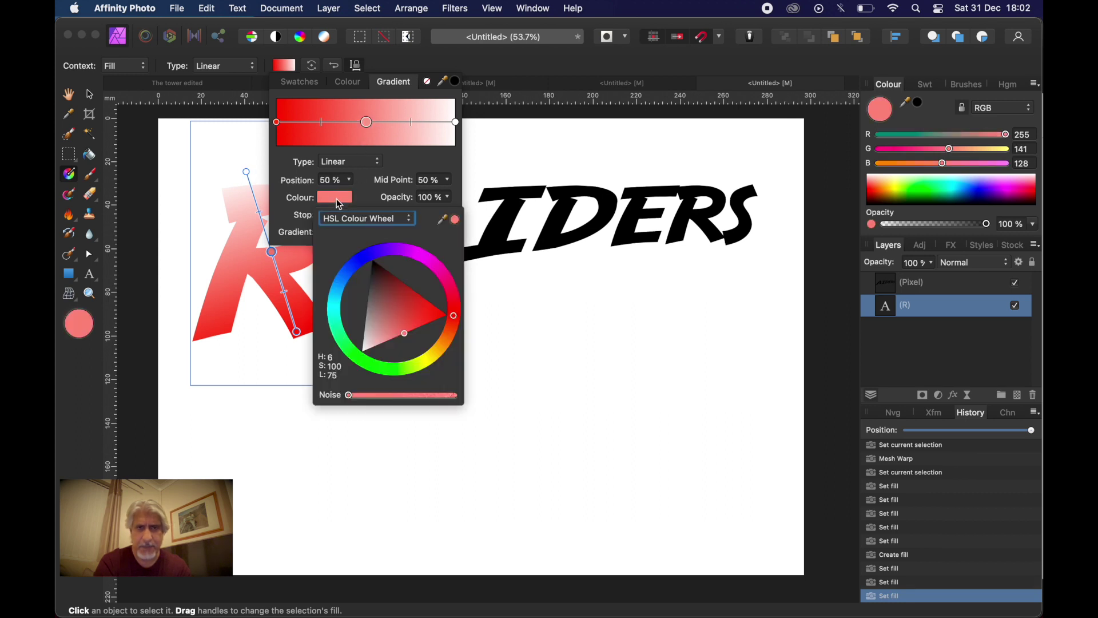
left_click_drag(455, 316, 440, 373)
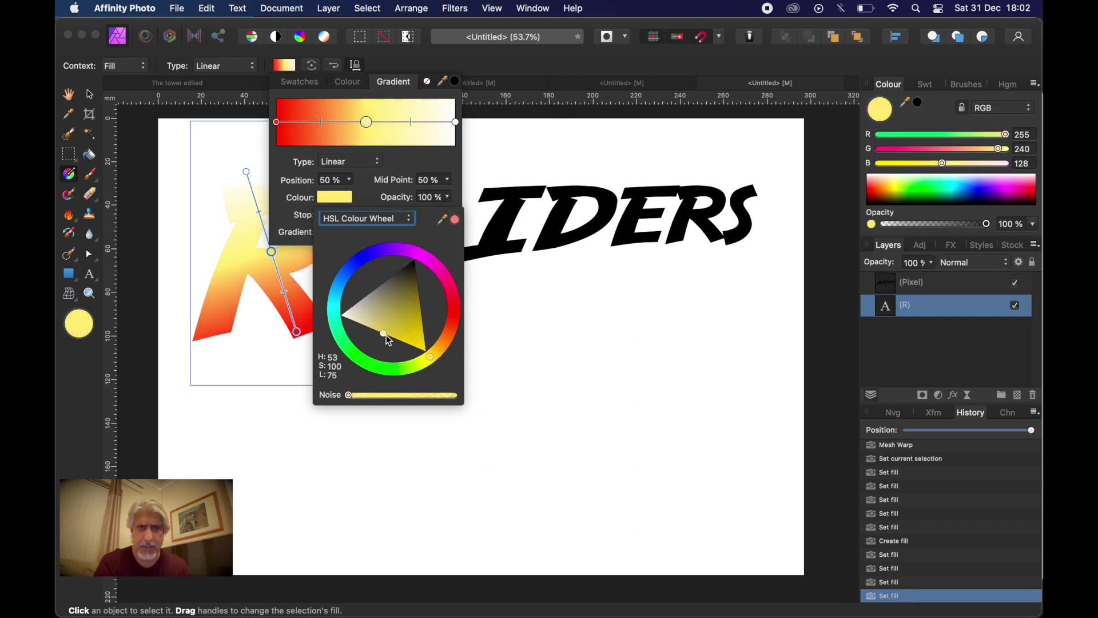
left_click_drag(384, 335, 407, 344)
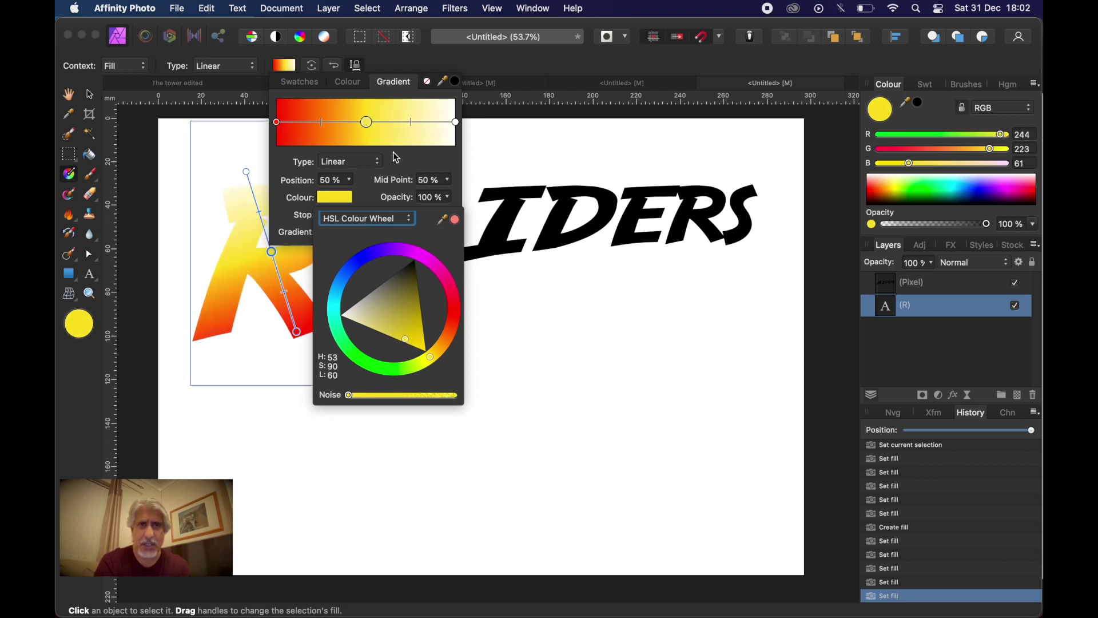
left_click(394, 87)
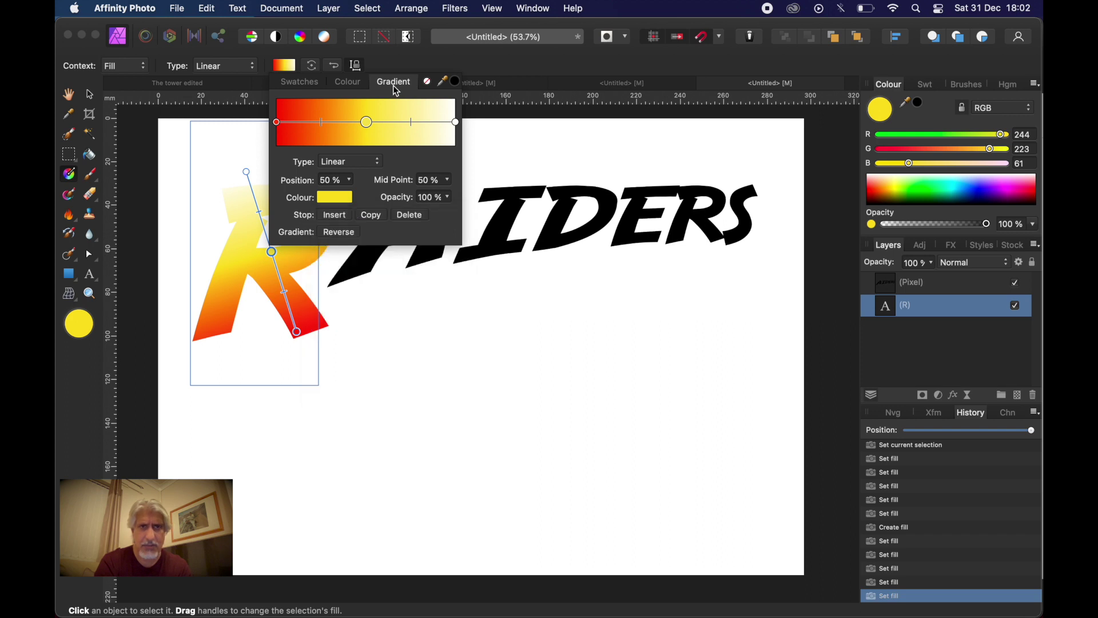
Step: Adjust the red stop to H 6, S 87, L 49
left_click(277, 122)
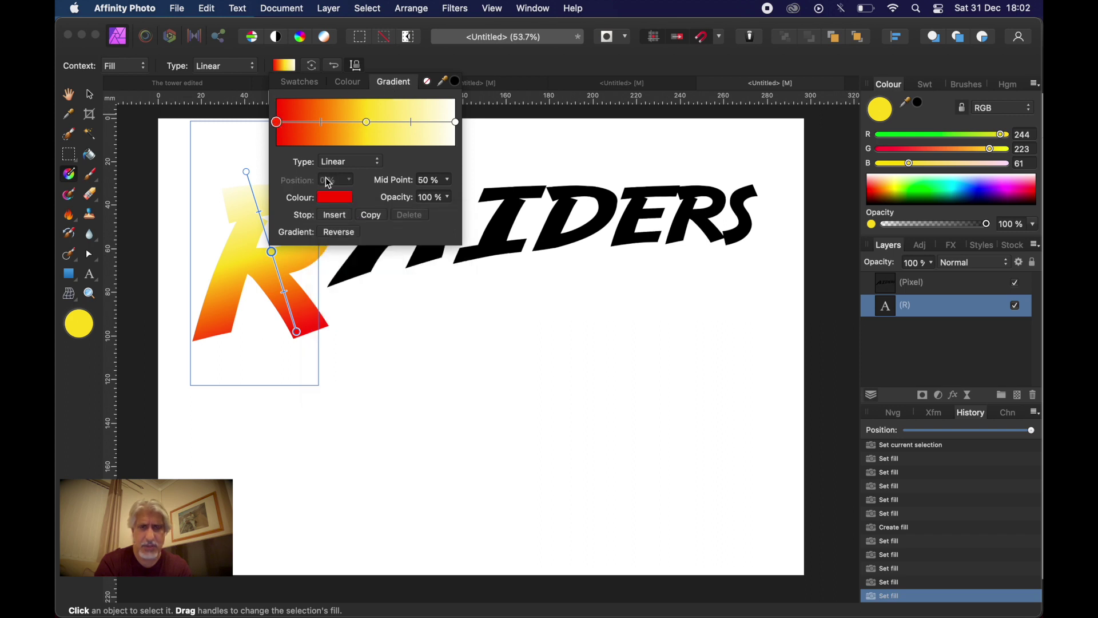
left_click(327, 200)
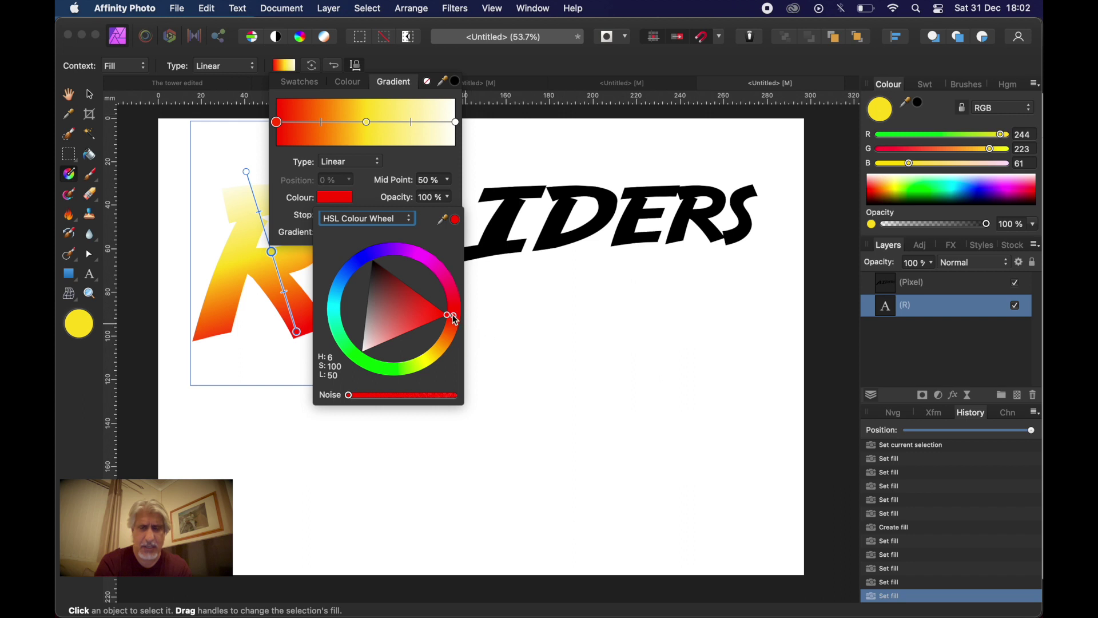
mouse_move(456, 318)
left_mouse_down()
mouse_move(452, 303)
mouse_move(435, 312)
left_mouse_up()
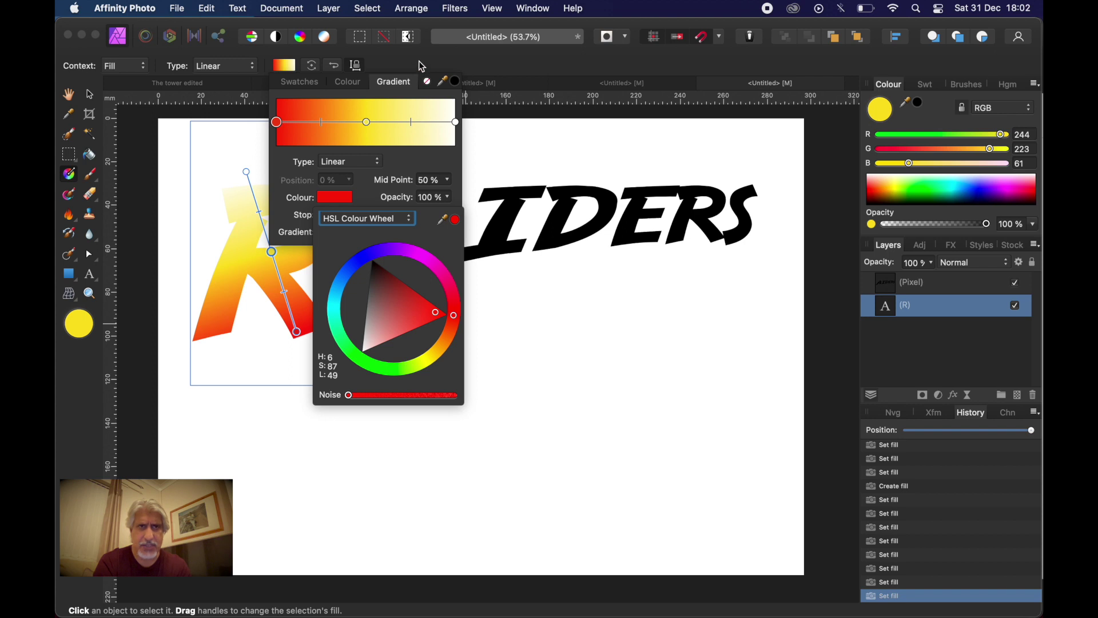
left_click(422, 66)
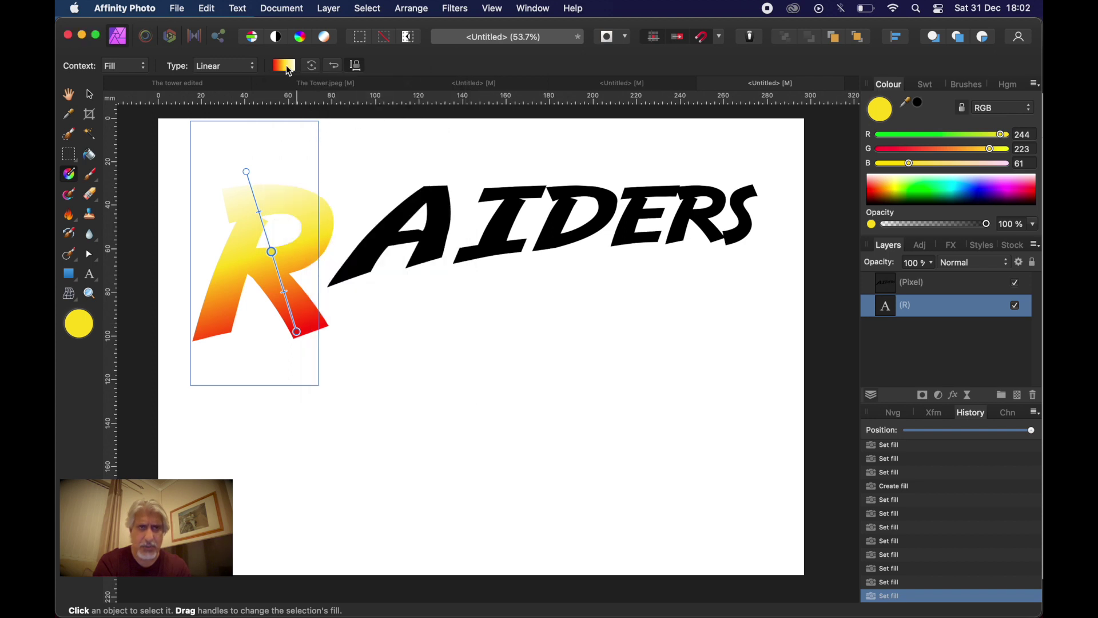
Step: Reverse the R's gradient so red sits at the top, then reposition its handles and yellow stop
left_click(284, 65)
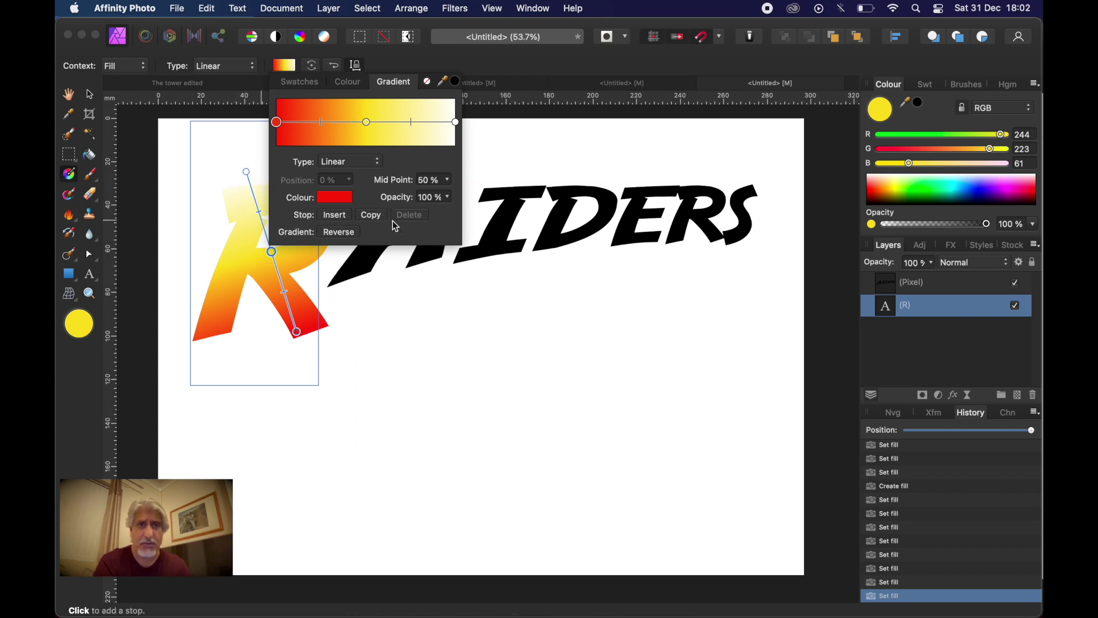
left_click(338, 231)
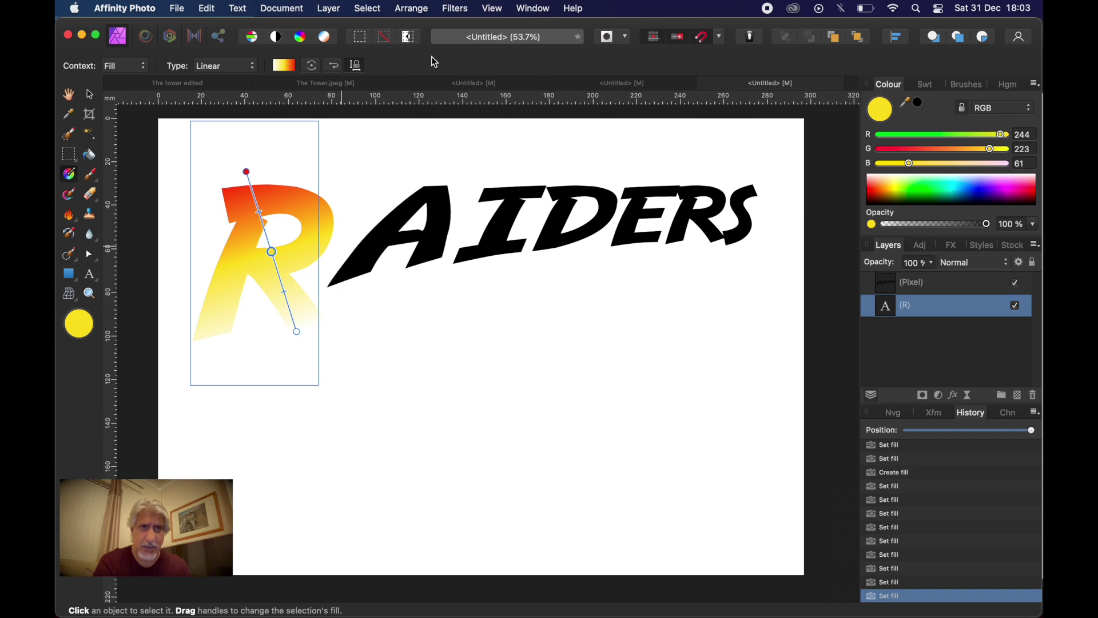
left_click_drag(247, 172, 251, 201)
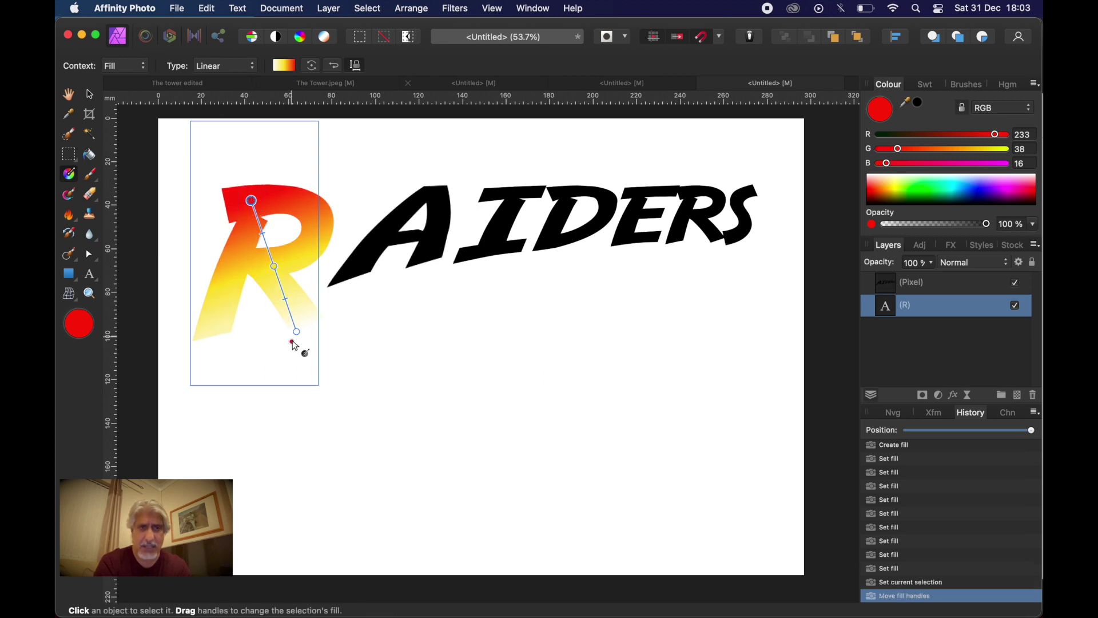
left_click_drag(290, 322, 289, 318)
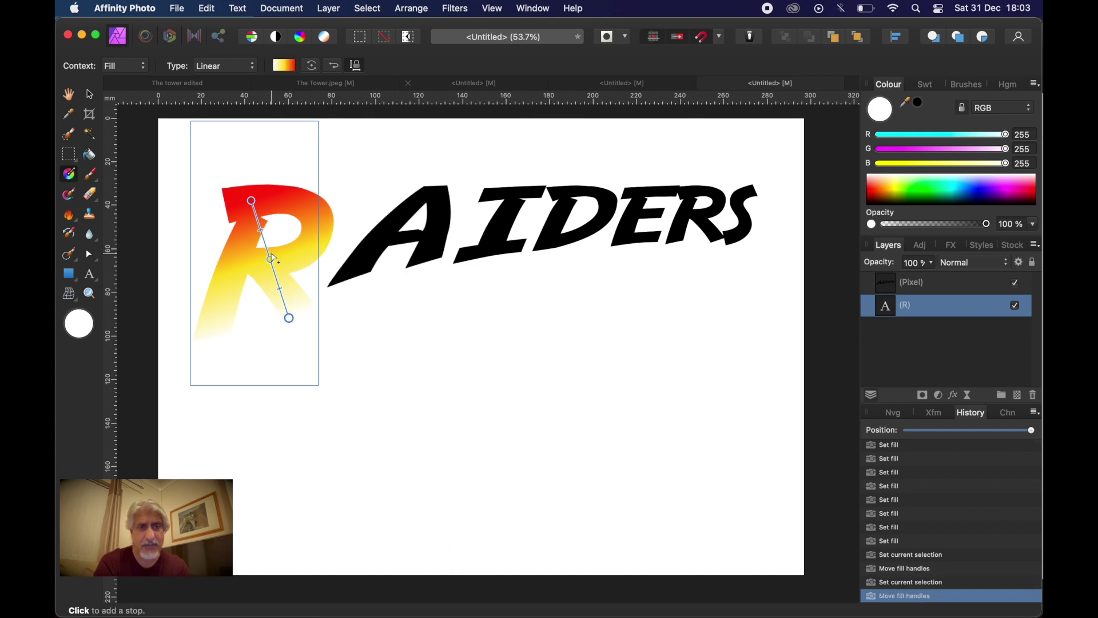
left_click_drag(270, 259, 274, 270)
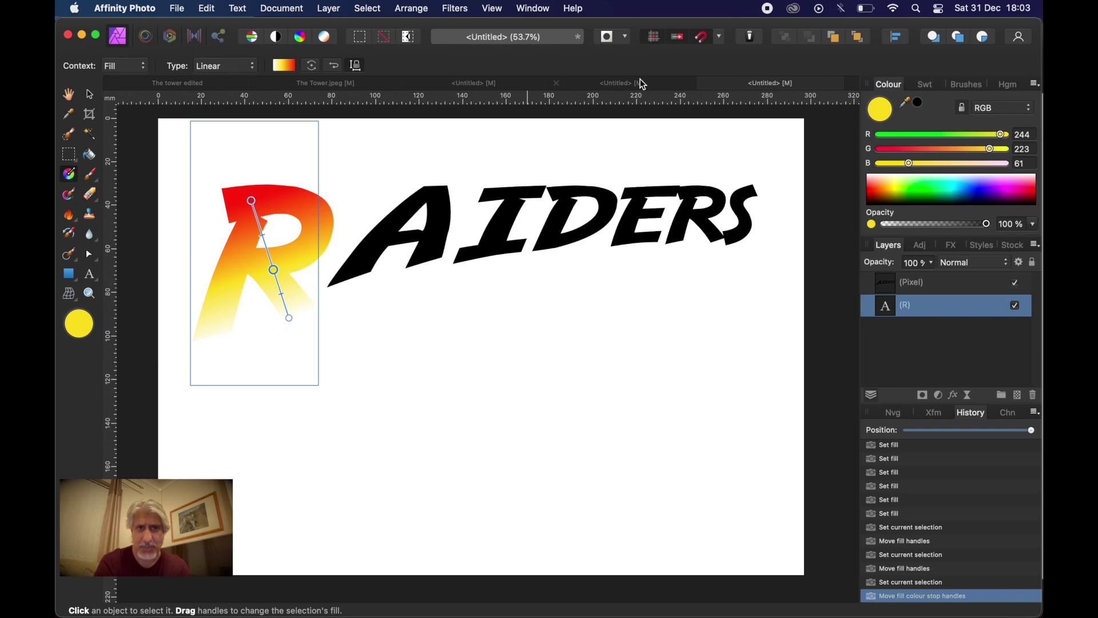
Step: Check the Raiders poster, push the yellow stop and end point lower, and open the R's layer effects
left_click(640, 80)
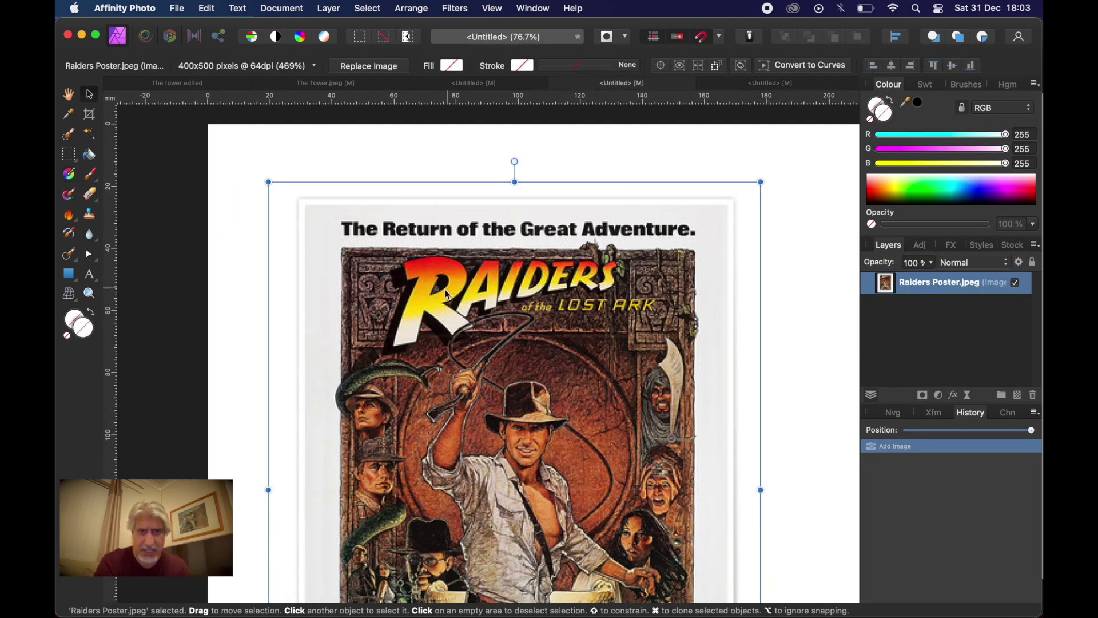
left_click(748, 87)
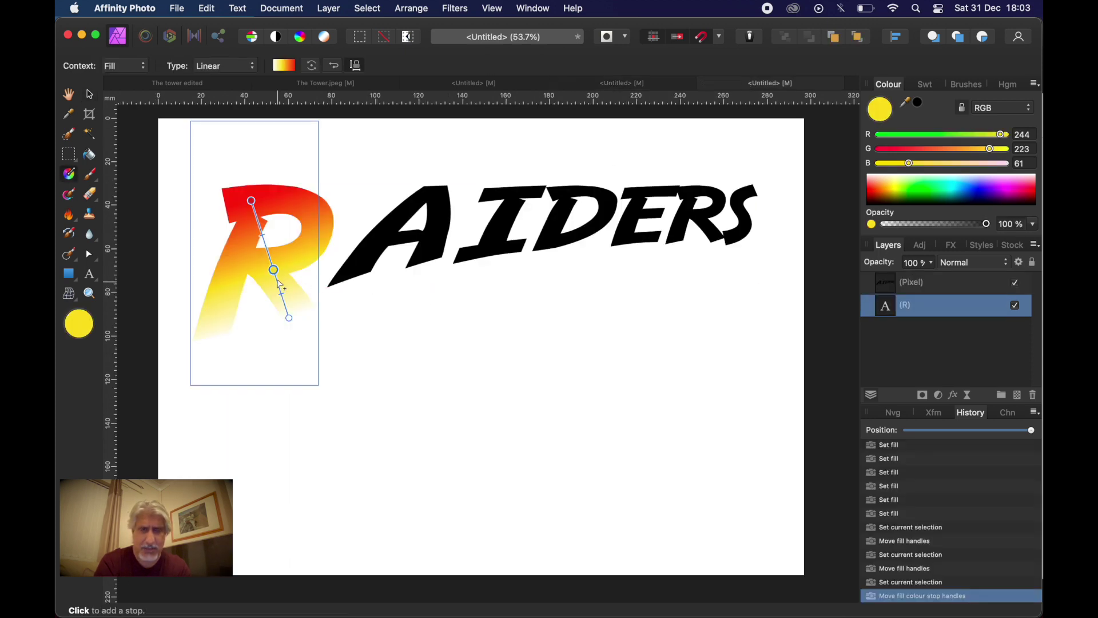
left_click_drag(274, 270, 275, 273)
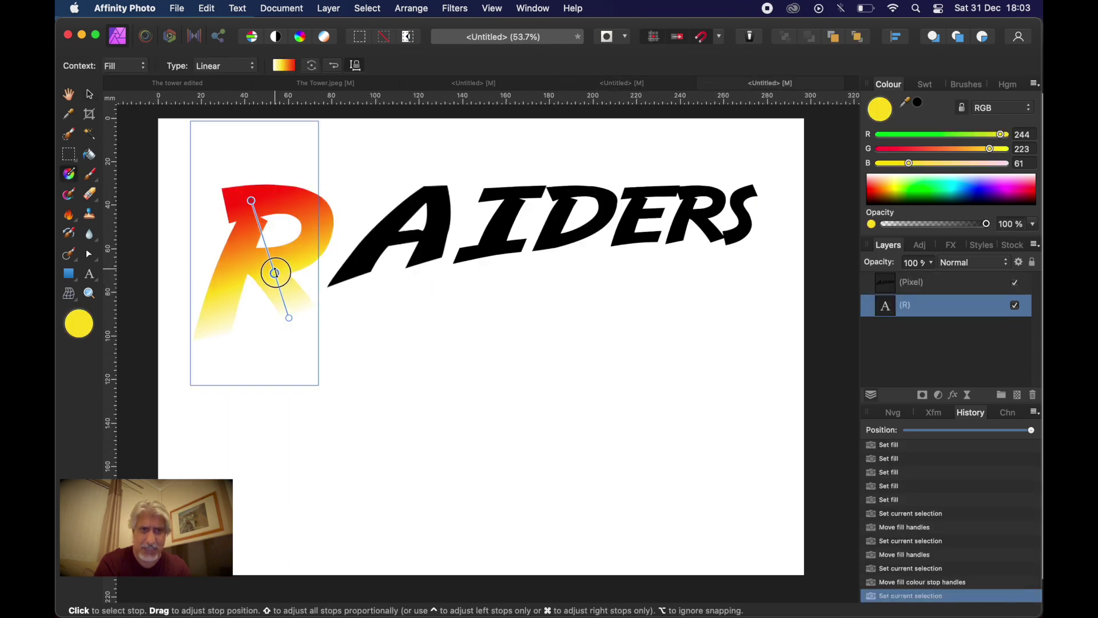
left_click_drag(288, 319, 293, 333)
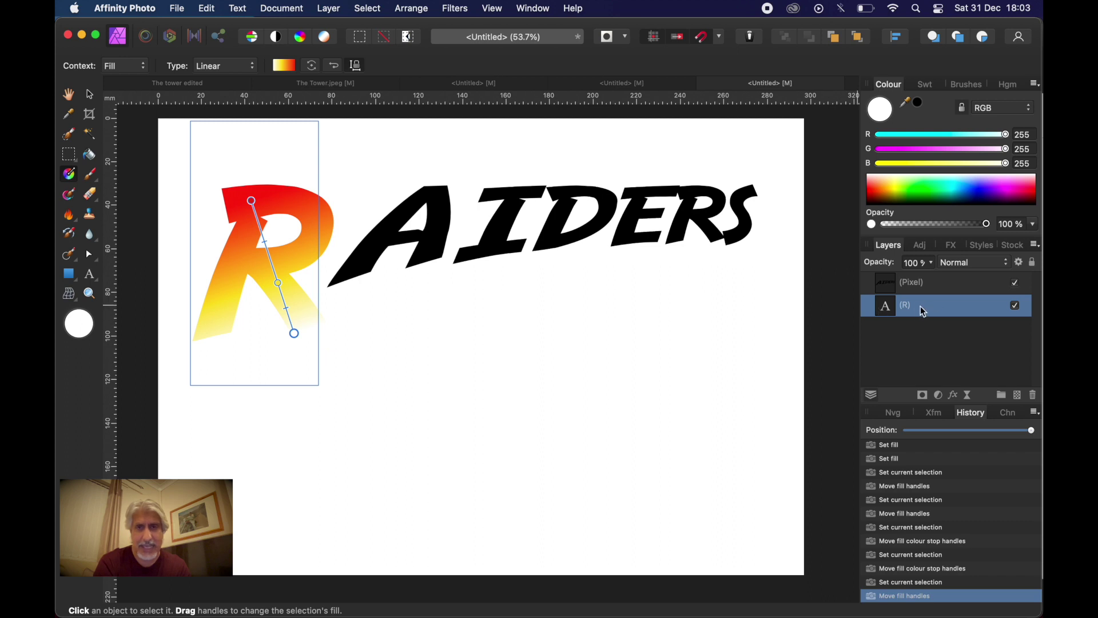
left_click(954, 396)
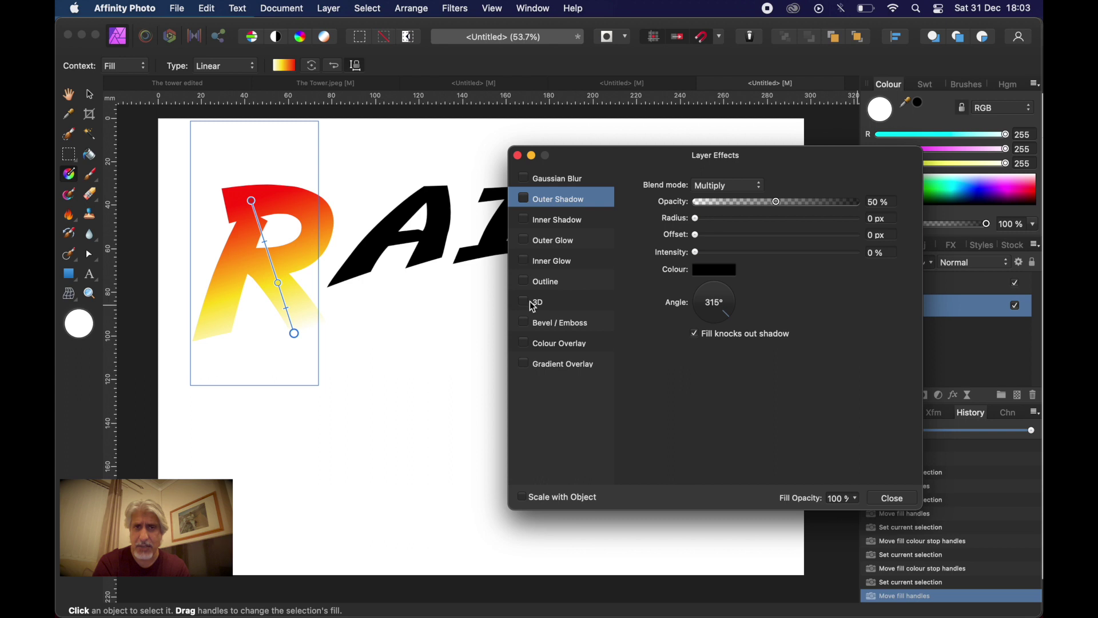
Step: Enable a 5.7 px black outside Outline on the R and switch on Outer Shadow
left_click(531, 284)
left_click(544, 283)
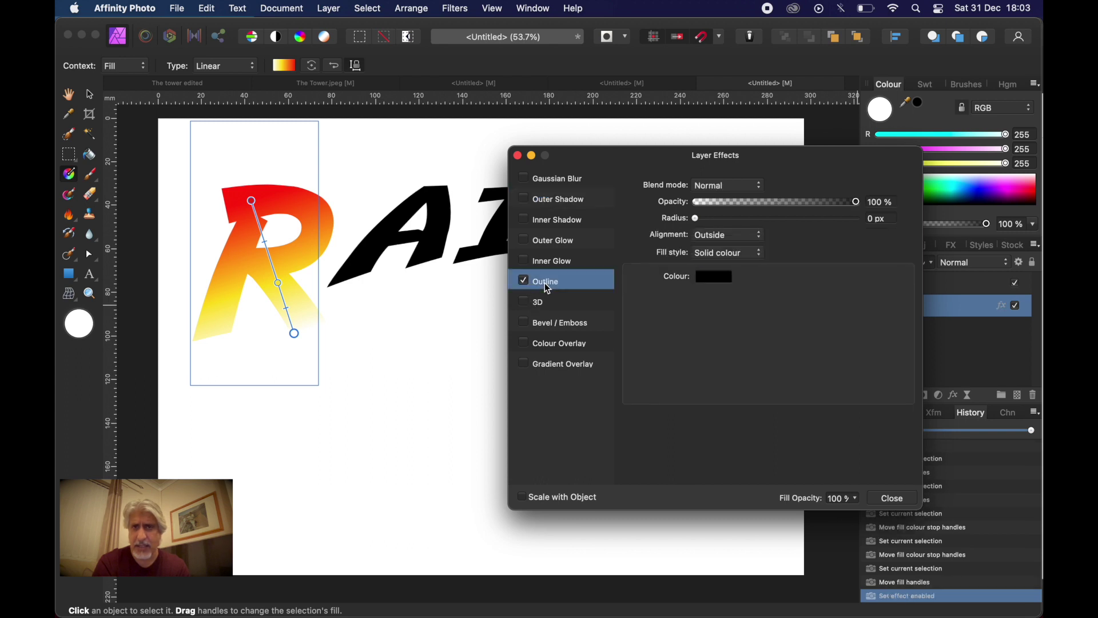
left_click_drag(698, 223, 749, 220)
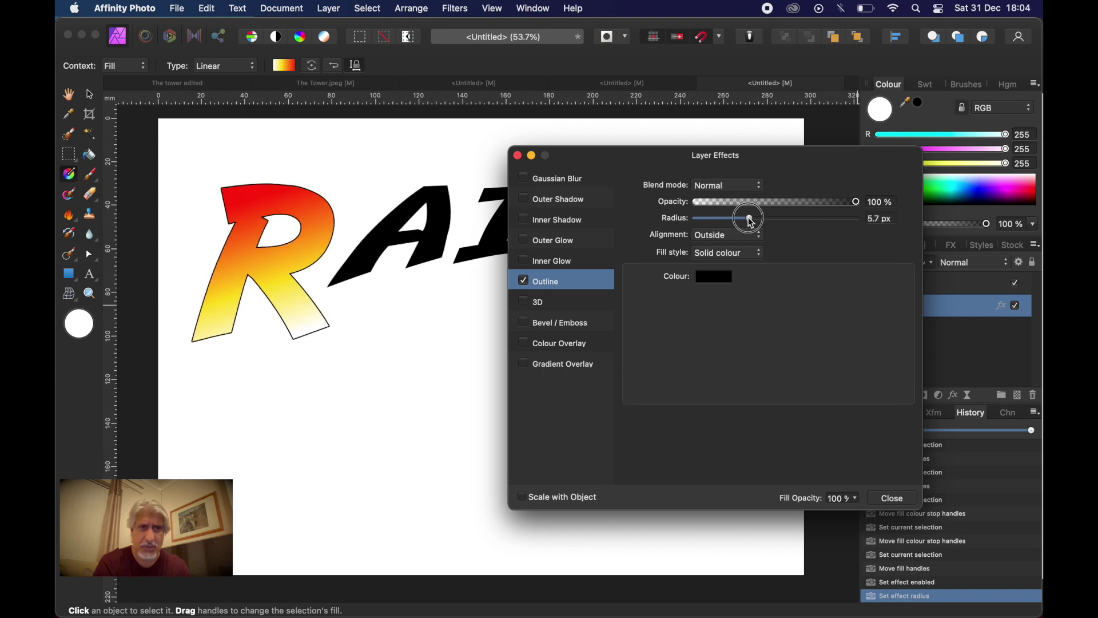
scroll(284, 250, "up", 5)
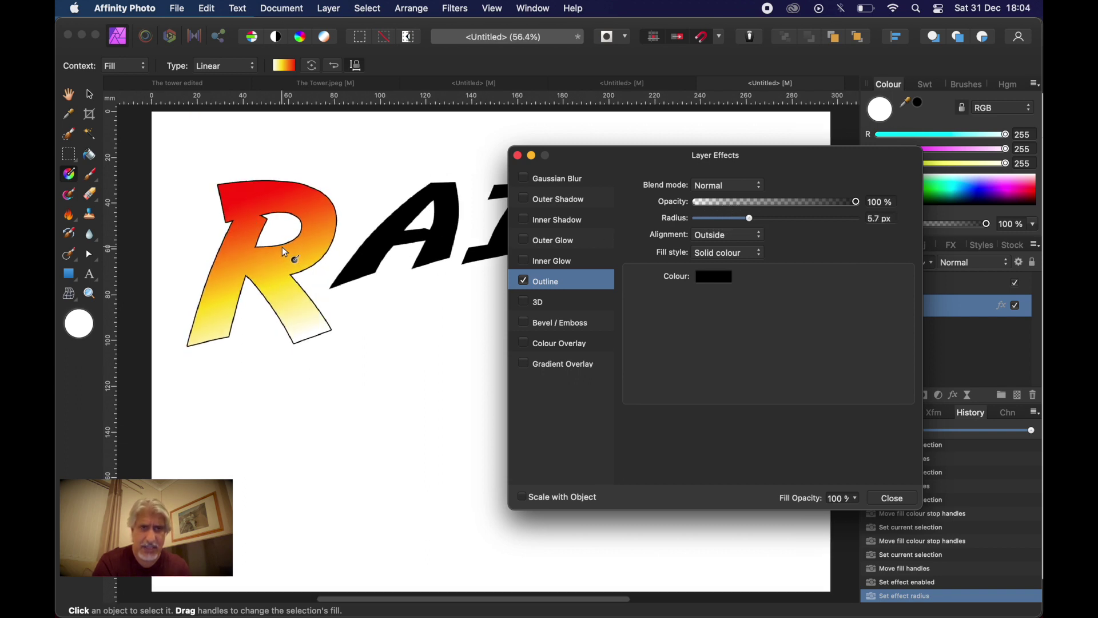
scroll(284, 252, "down", 4)
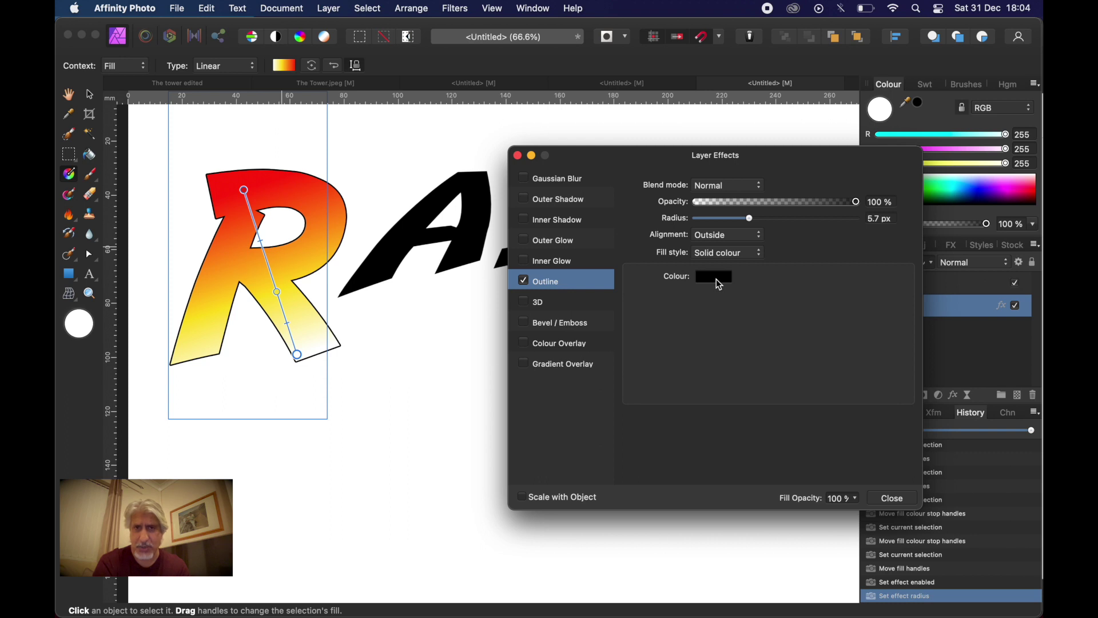
left_click(554, 202)
left_click(523, 198)
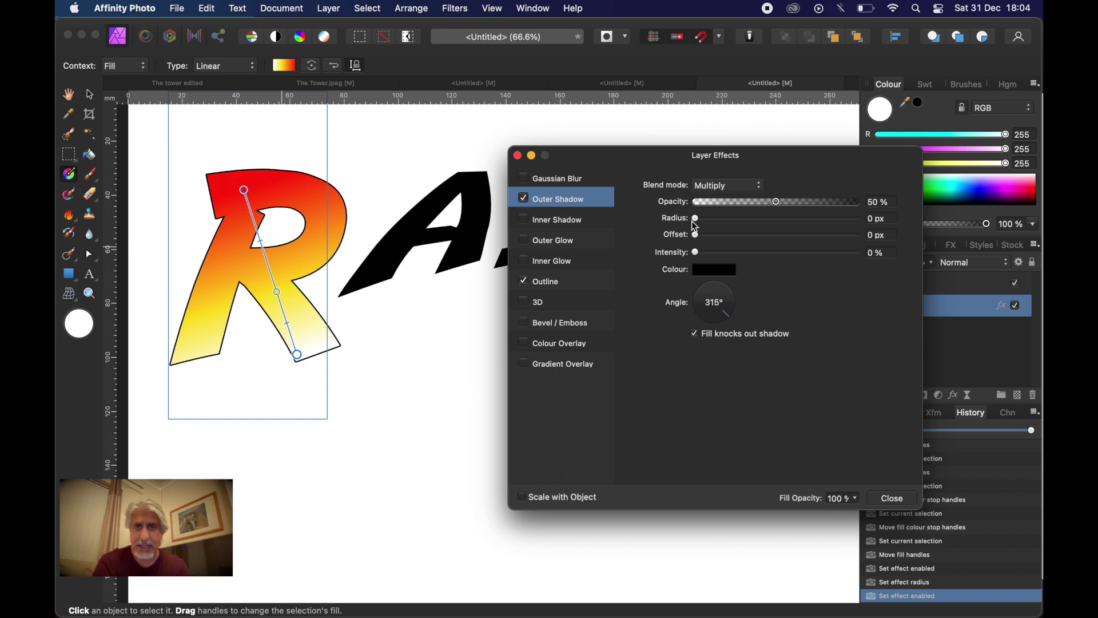
Step: Set the Outer Shadow to radius 8.8 px, offset 41.3 px, intensity 15%, opacity 66%, angle 159°, and close
left_click_drag(697, 219, 762, 219)
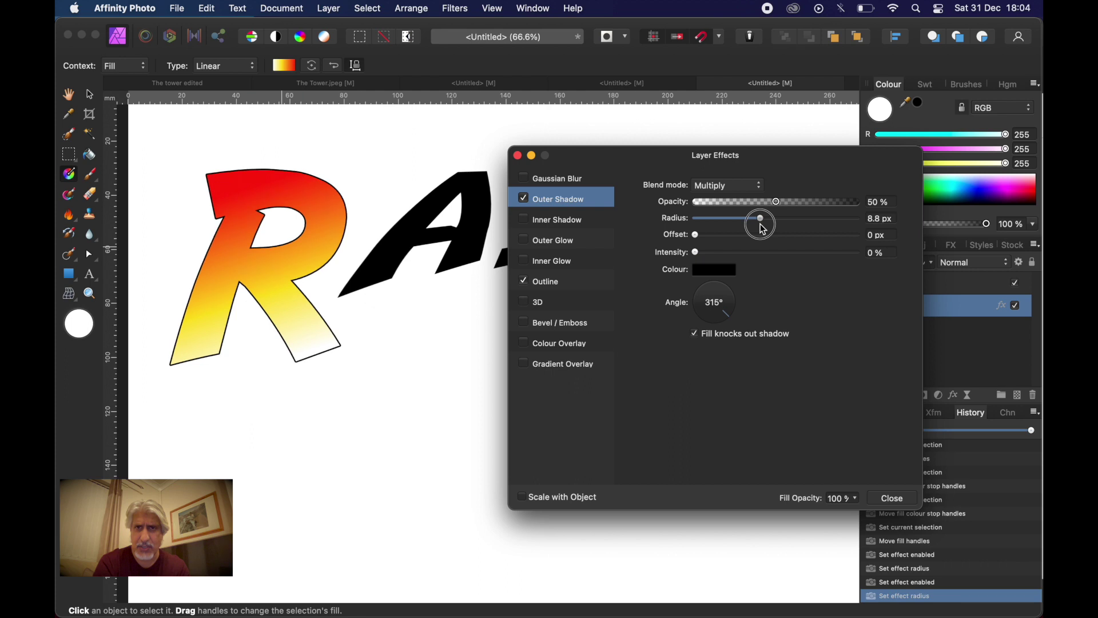
left_click_drag(698, 239, 815, 247)
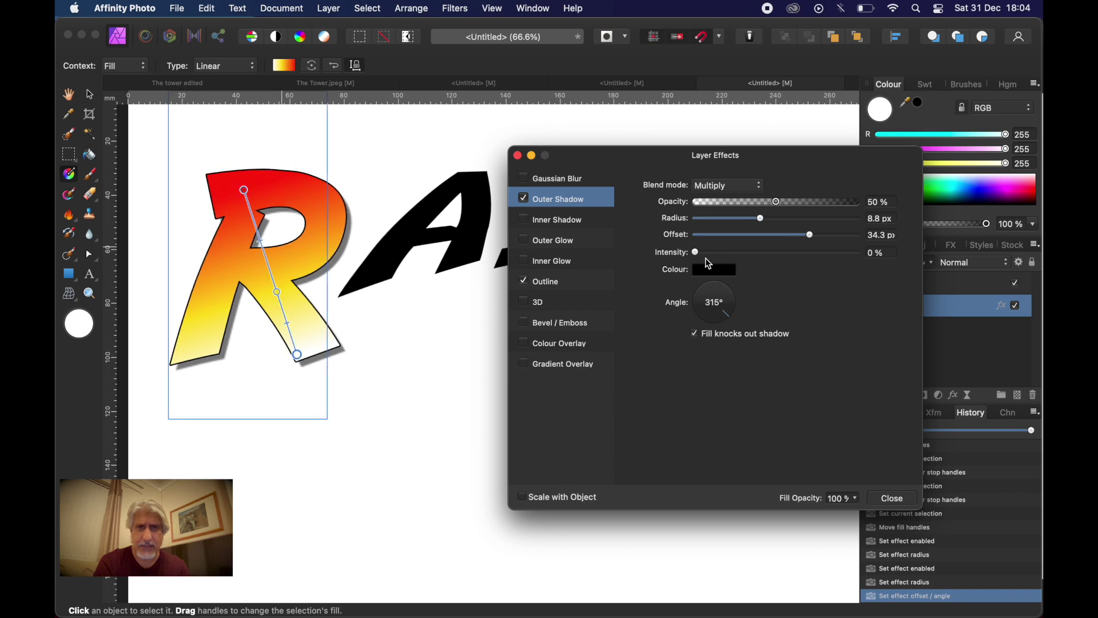
left_click_drag(696, 252, 722, 258)
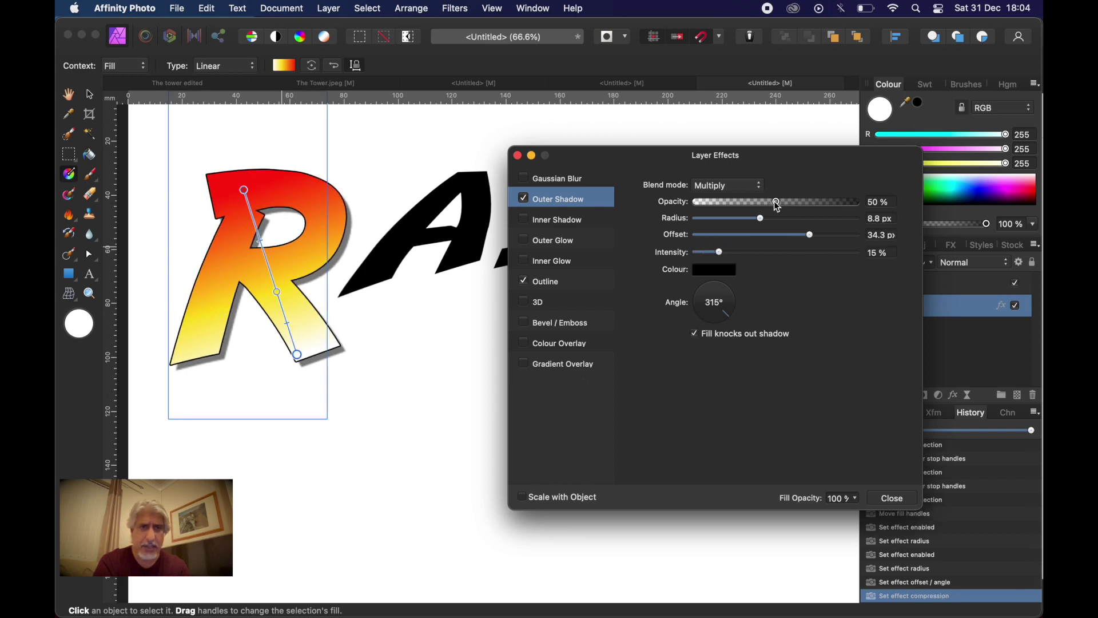
left_click_drag(777, 204, 802, 205)
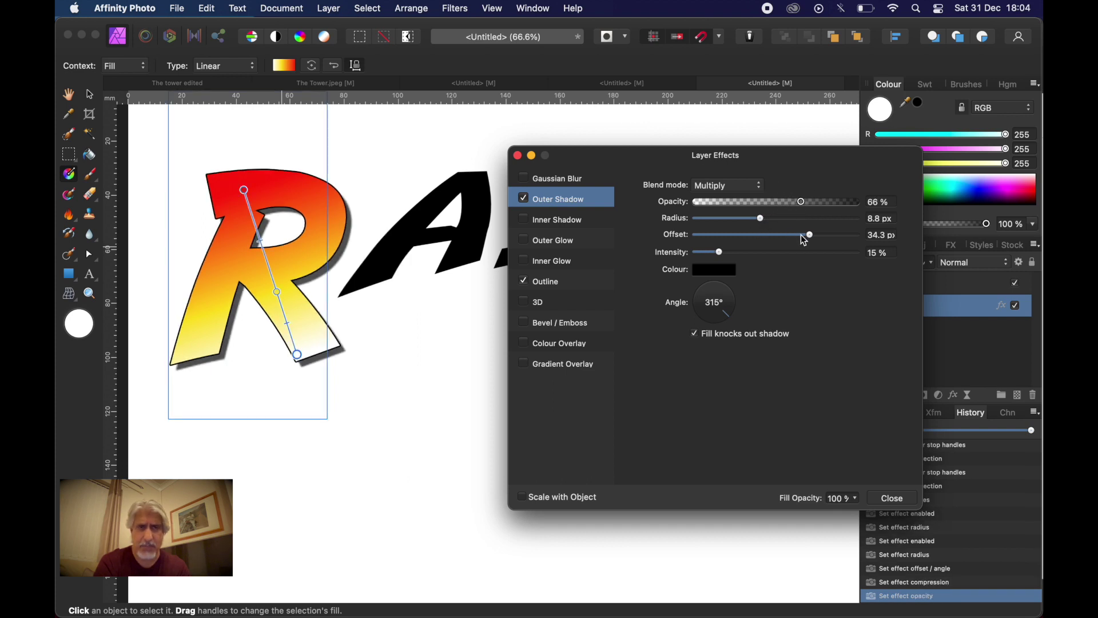
left_click_drag(812, 235, 824, 237)
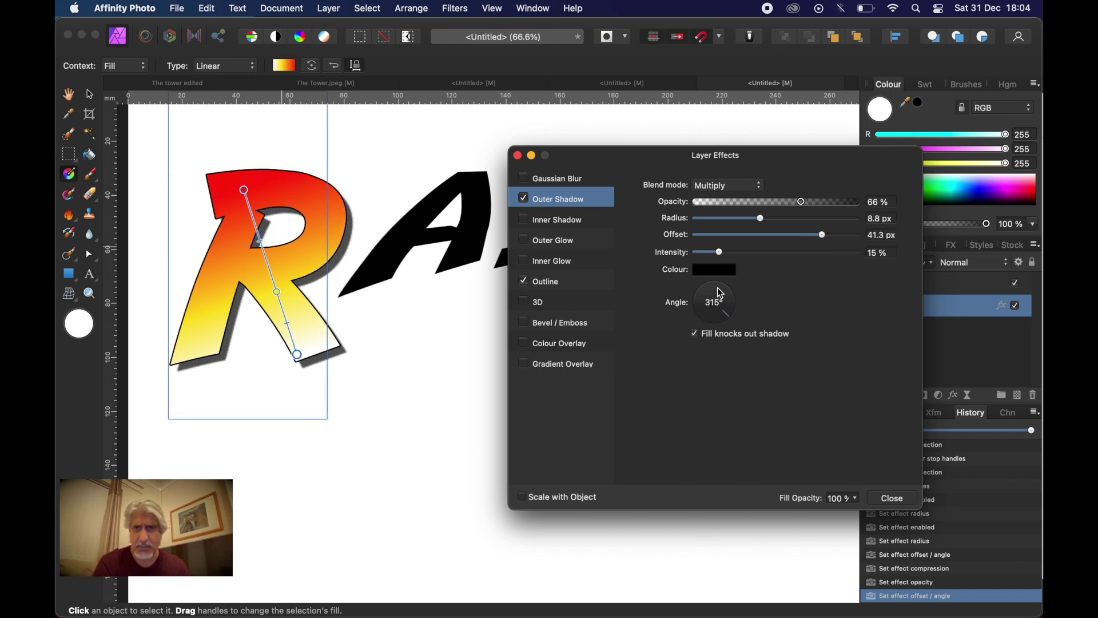
left_click_drag(730, 323, 692, 297)
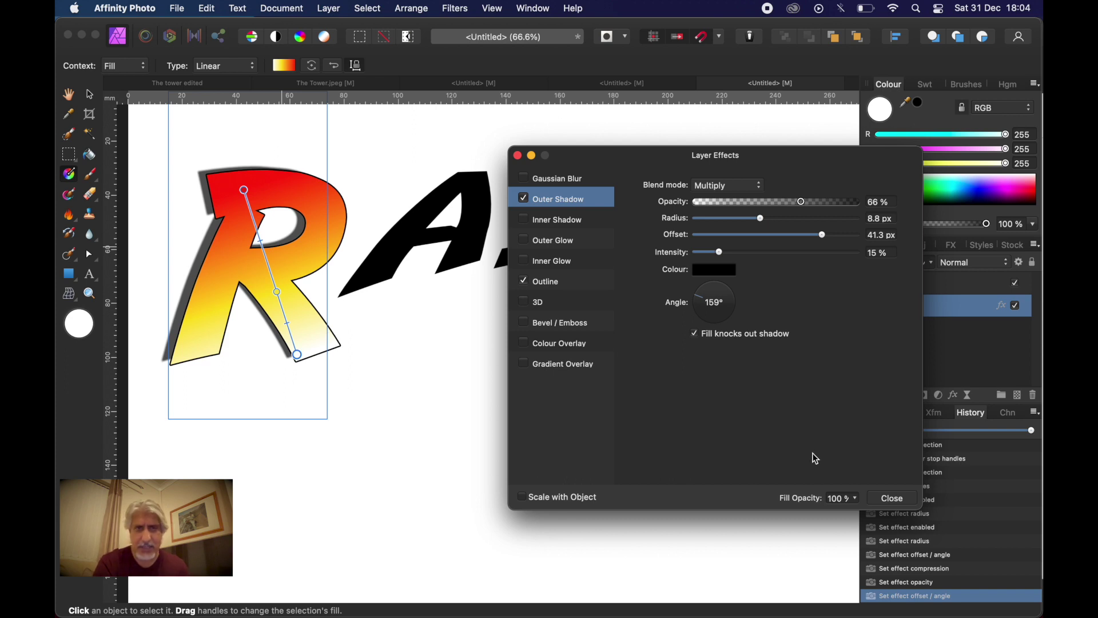
left_click(892, 499)
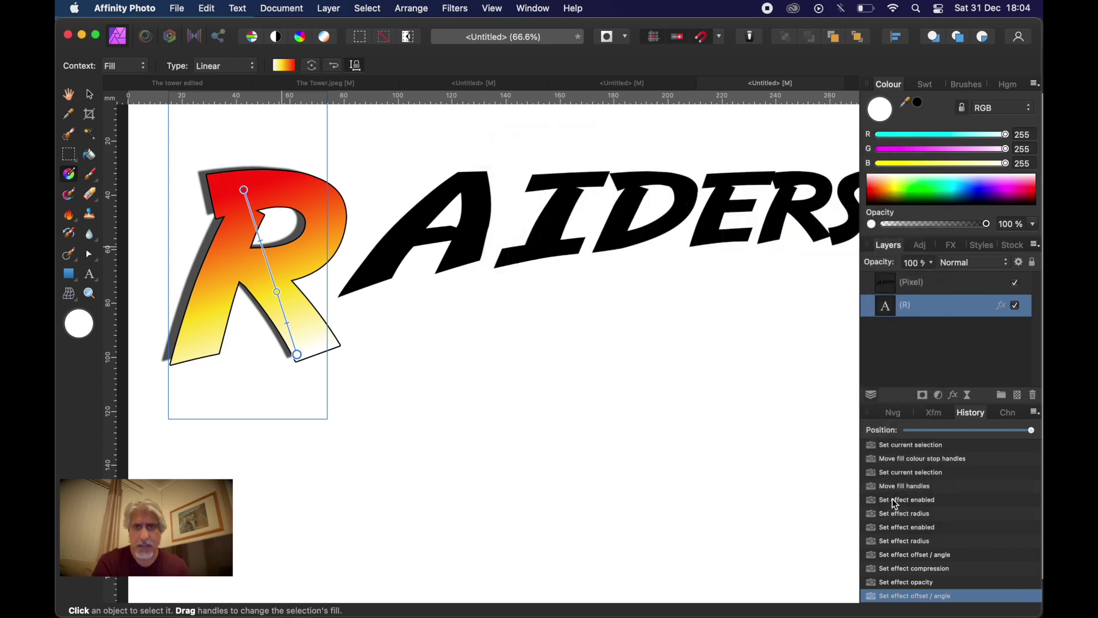
scroll(605, 410, "down", 3)
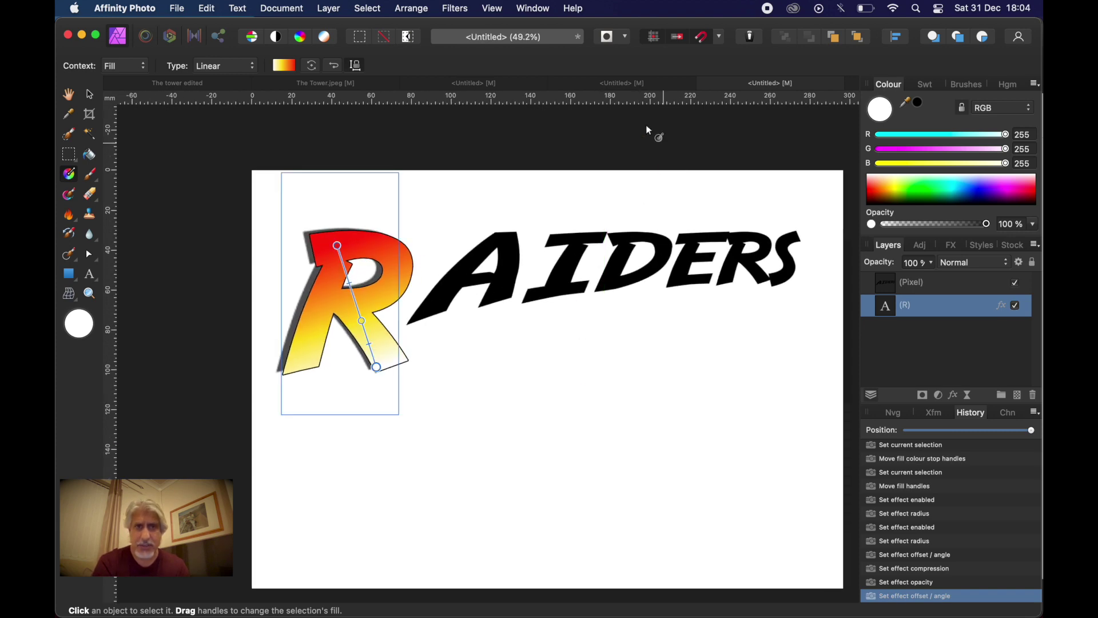
left_click(620, 83)
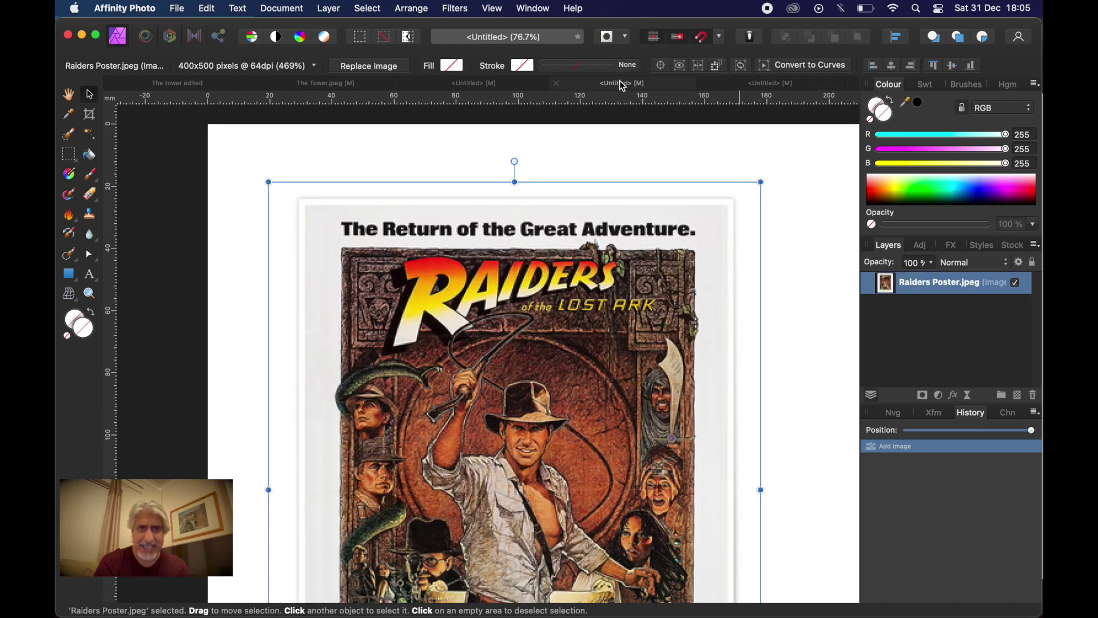
scroll(402, 284, "up", 5)
scroll(401, 285, "down", 3)
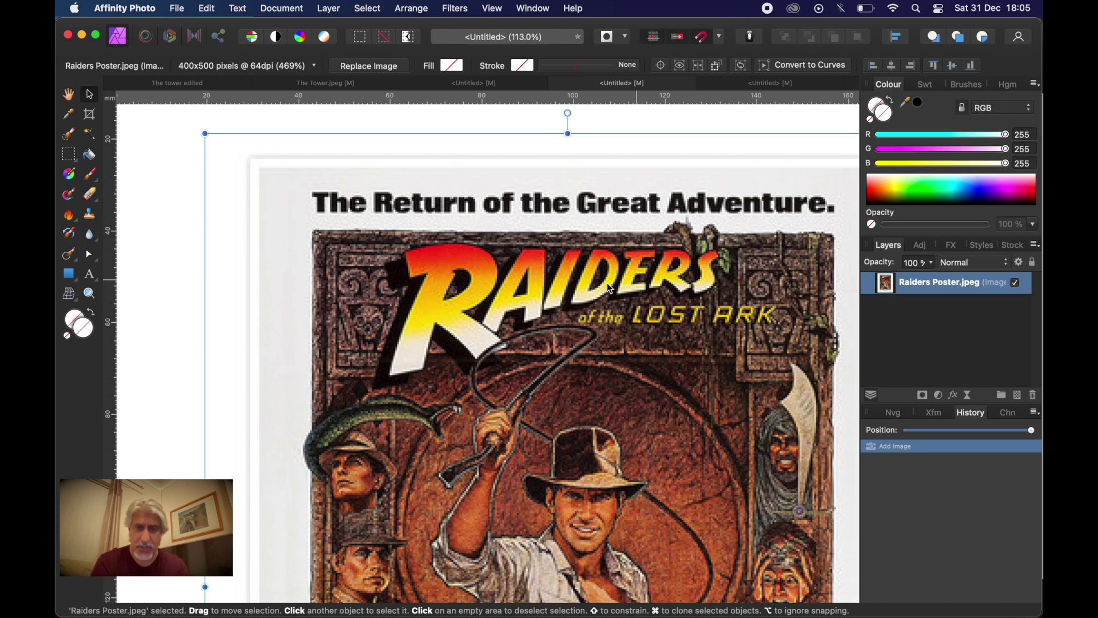
scroll(517, 297, "up", 1)
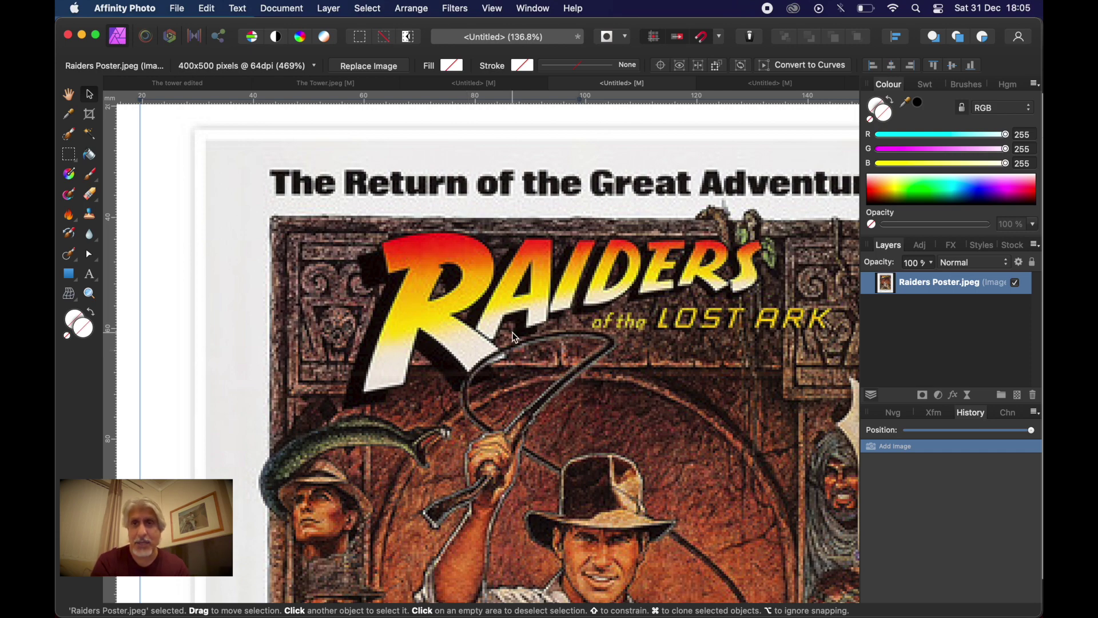
left_click(746, 85)
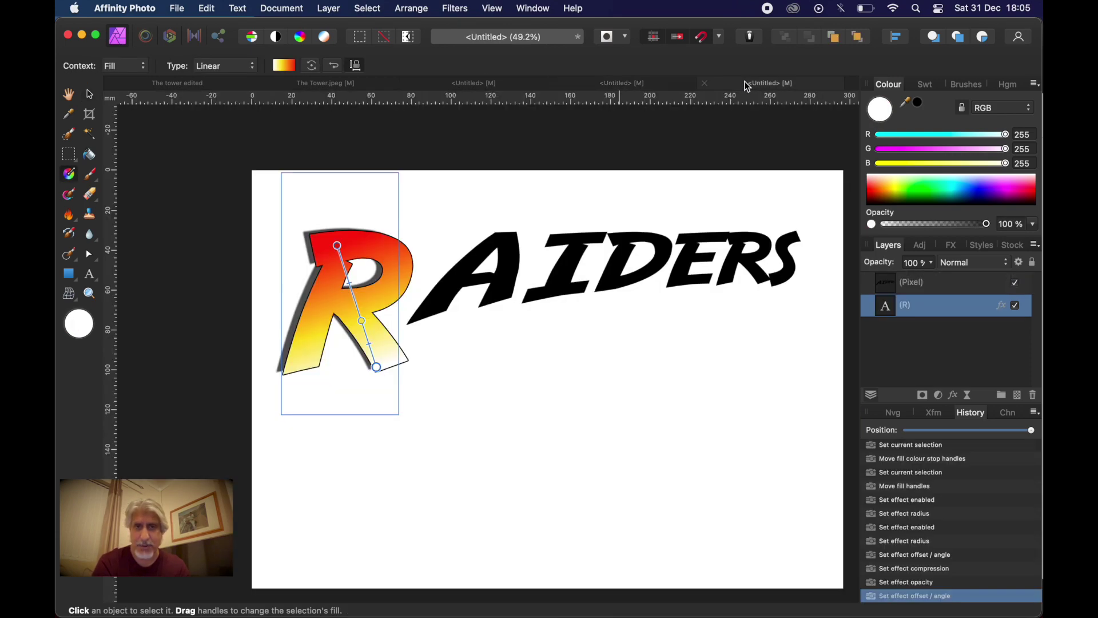
left_click(91, 96)
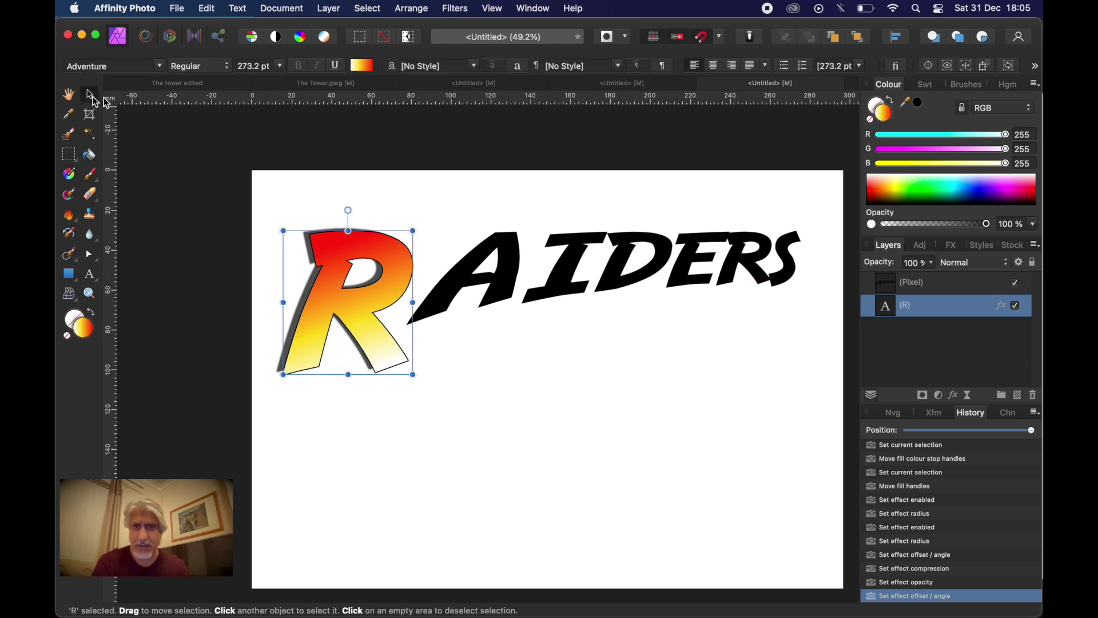
Step: Move the AIDERS pixel layer left under the (R) layer so its A tucks behind the R
left_click(572, 274)
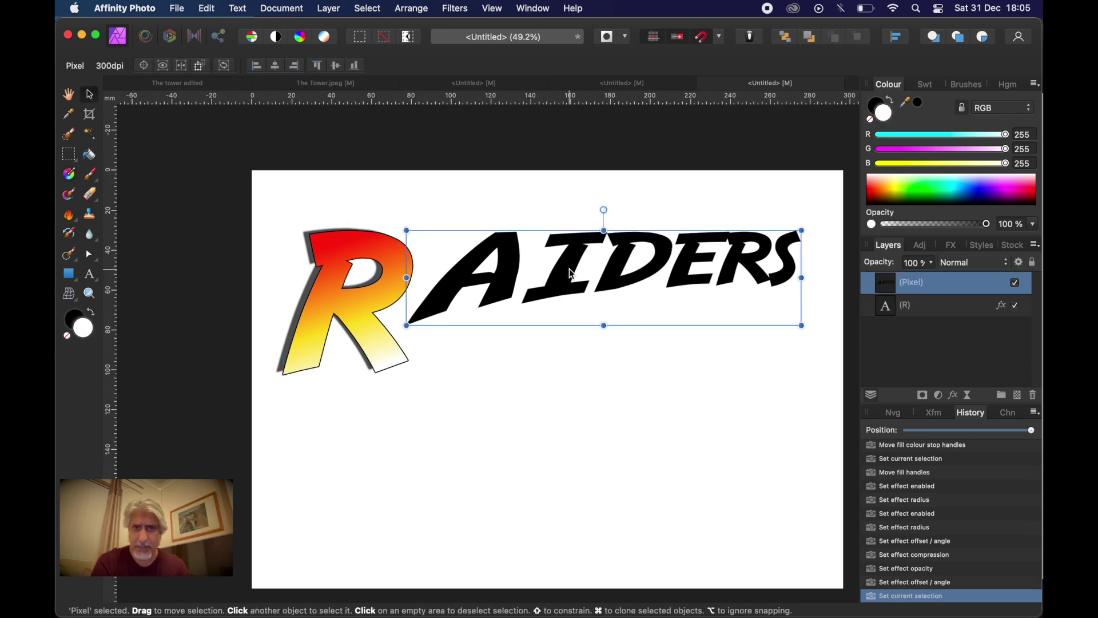
left_click_drag(572, 274, 542, 277)
left_click_drag(914, 284, 904, 335)
left_click_drag(484, 267, 479, 273)
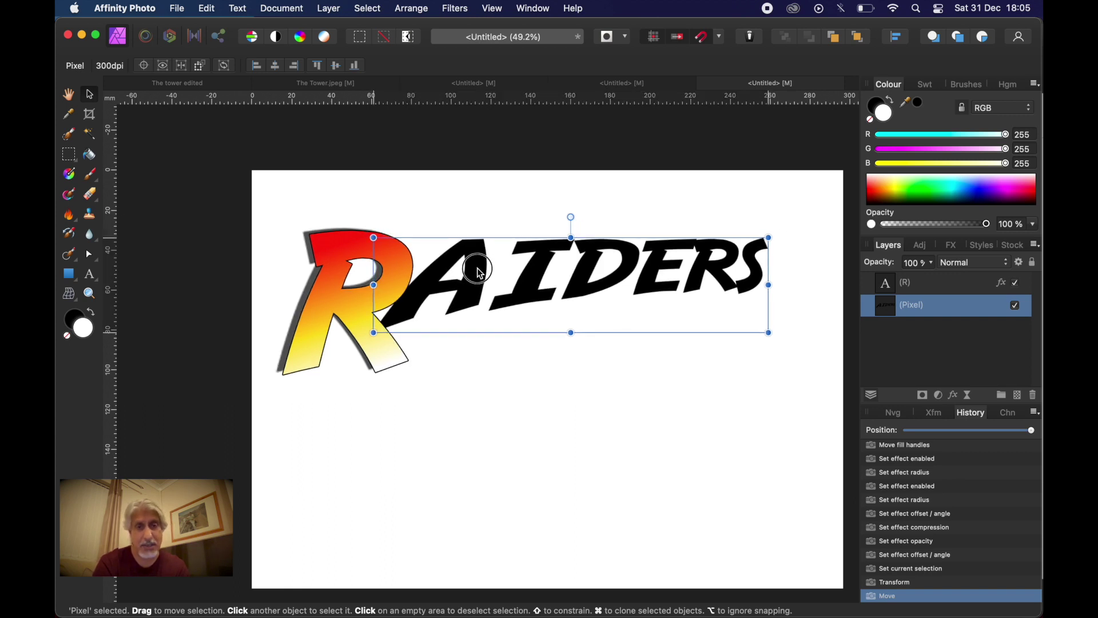
left_click_drag(479, 274, 479, 273)
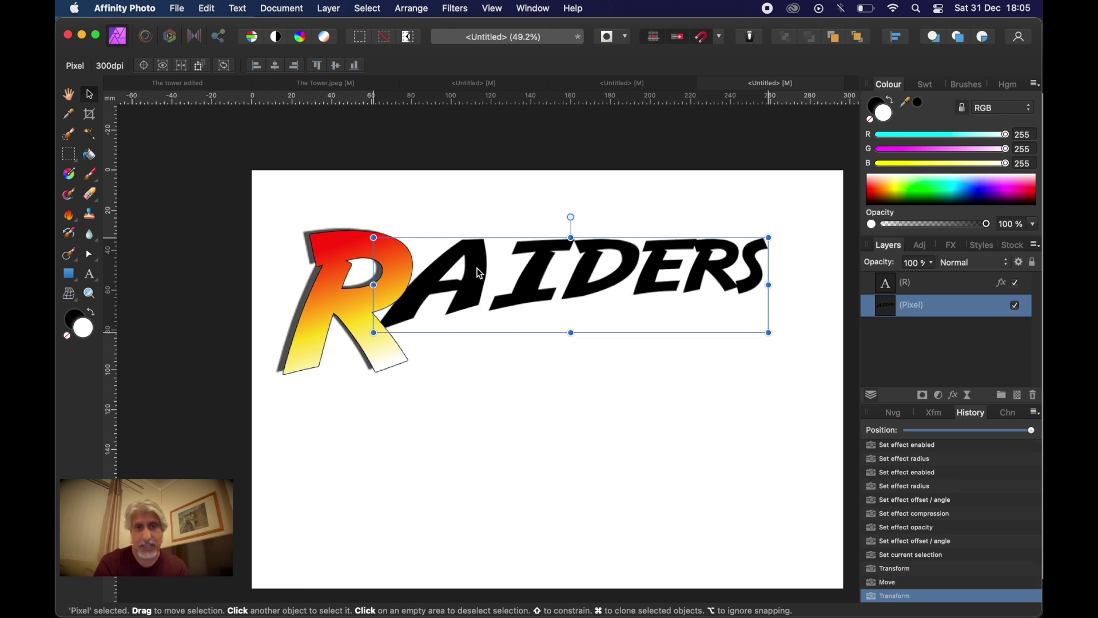
left_click(611, 410)
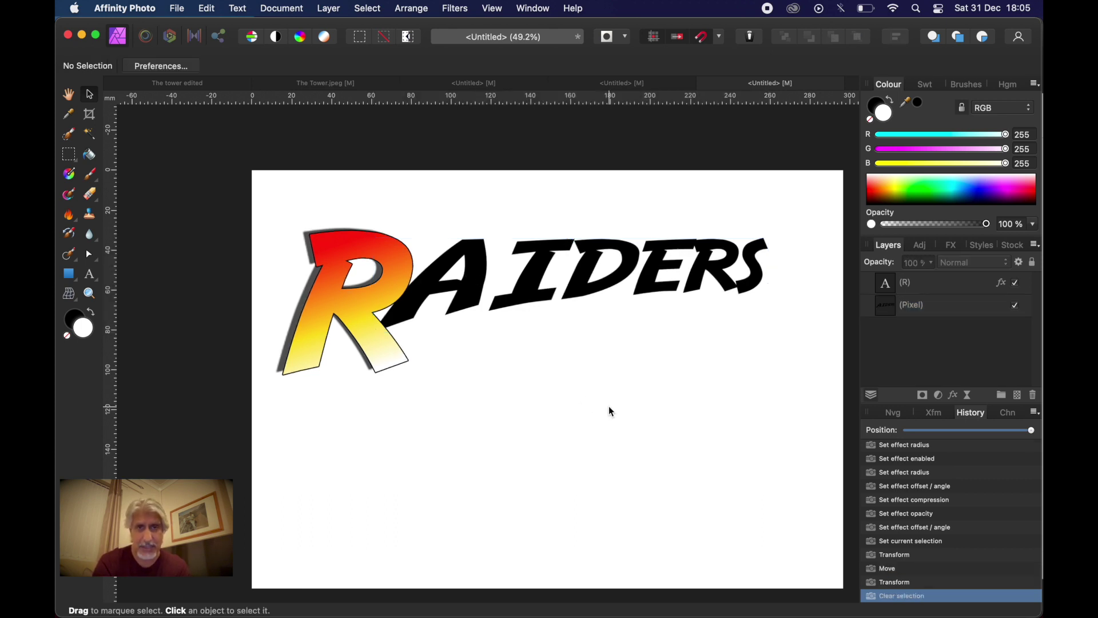
scroll(609, 408, "up", 3)
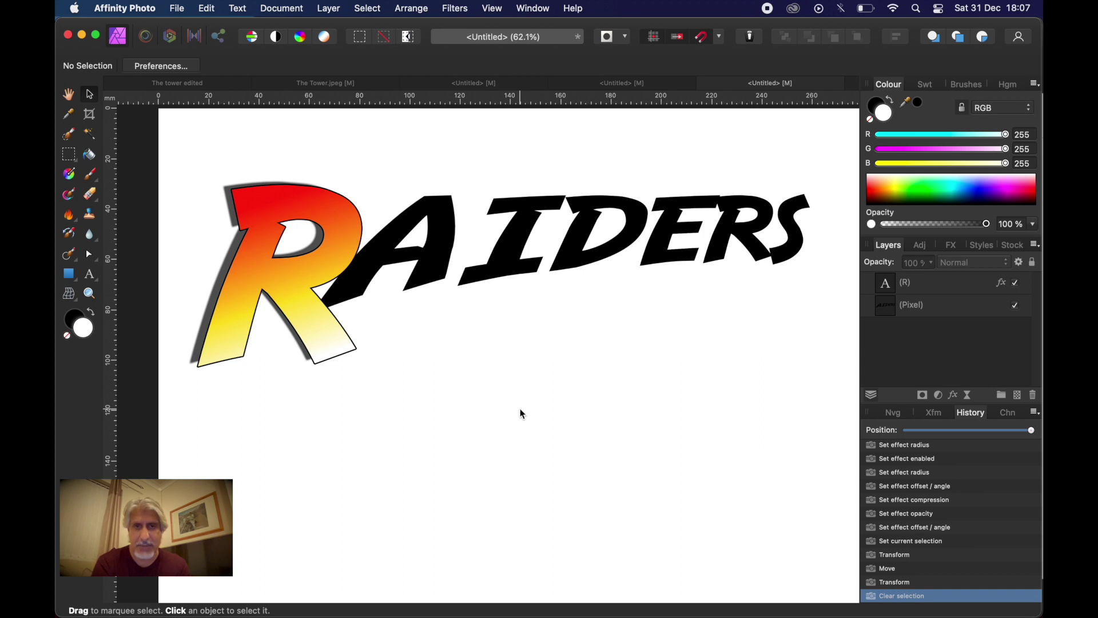
scroll(520, 409, "down", 3)
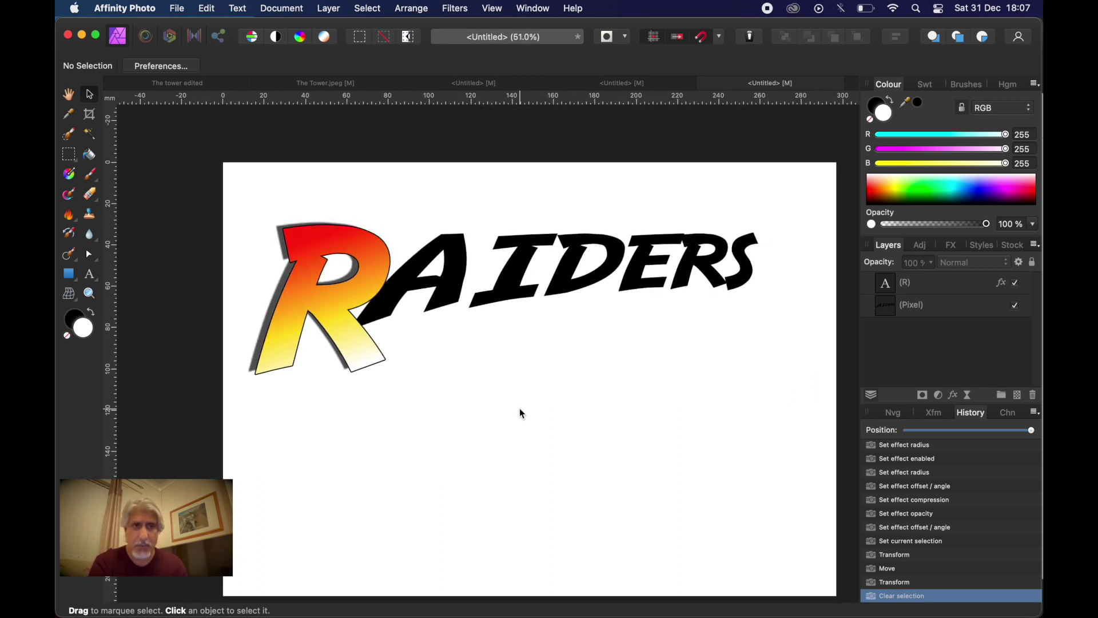
Step: Draw a rectangle over the page and fill it neutral grey with saturation 0, lightness 44
left_click(68, 274)
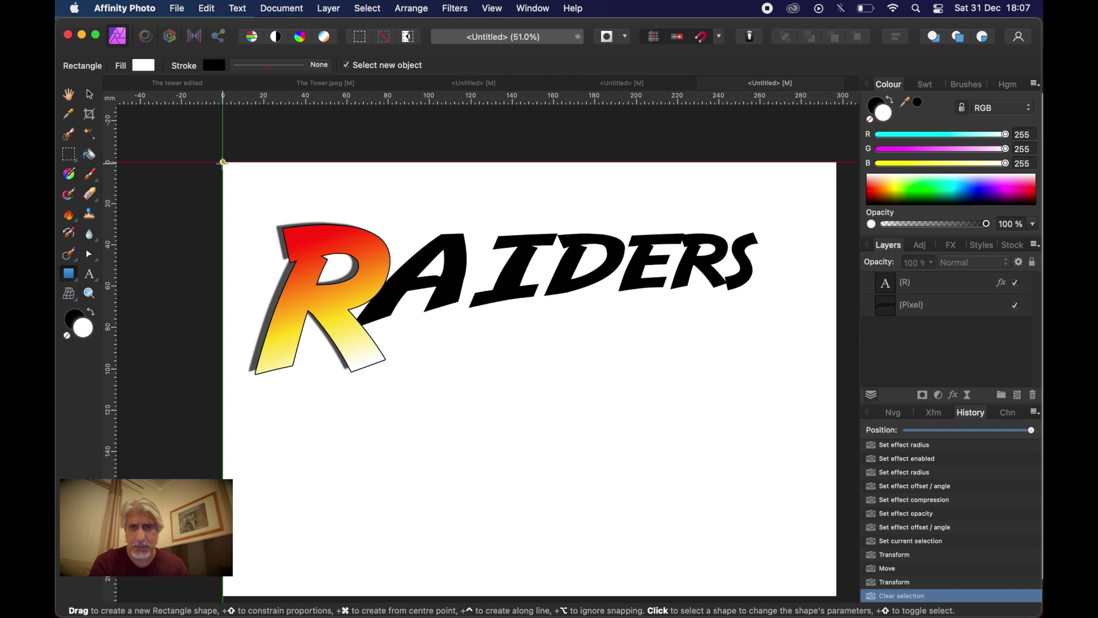
left_click_drag(224, 162, 828, 412)
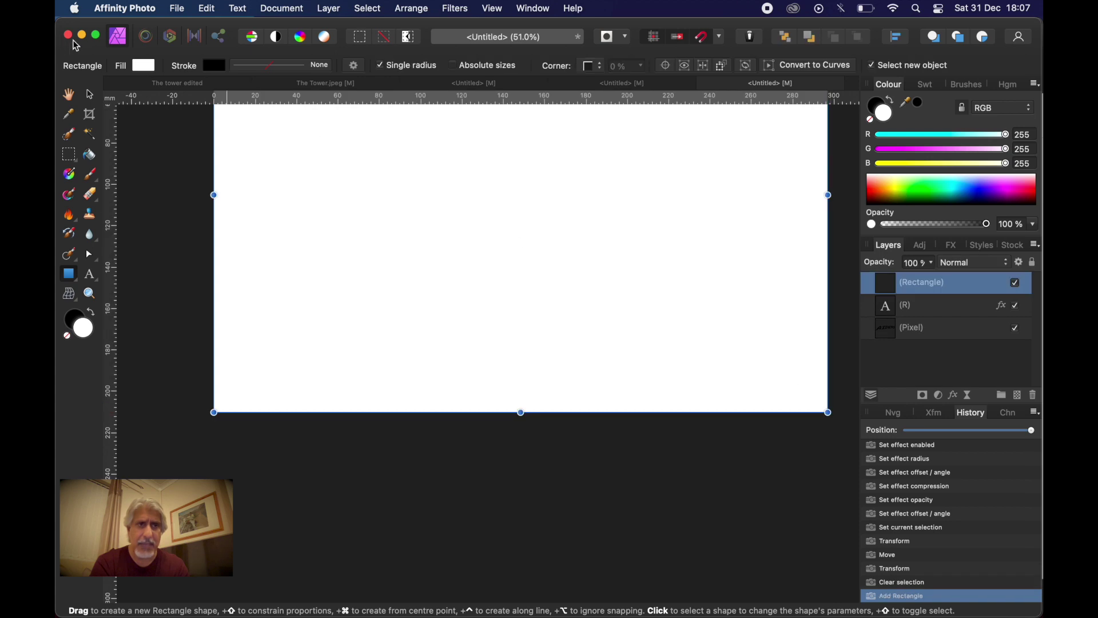
left_click(143, 66)
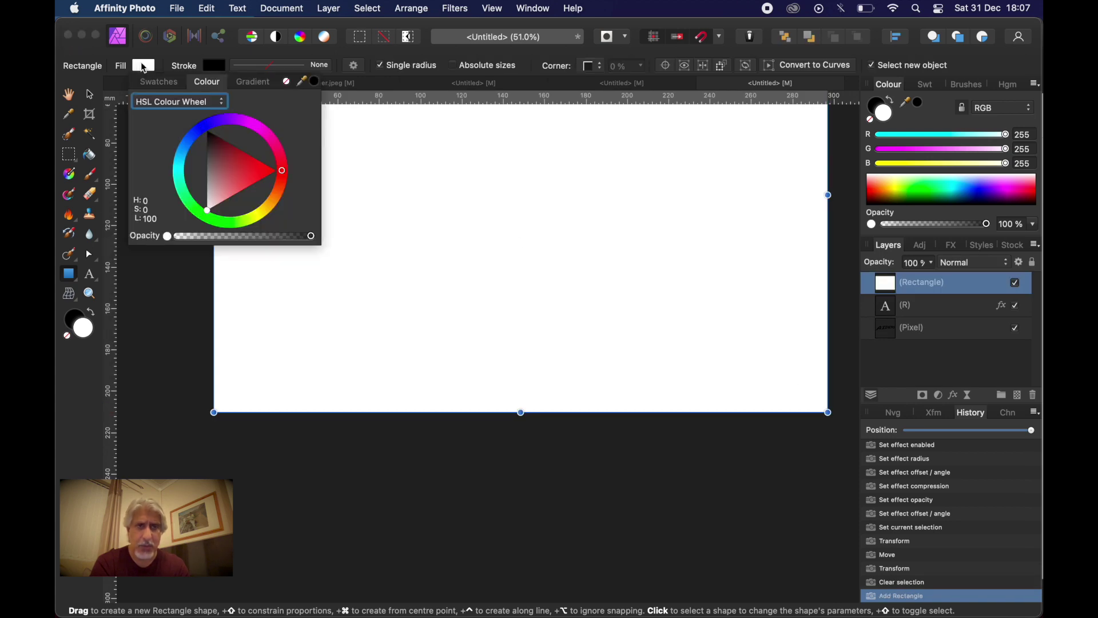
left_click(209, 163)
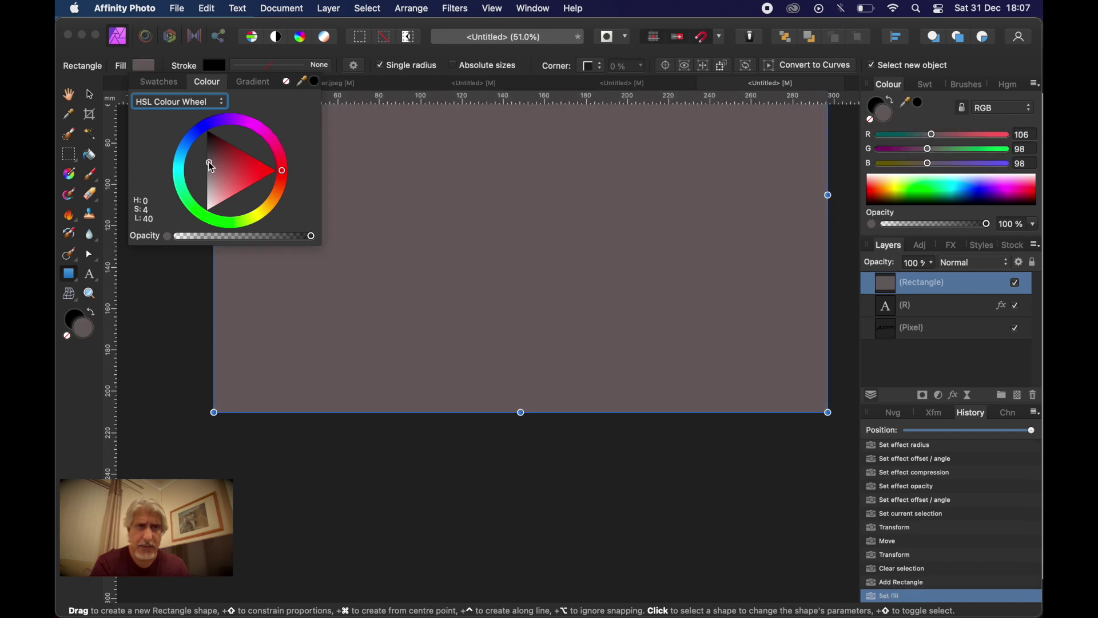
left_click(197, 170)
left_click_drag(197, 169, 195, 171)
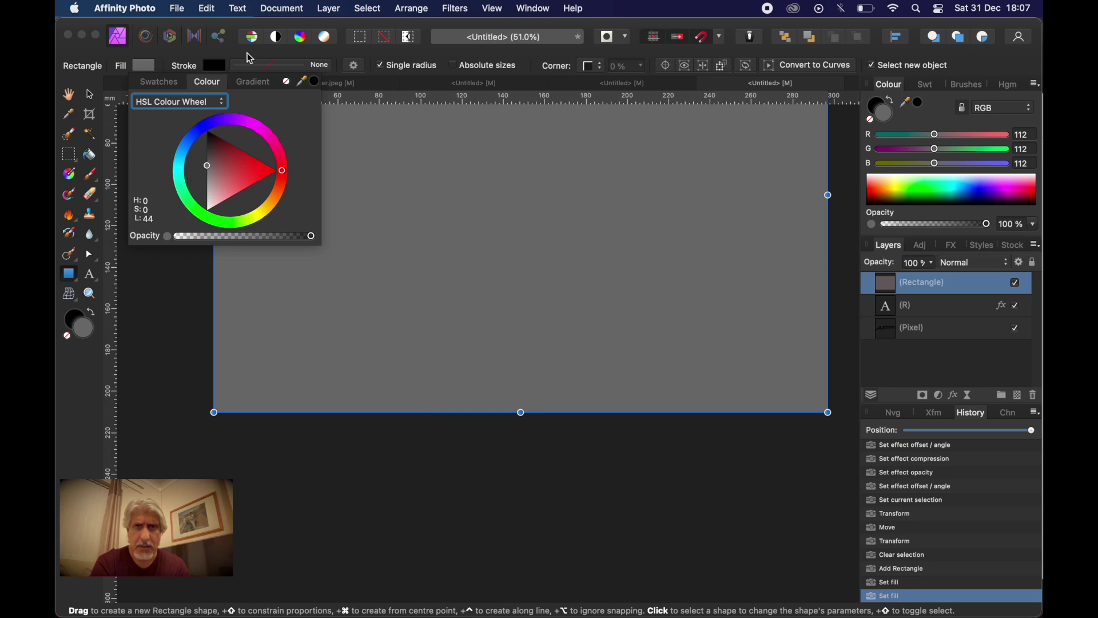
left_click(228, 51)
Step: Move the Rectangle layer below the (Pixel) lettering layer and deselect it
scroll(564, 270, "down", 4)
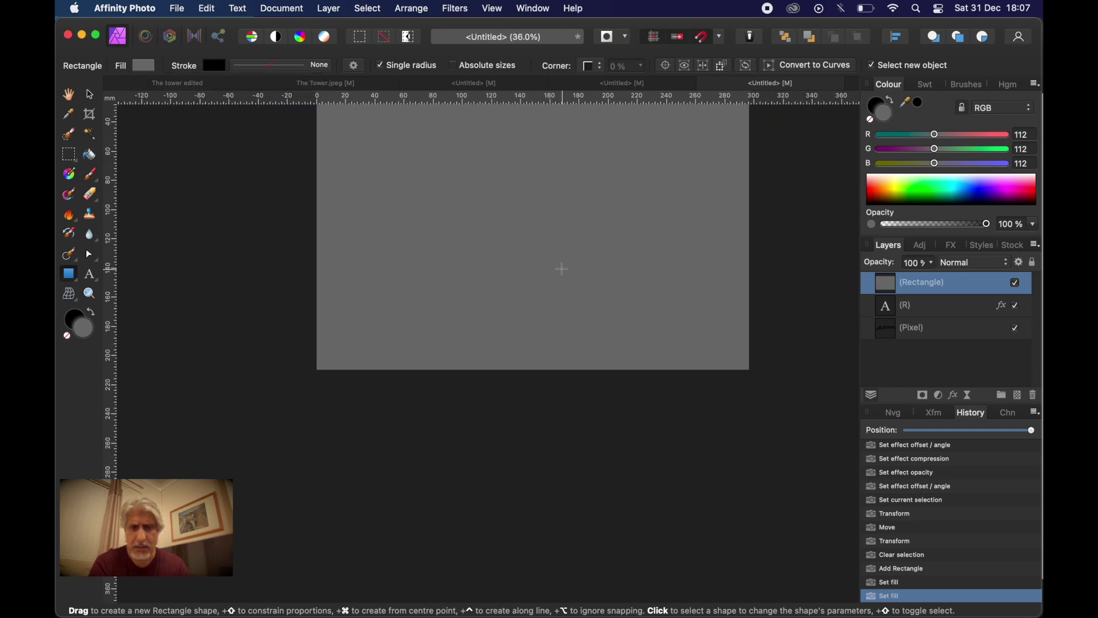
scroll(564, 270, "up", 4)
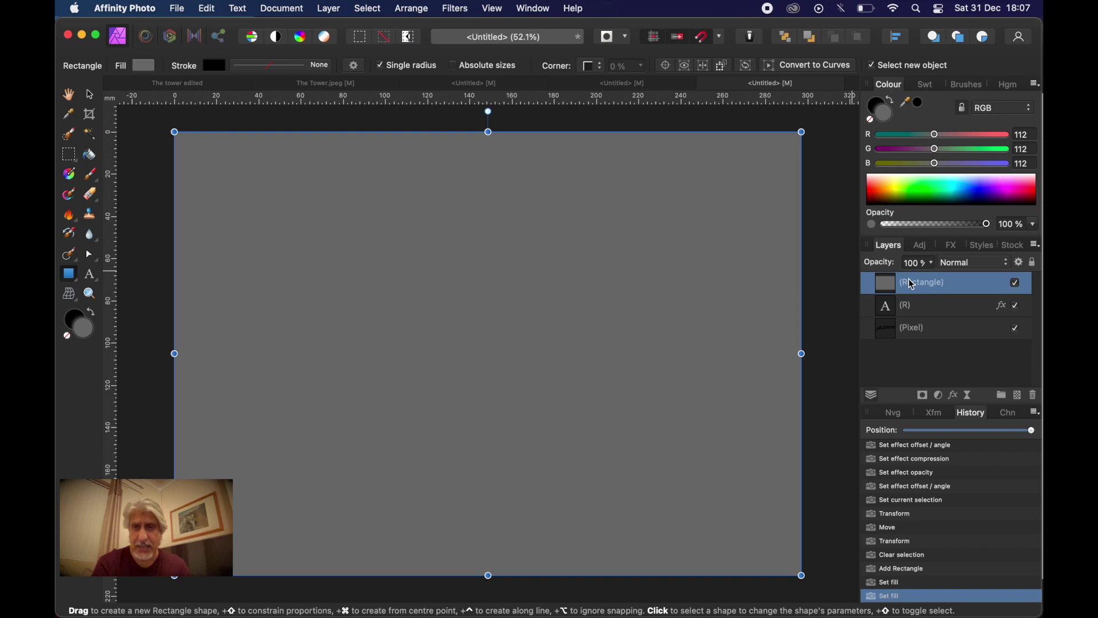
left_click_drag(914, 284, 906, 370)
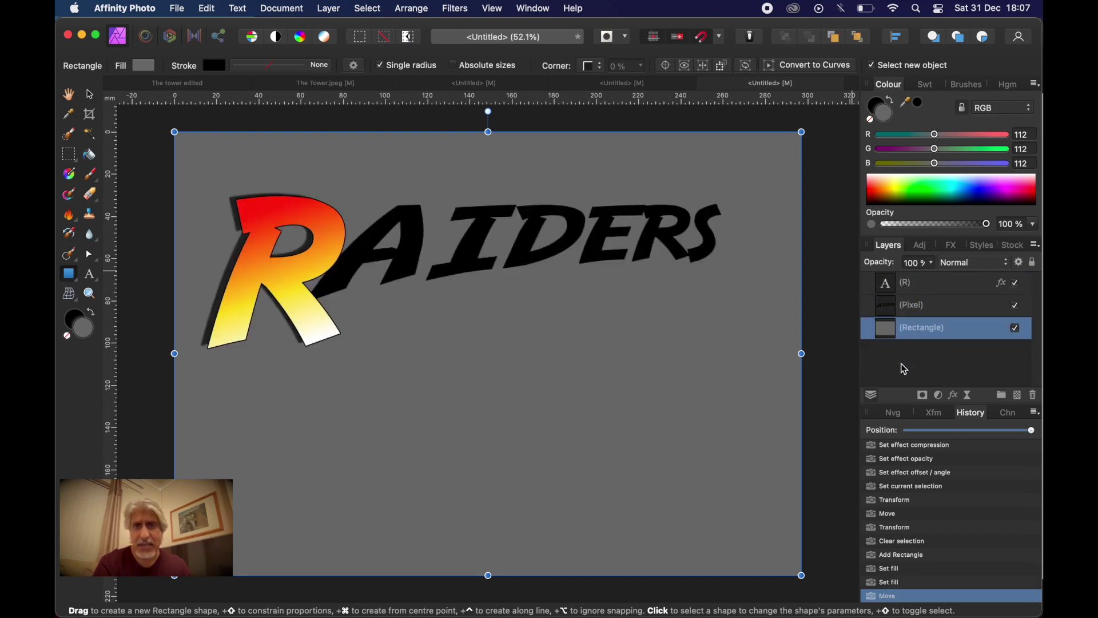
left_click(819, 425)
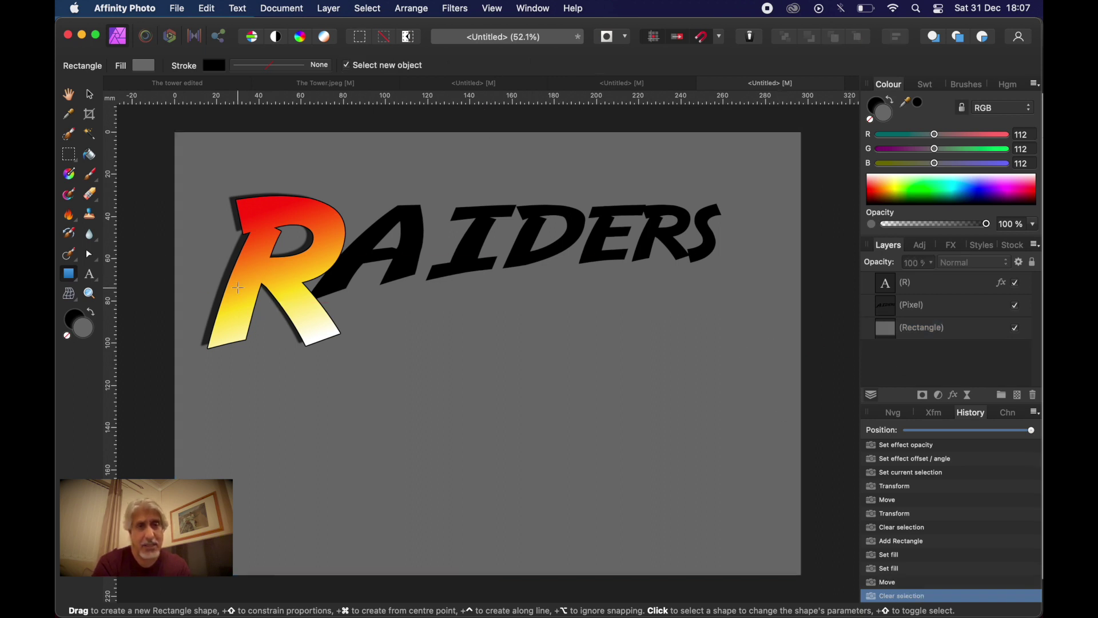
scroll(237, 287, "up", 1)
scroll(238, 287, "up", 3)
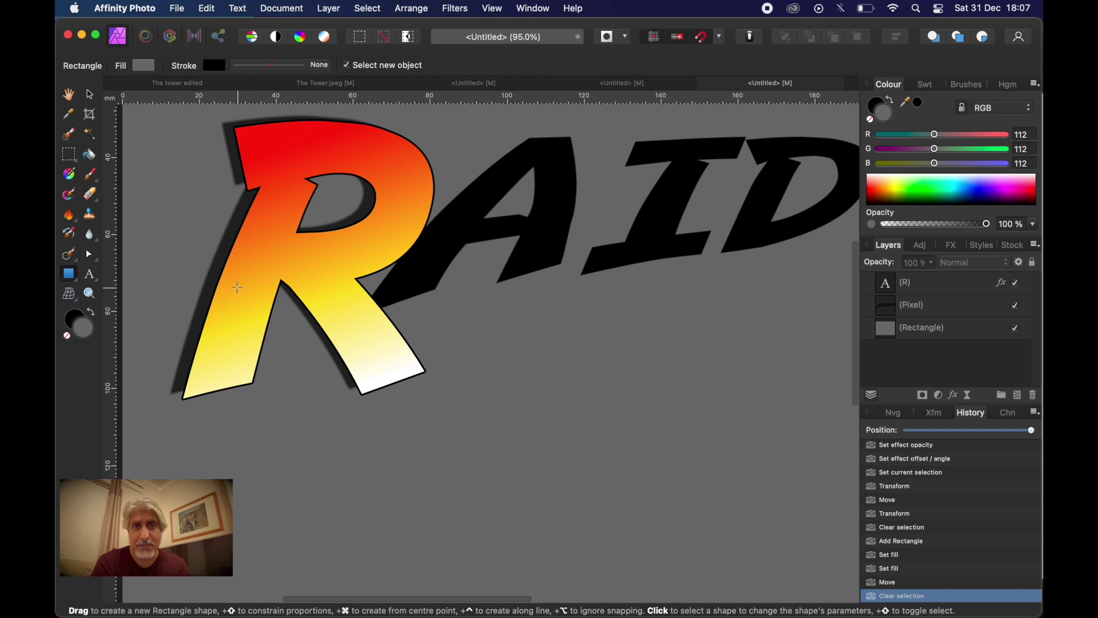
scroll(237, 287, "down", 1)
scroll(237, 287, "down", 1)
scroll(237, 288, "down", 1)
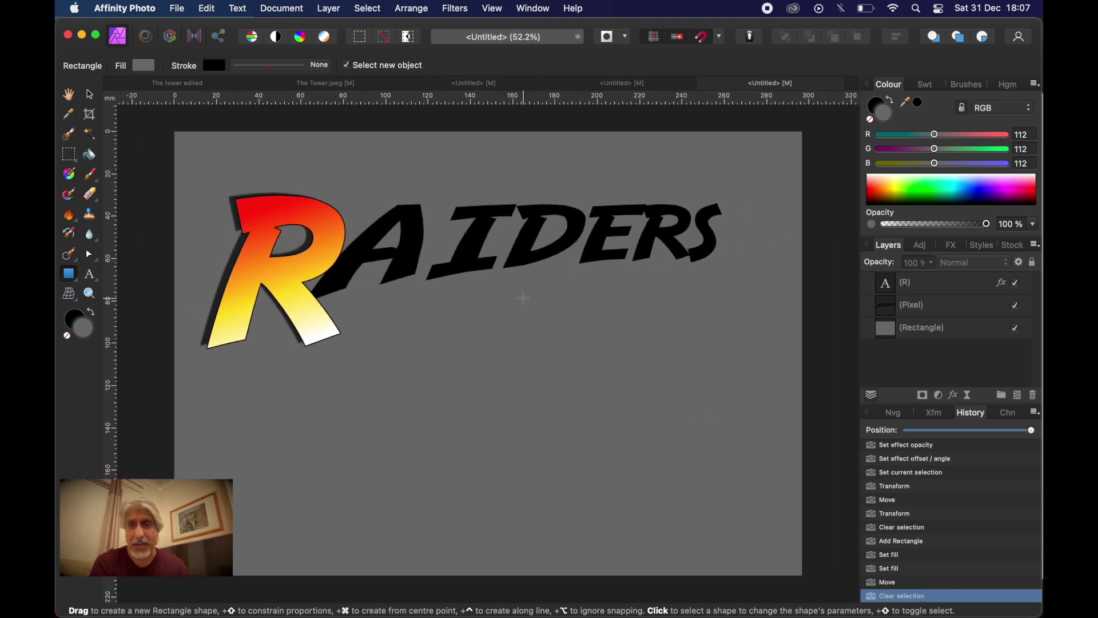
Step: Switch the grey rectangle's fill to a gradient and drag it across the background
left_click(920, 333)
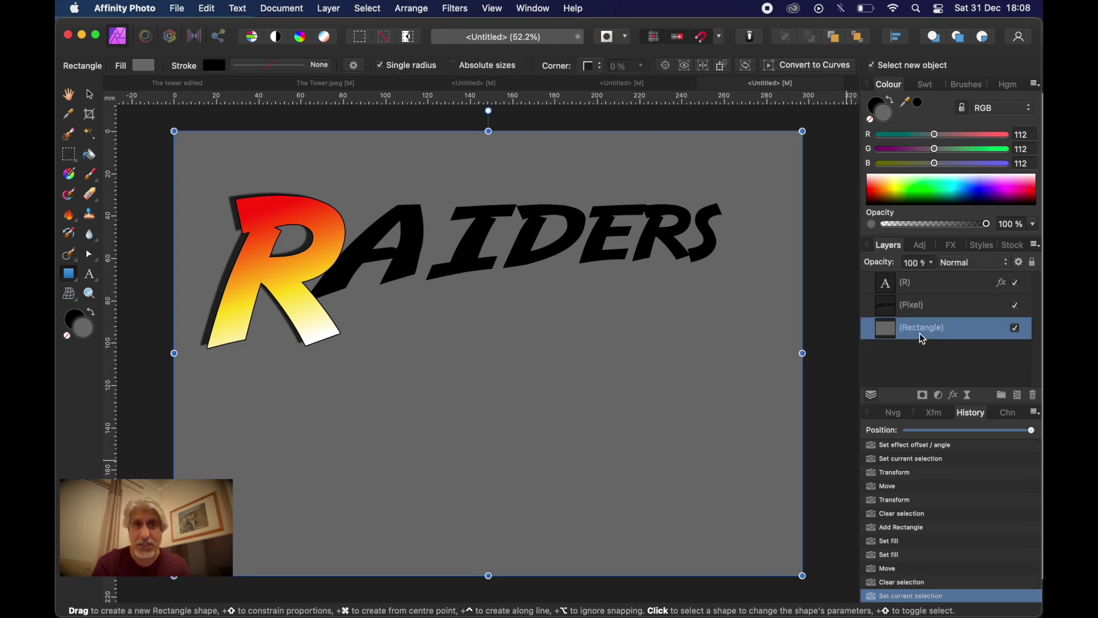
left_click(143, 66)
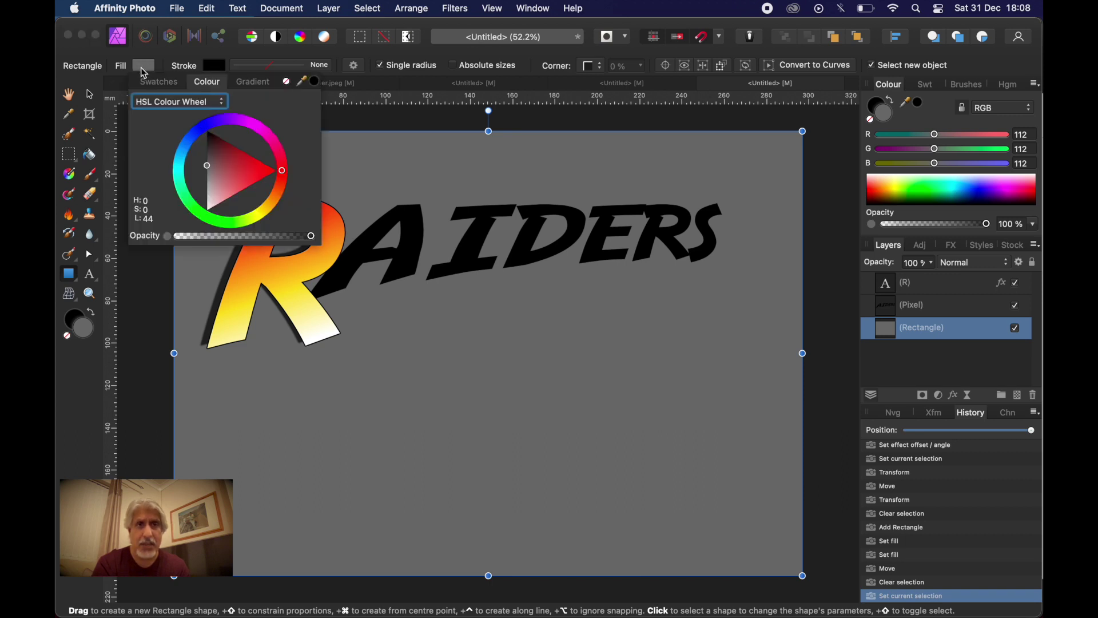
left_click(255, 83)
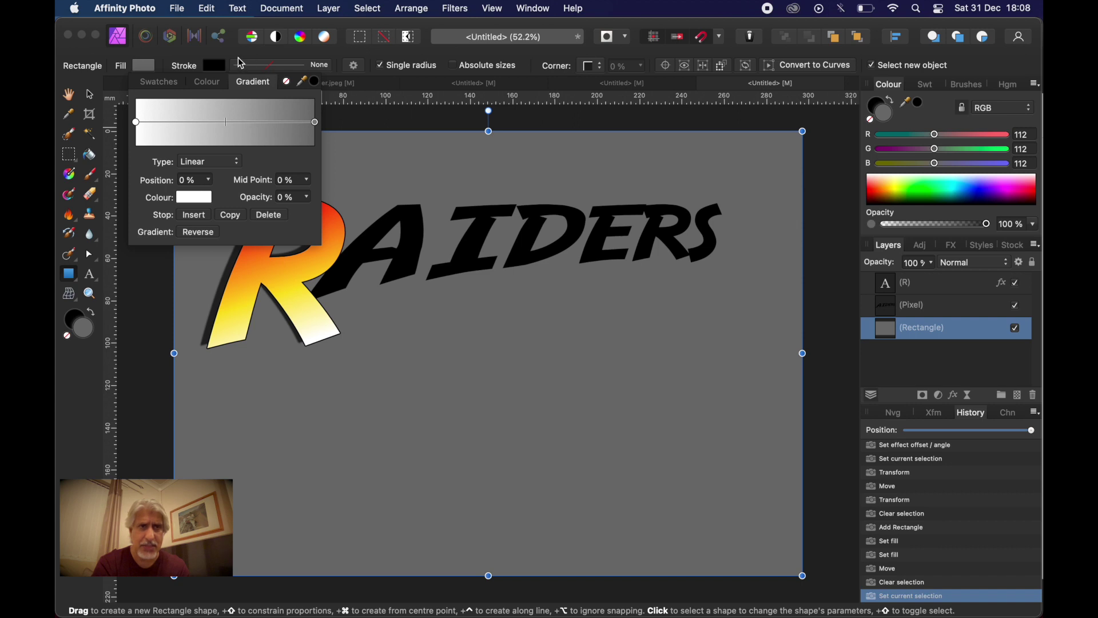
left_click(68, 174)
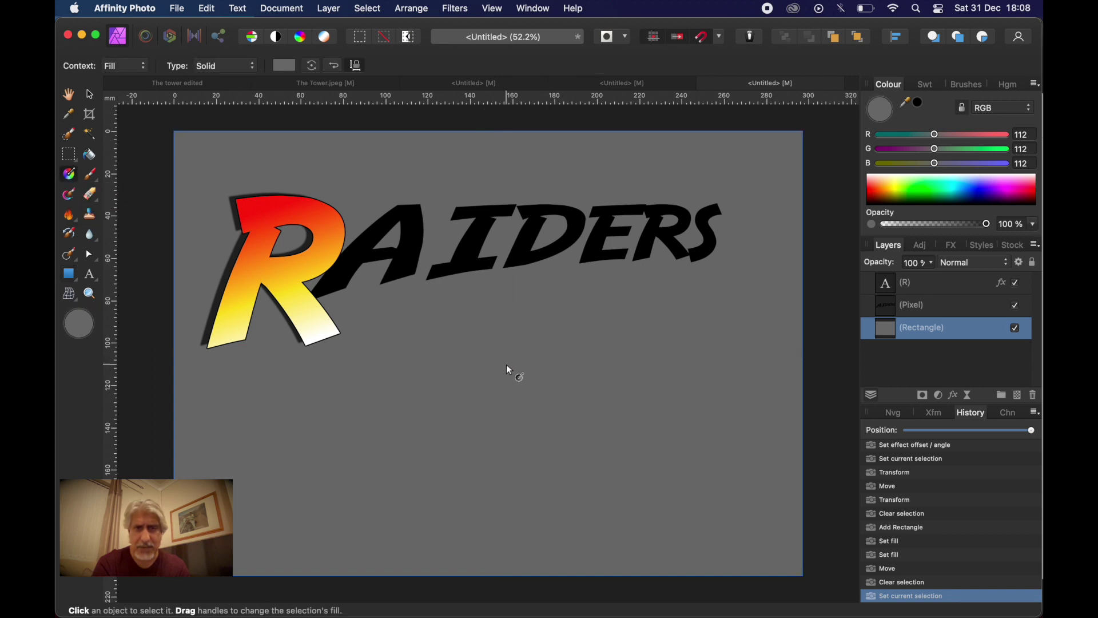
left_click_drag(513, 303, 513, 355)
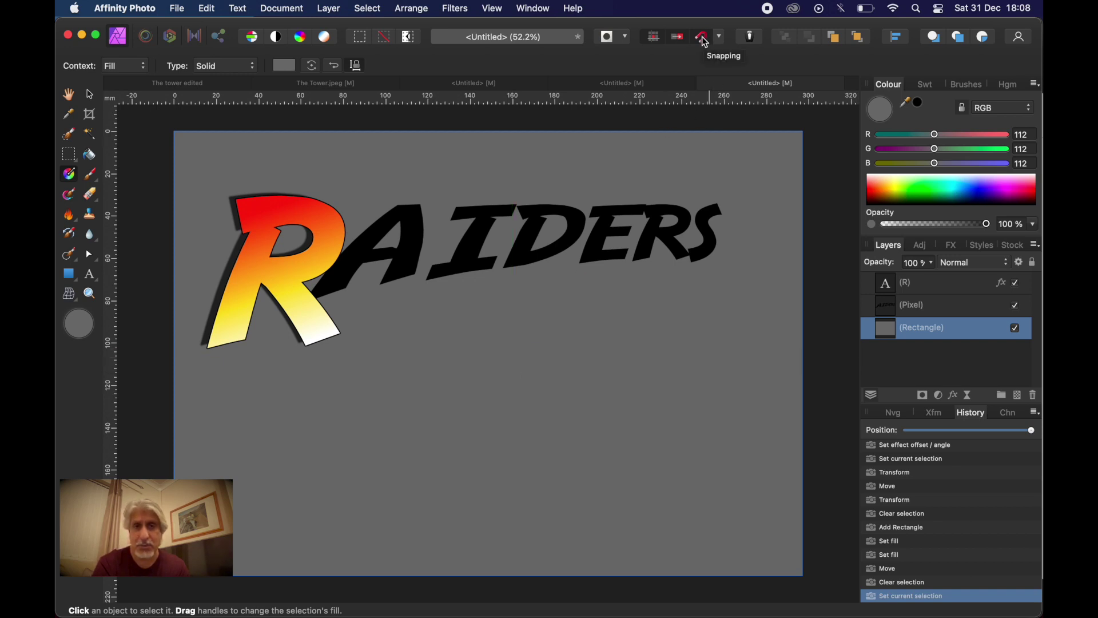
Step: Reposition the gradient's start point and set the gradient Type to Radial
left_click(510, 375)
left_click_drag(510, 374, 174, 579)
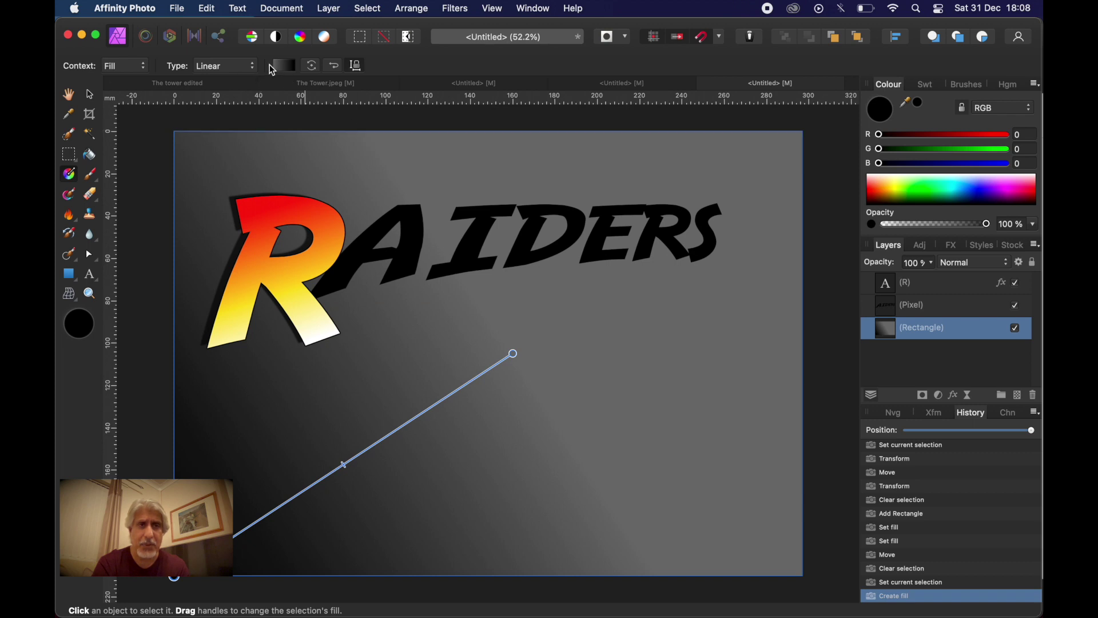
left_click(253, 71)
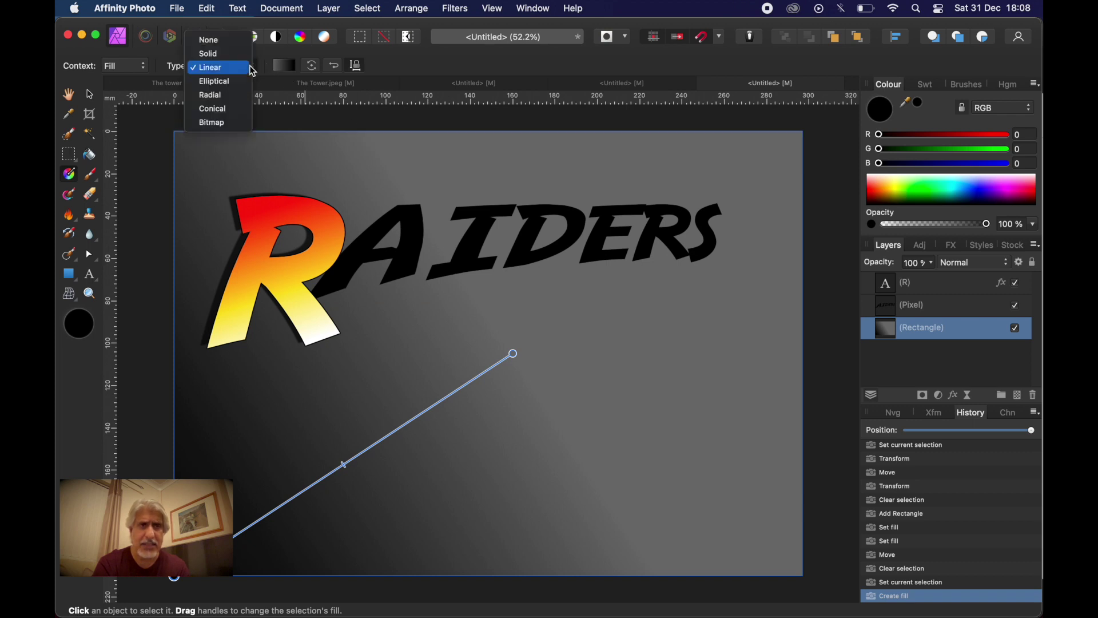
left_click(231, 96)
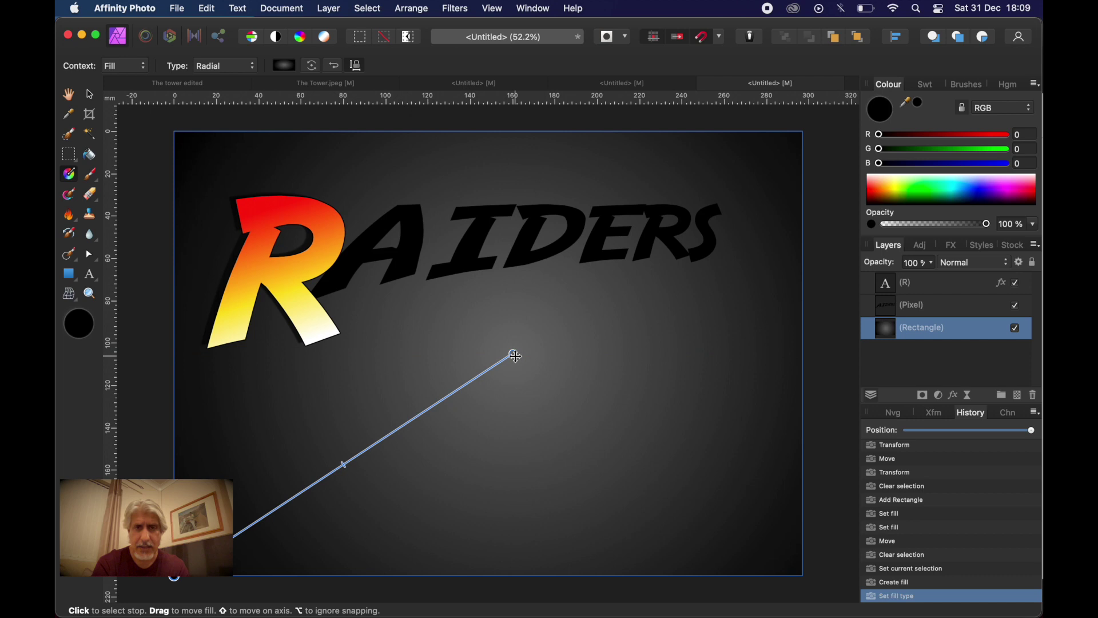
Step: Nudge the gradient end point and adjust the grey of the centre stop
mouse_move(516, 356)
left_mouse_down()
mouse_move(501, 366)
mouse_move(514, 387)
mouse_move(514, 353)
left_mouse_up()
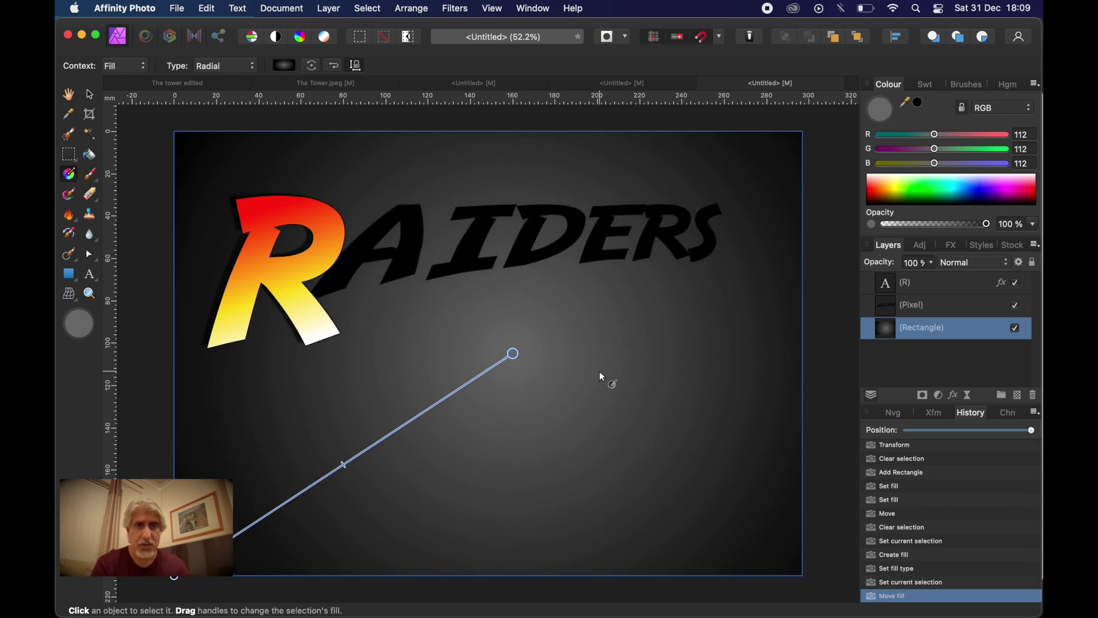
left_click(284, 66)
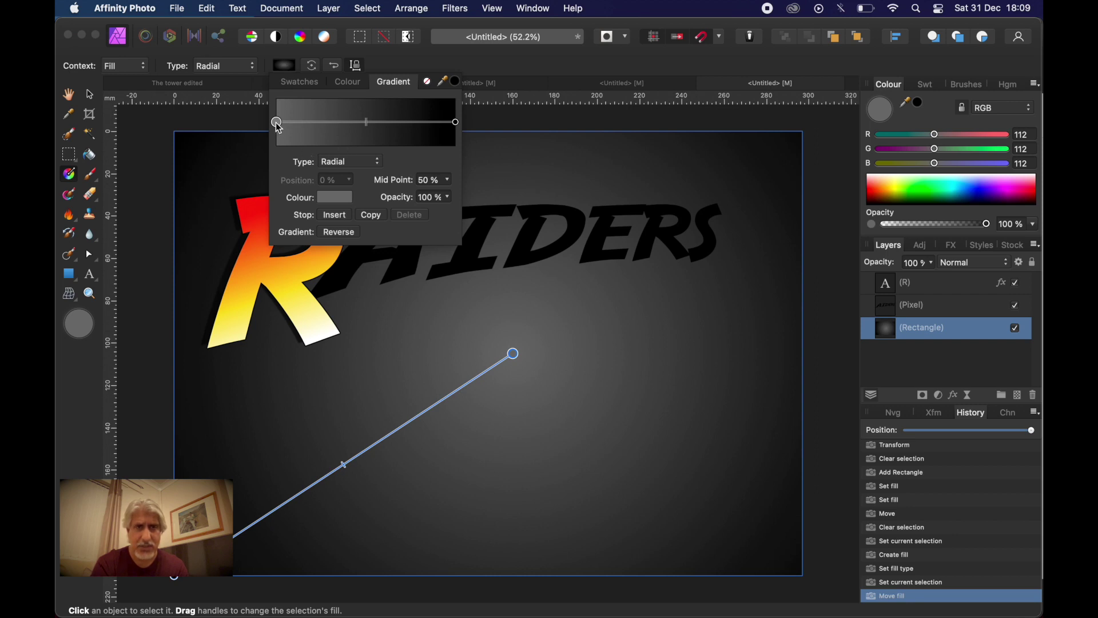
left_click(332, 197)
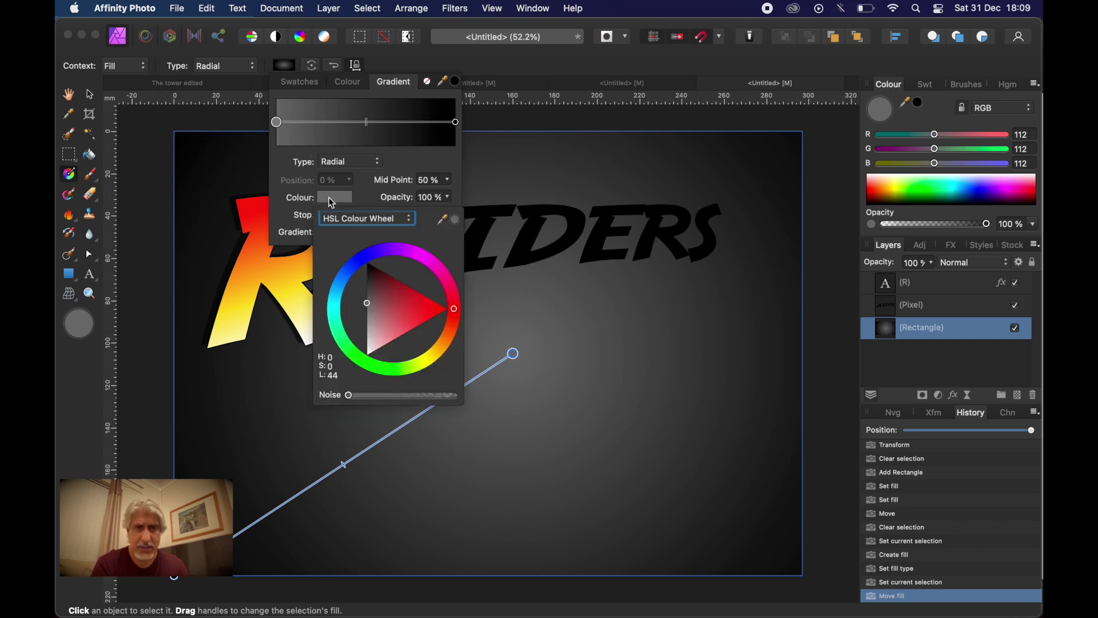
left_click_drag(366, 305, 362, 311)
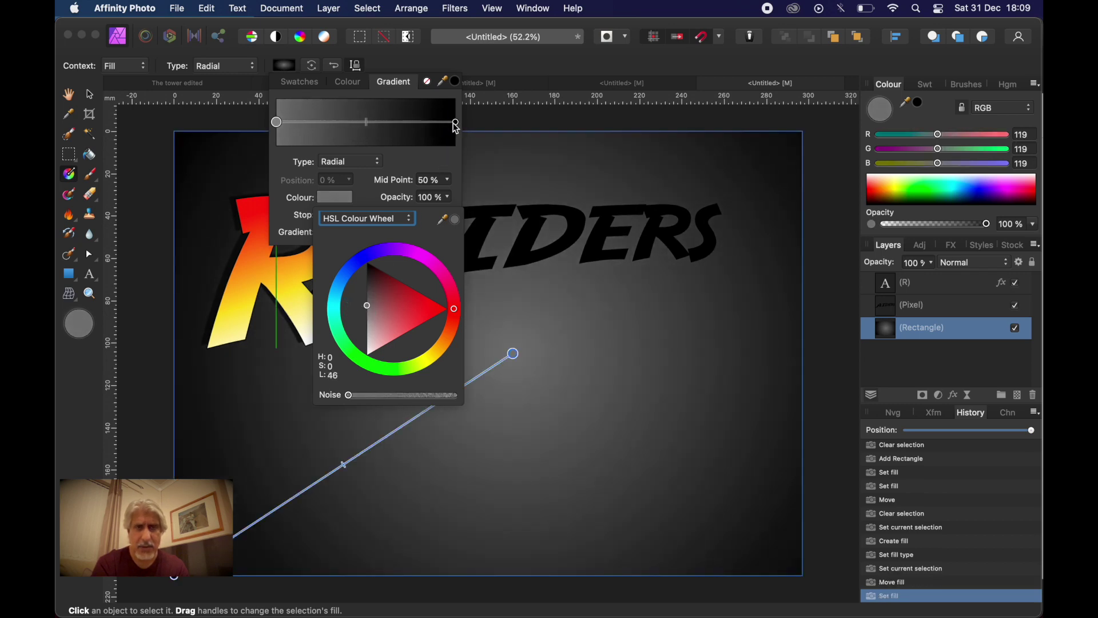
Step: Lighten the outer gradient stop from pure black to a dark grey at L 13
left_click(456, 123)
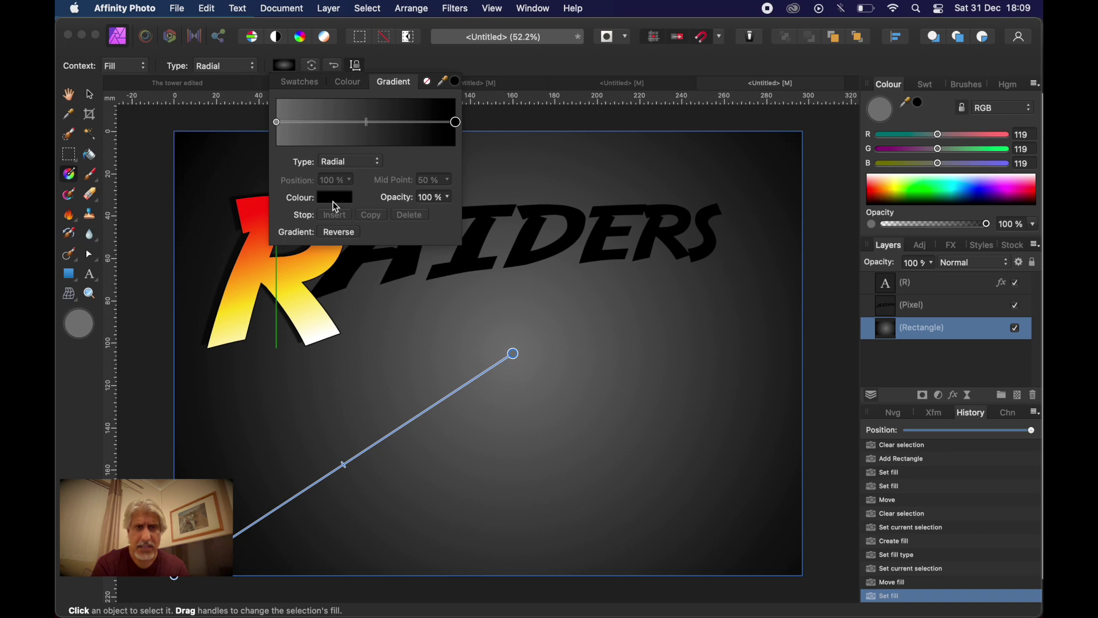
left_click(335, 200)
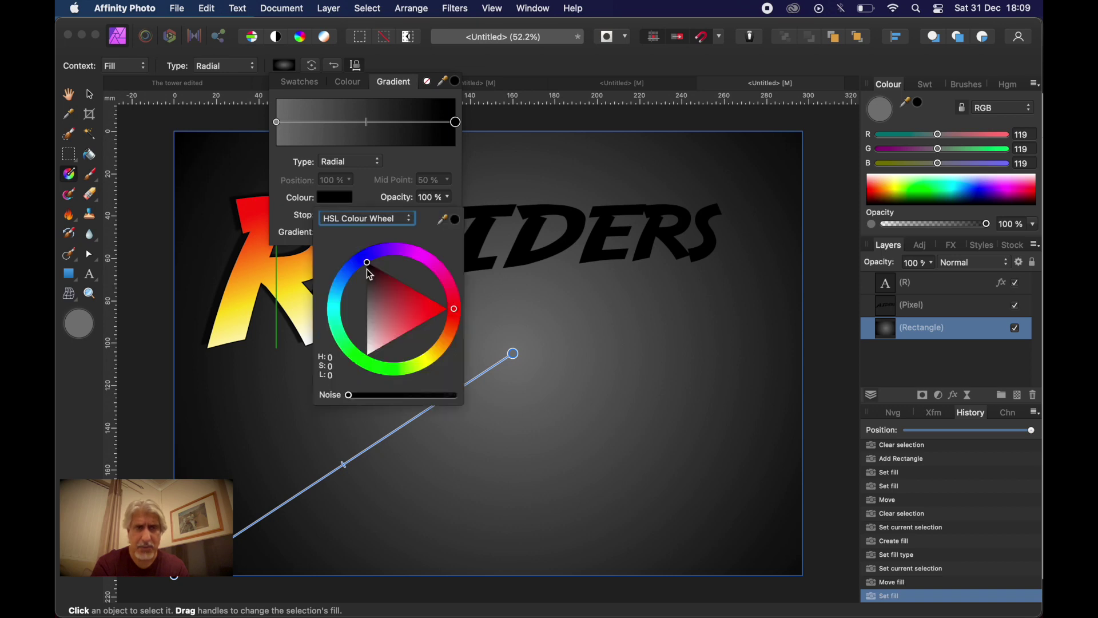
left_click_drag(367, 265, 369, 279)
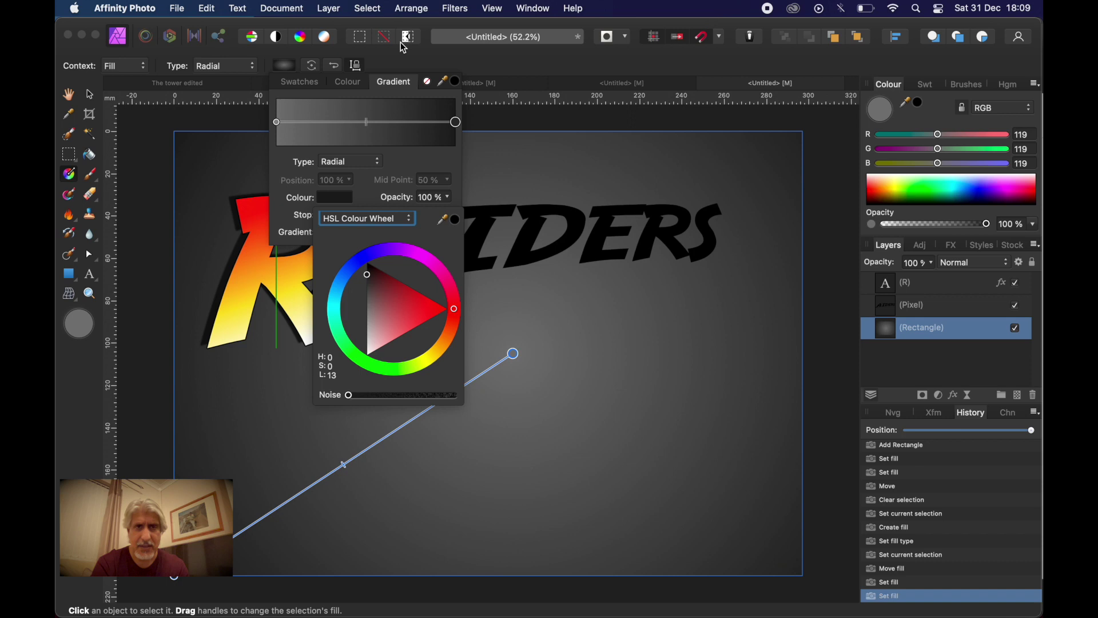
left_click(400, 59)
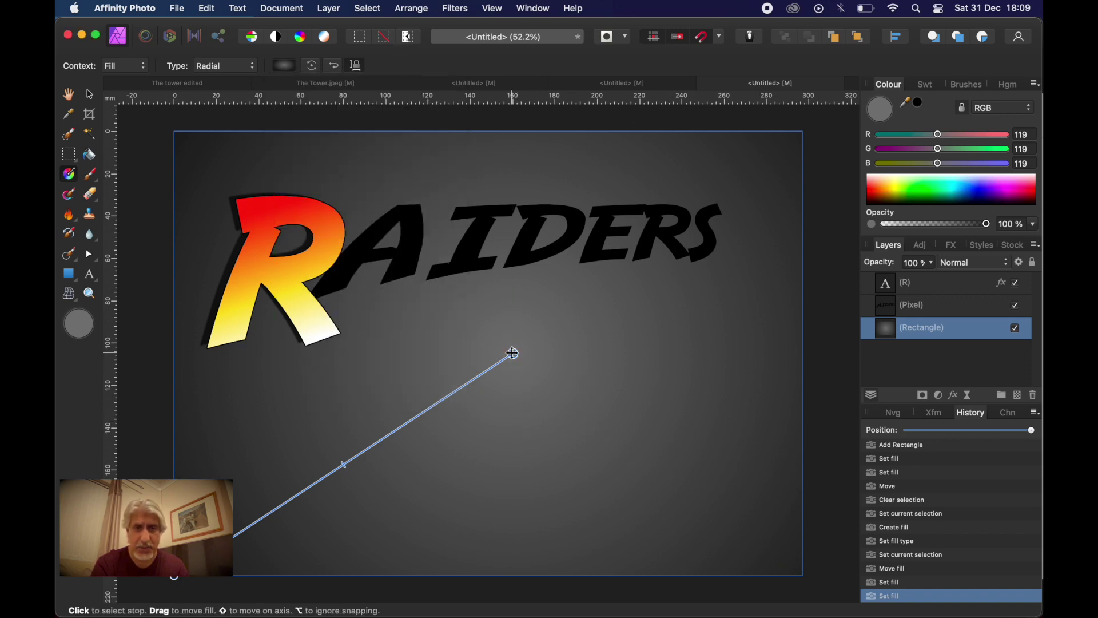
Step: Drag the radial gradient's outer handle and midpoint to widen the lighter grey, leaving darker edges
left_click_drag(513, 353, 481, 373)
scroll(482, 373, "down", 4)
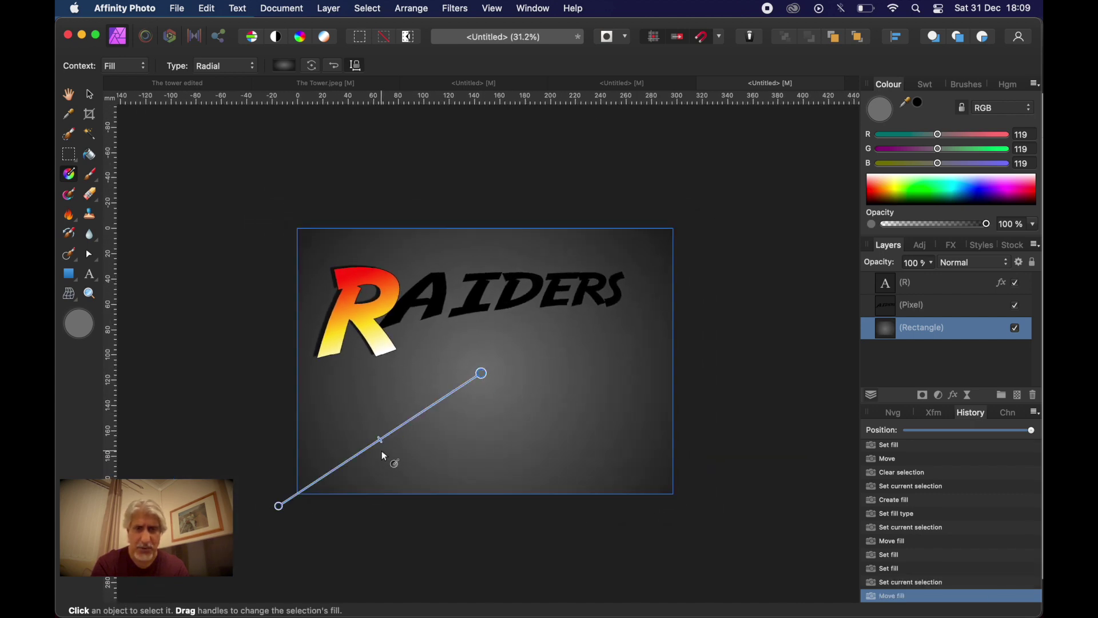
left_click_drag(380, 440, 361, 455)
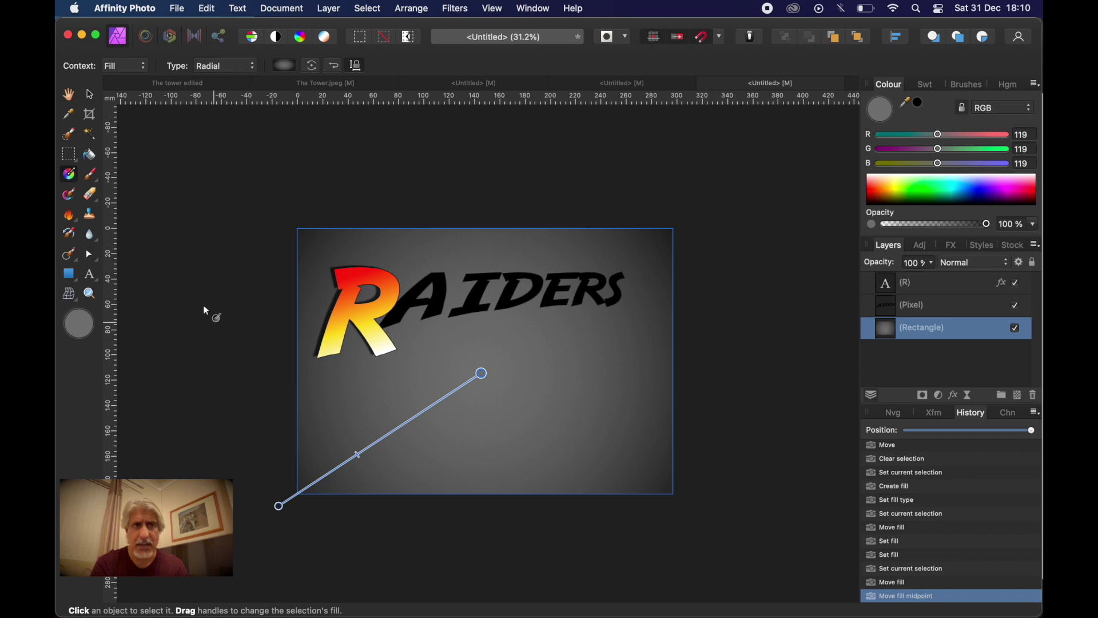
left_click(69, 95)
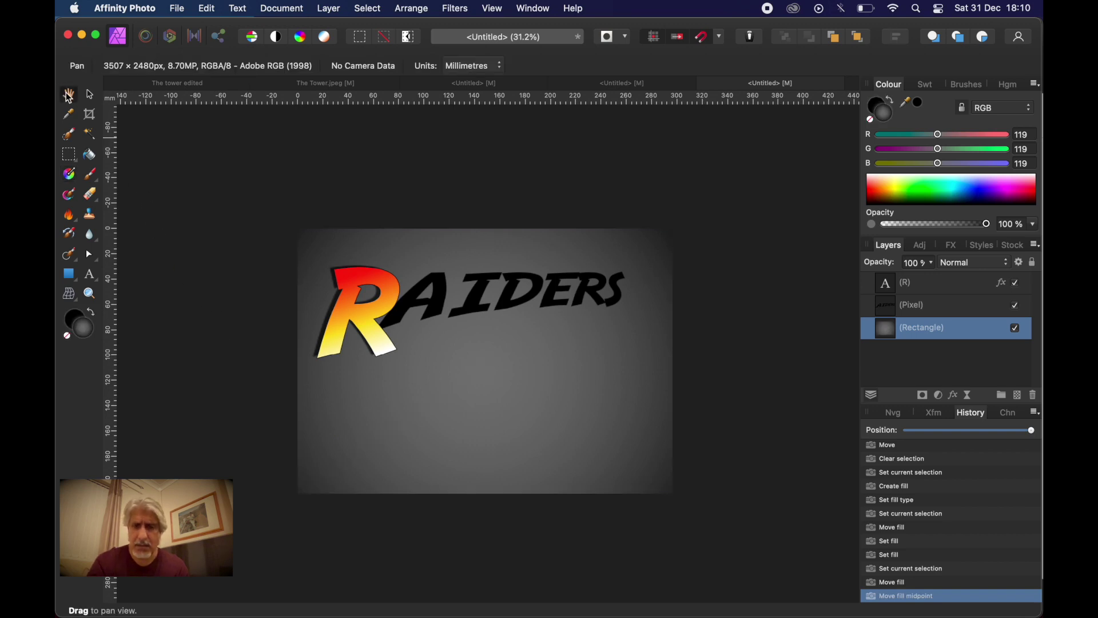
scroll(480, 372, "up", 3)
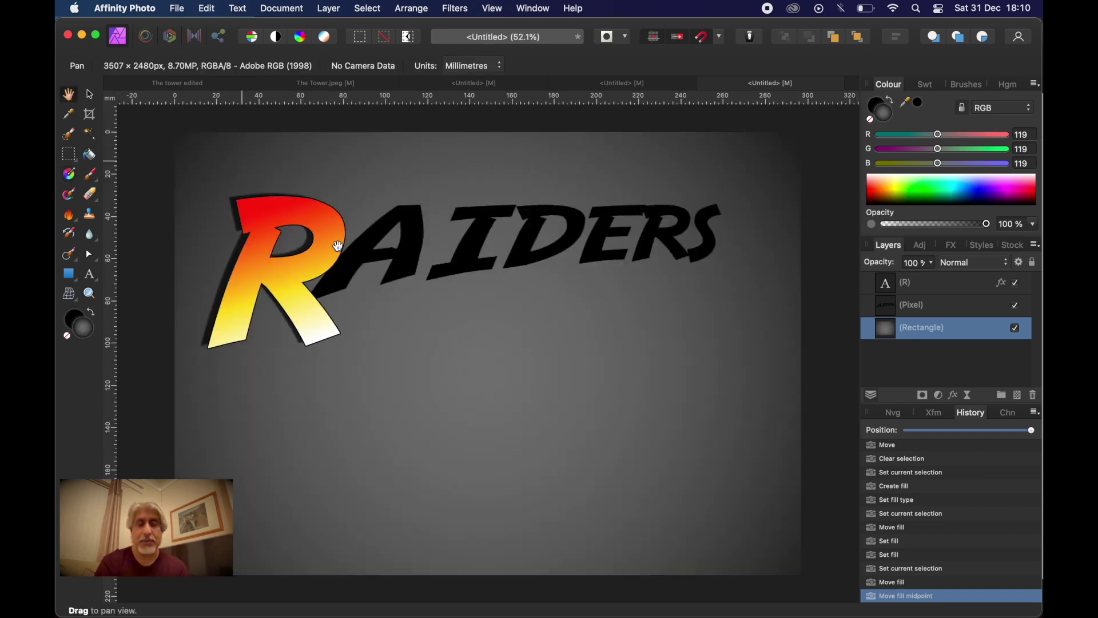